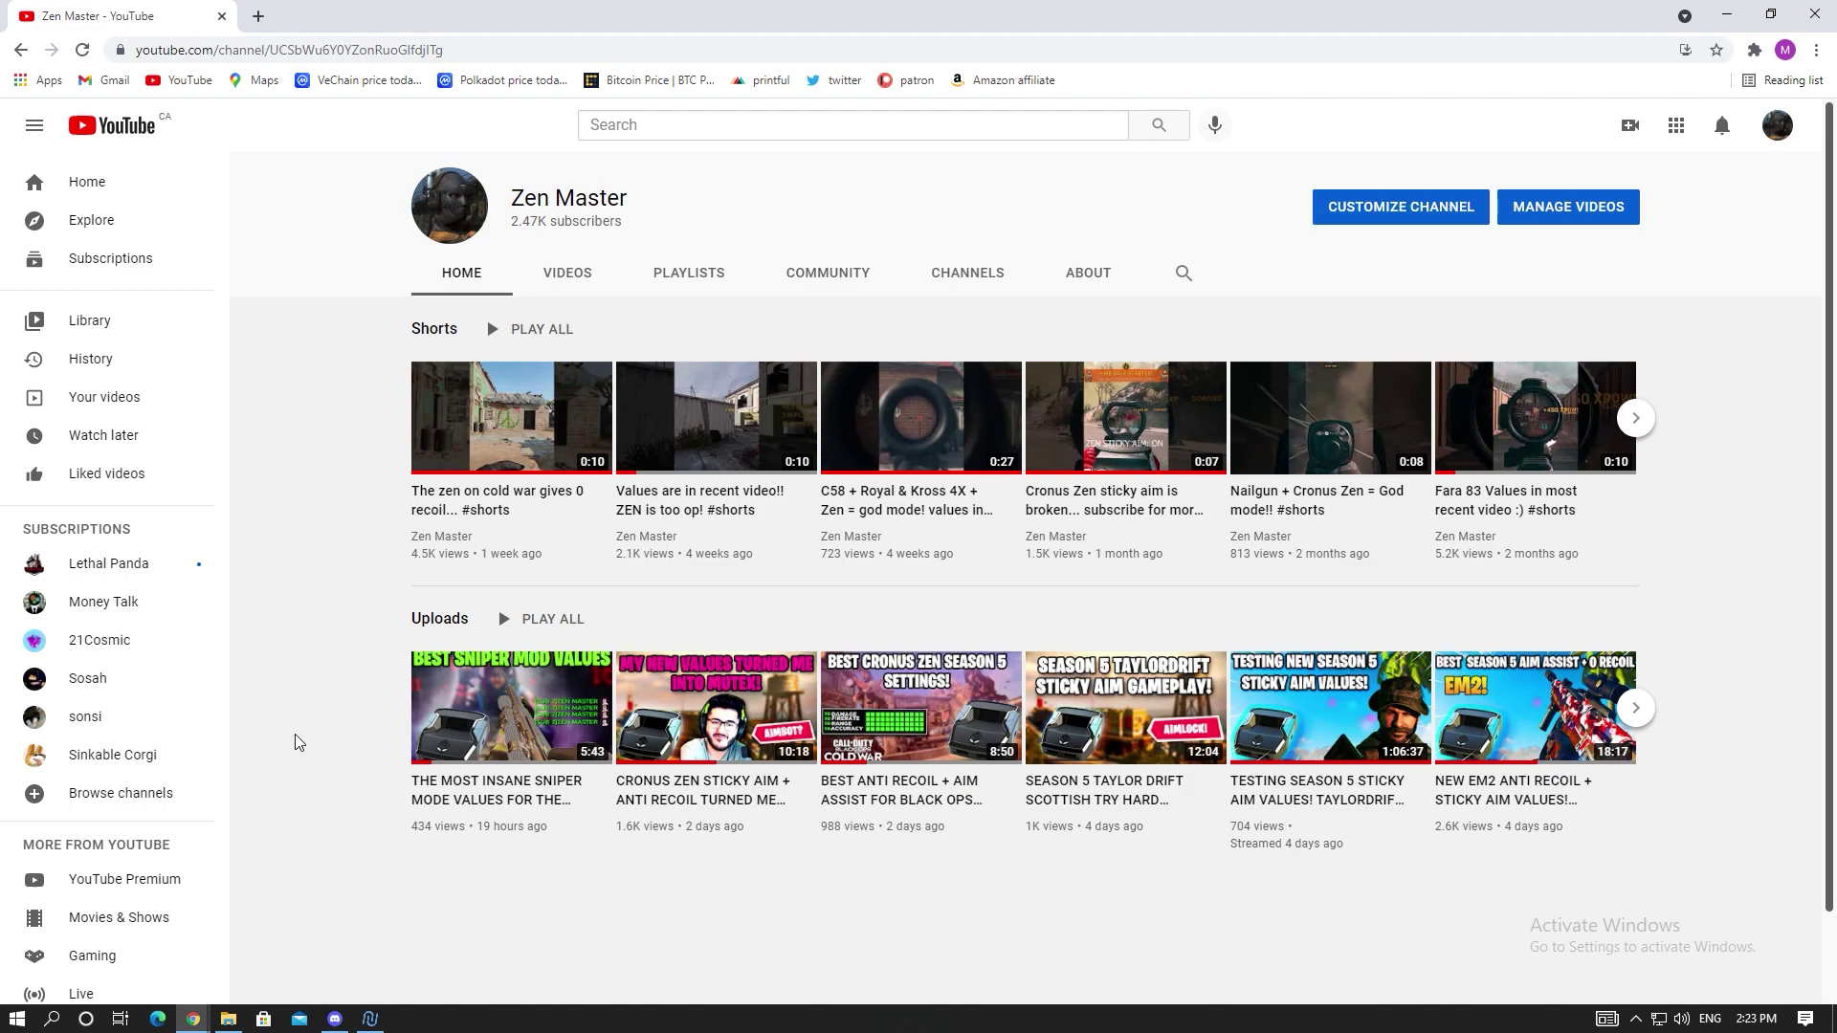
Switch to the Patreon browser window and look through the Zen Master membership levels
mouse_move(194, 1020)
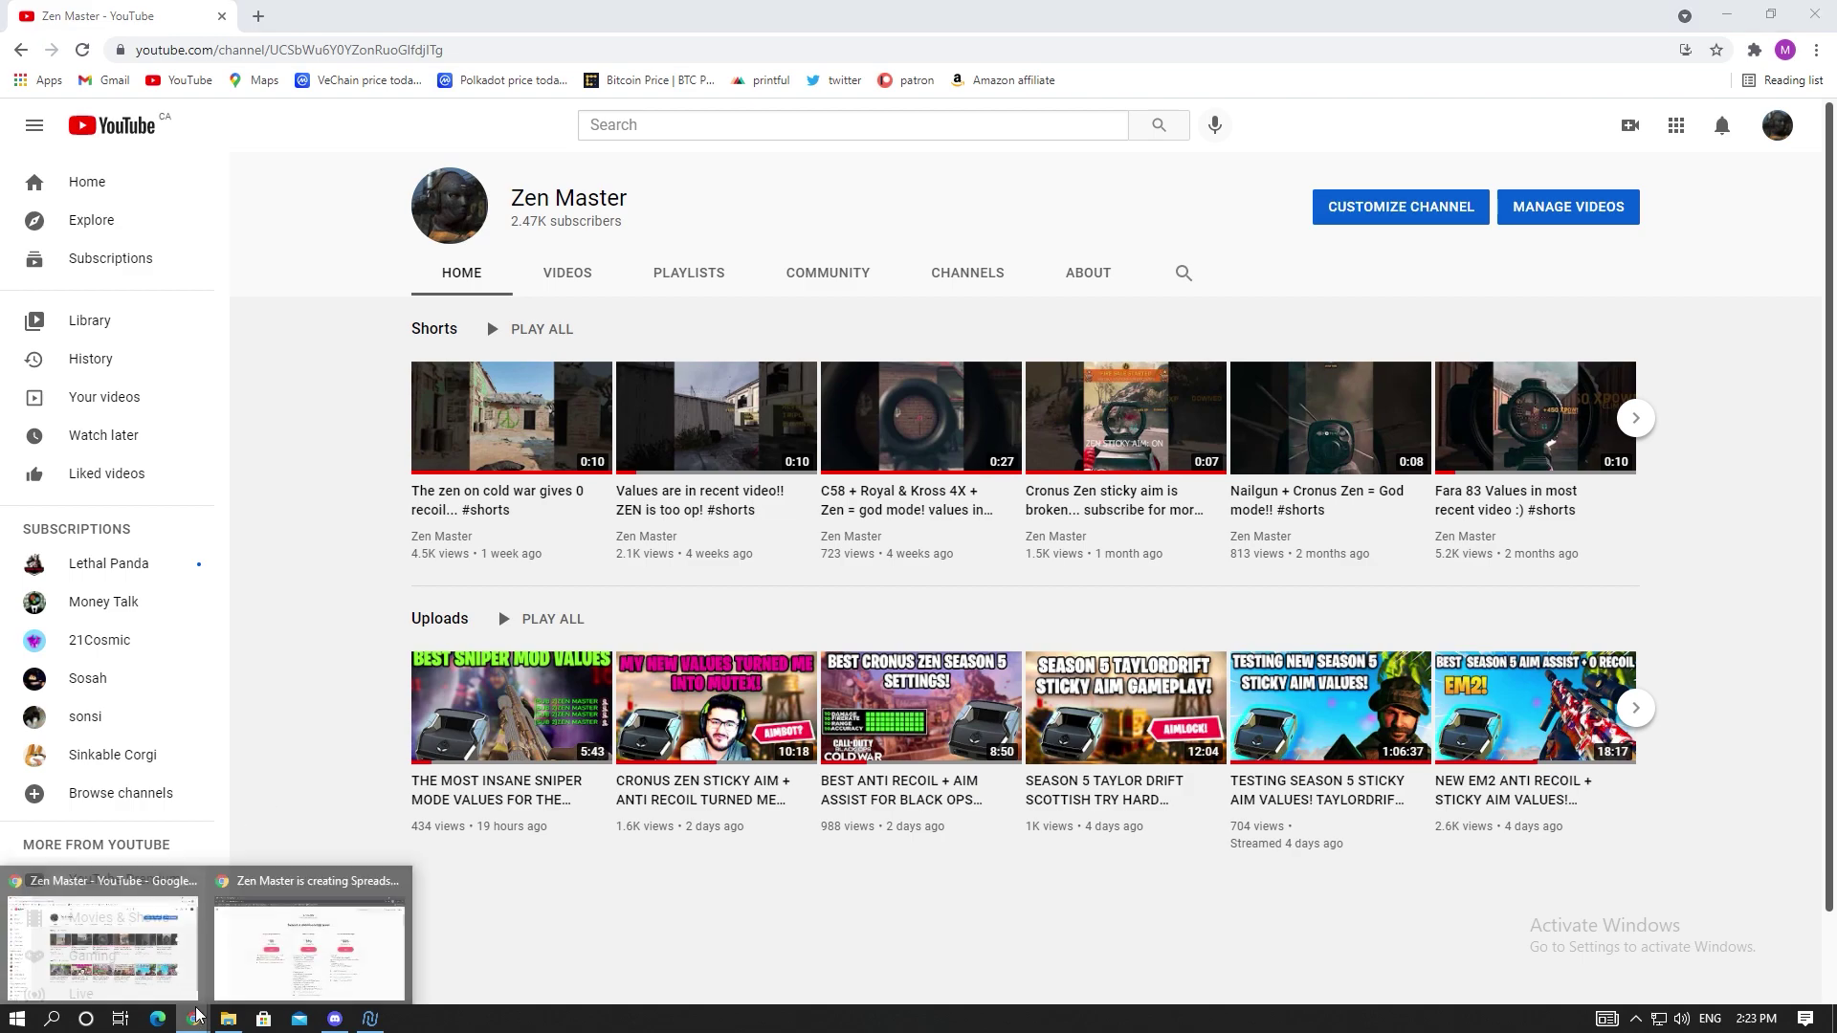
left_click(312, 912)
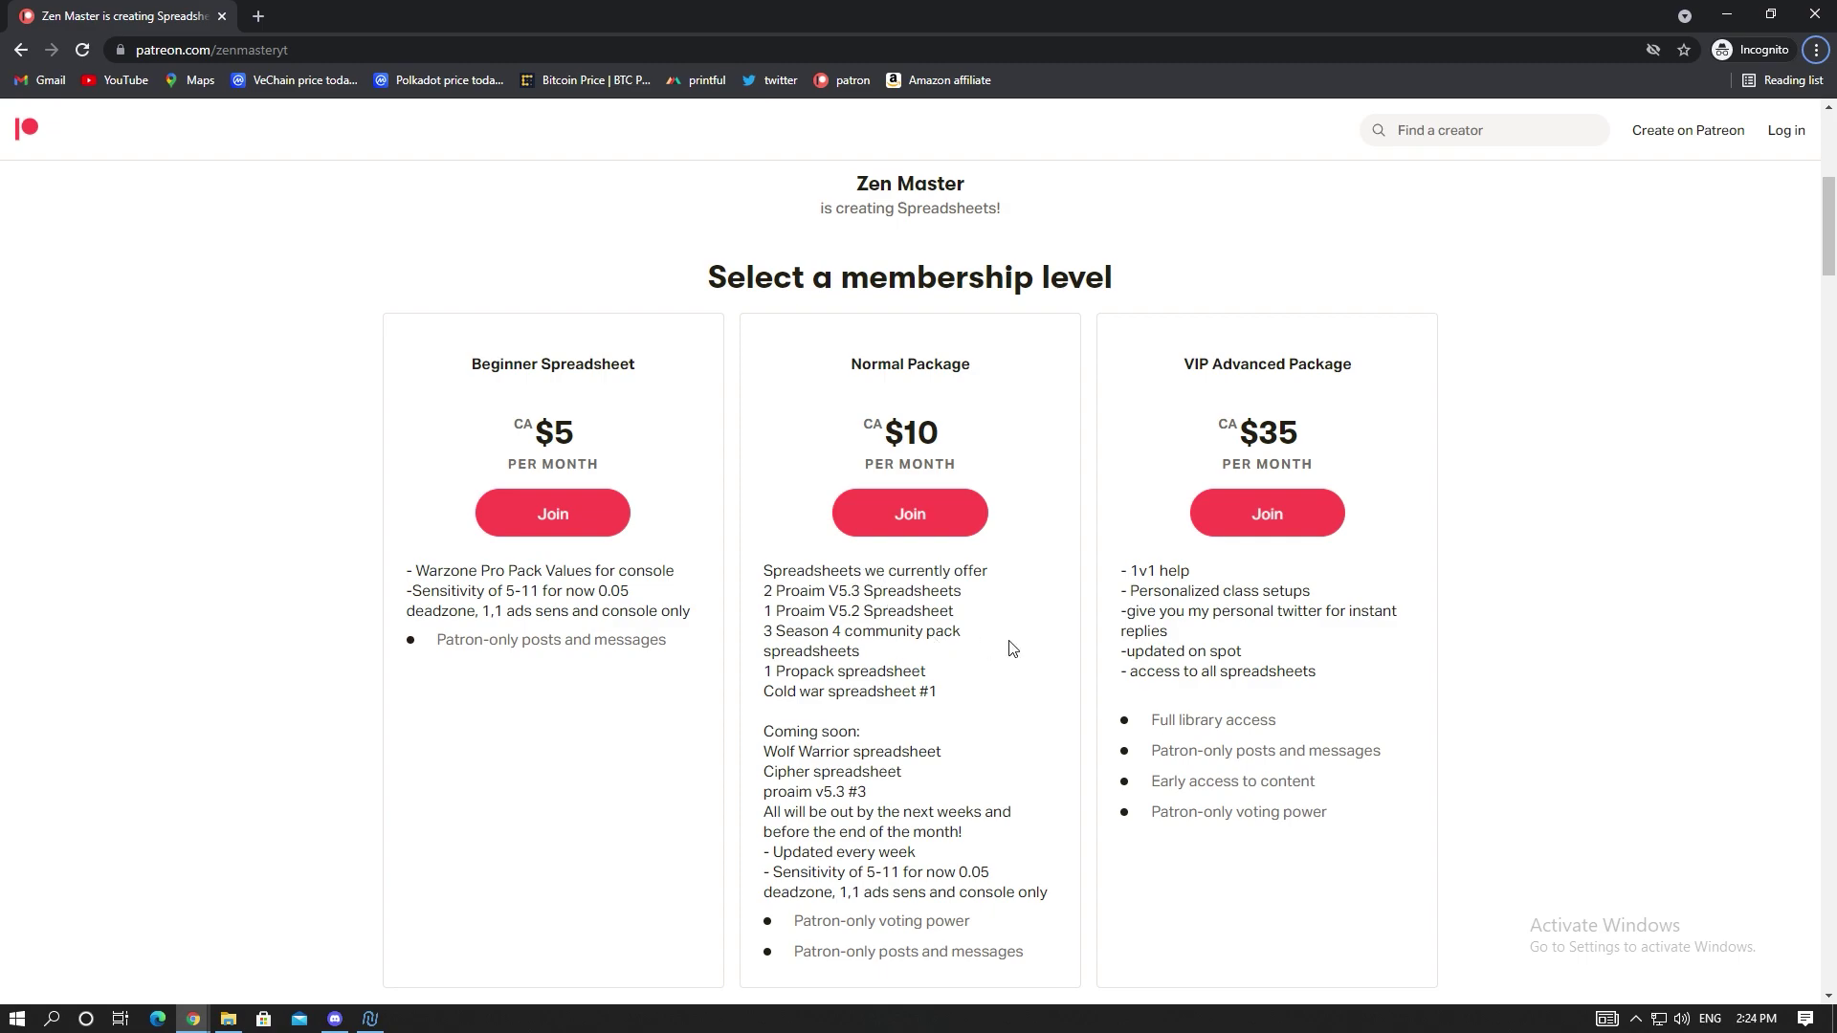
scroll(1009, 641, "down", 1)
scroll(987, 798, "up", 2)
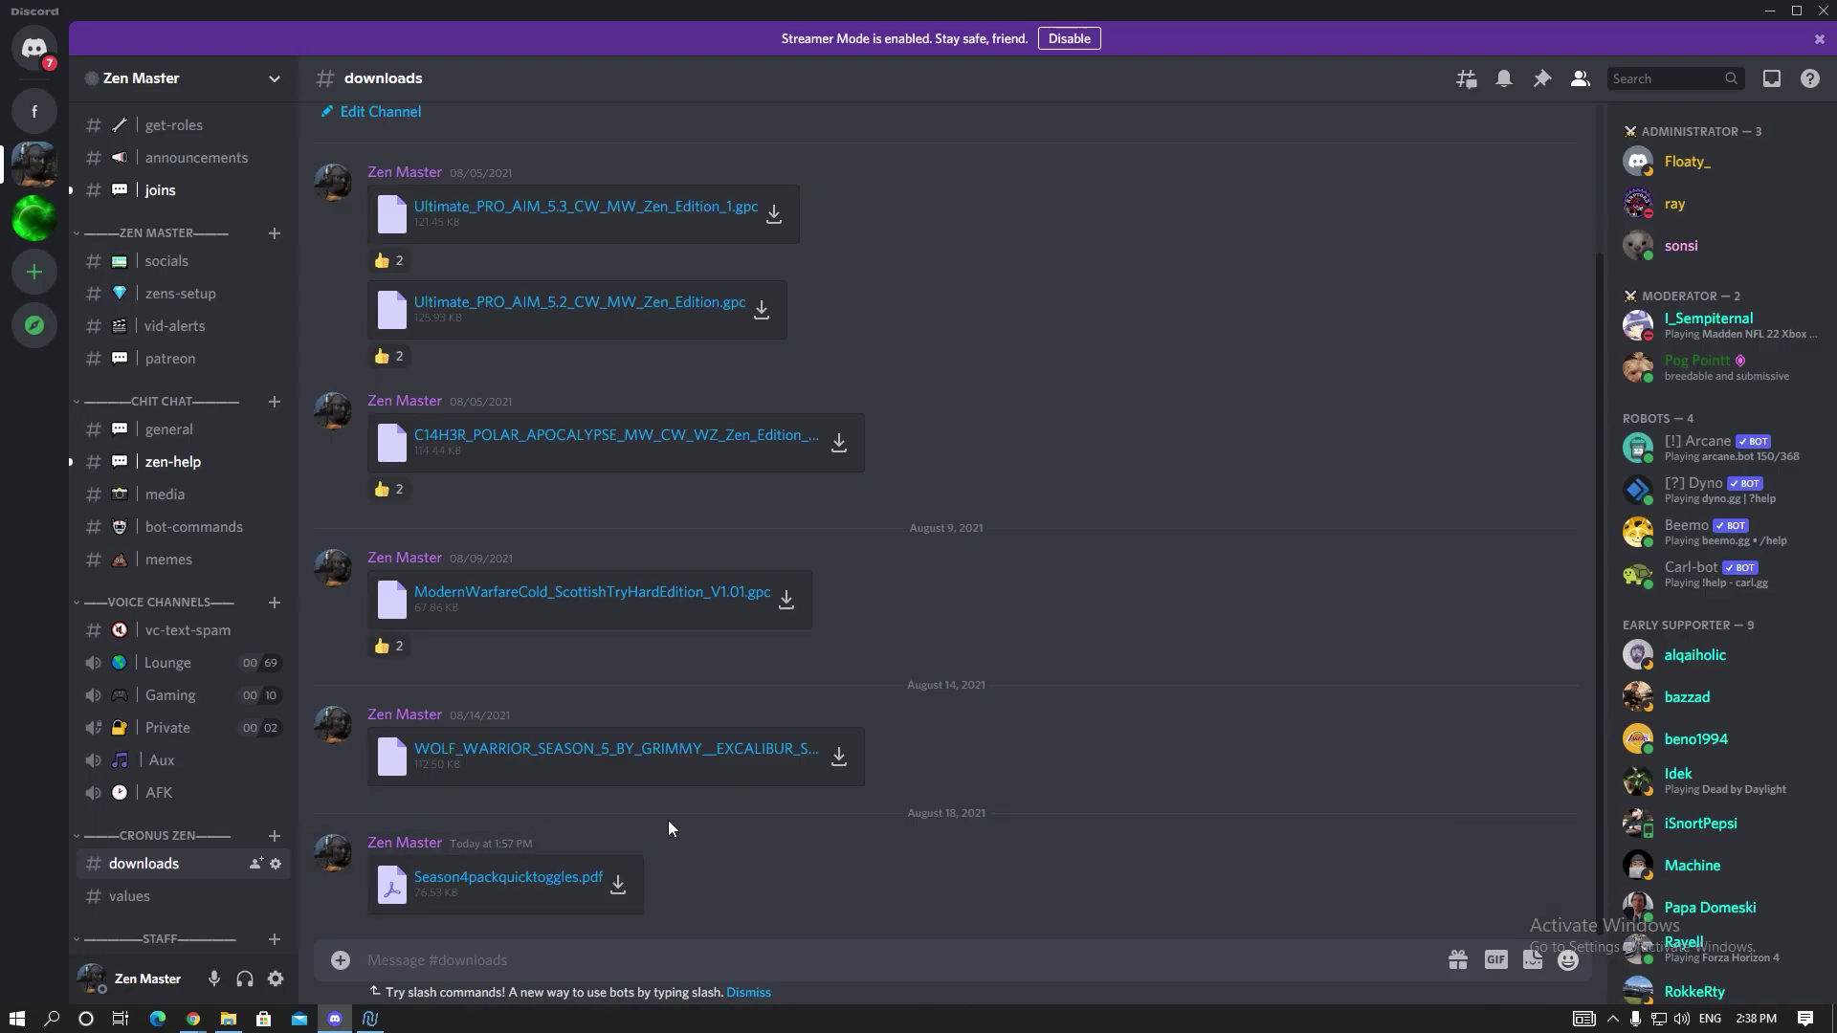
Download Season4packquicktoggles.pdf from the Discord downloads channel and open it in the browser
left_click(523, 889)
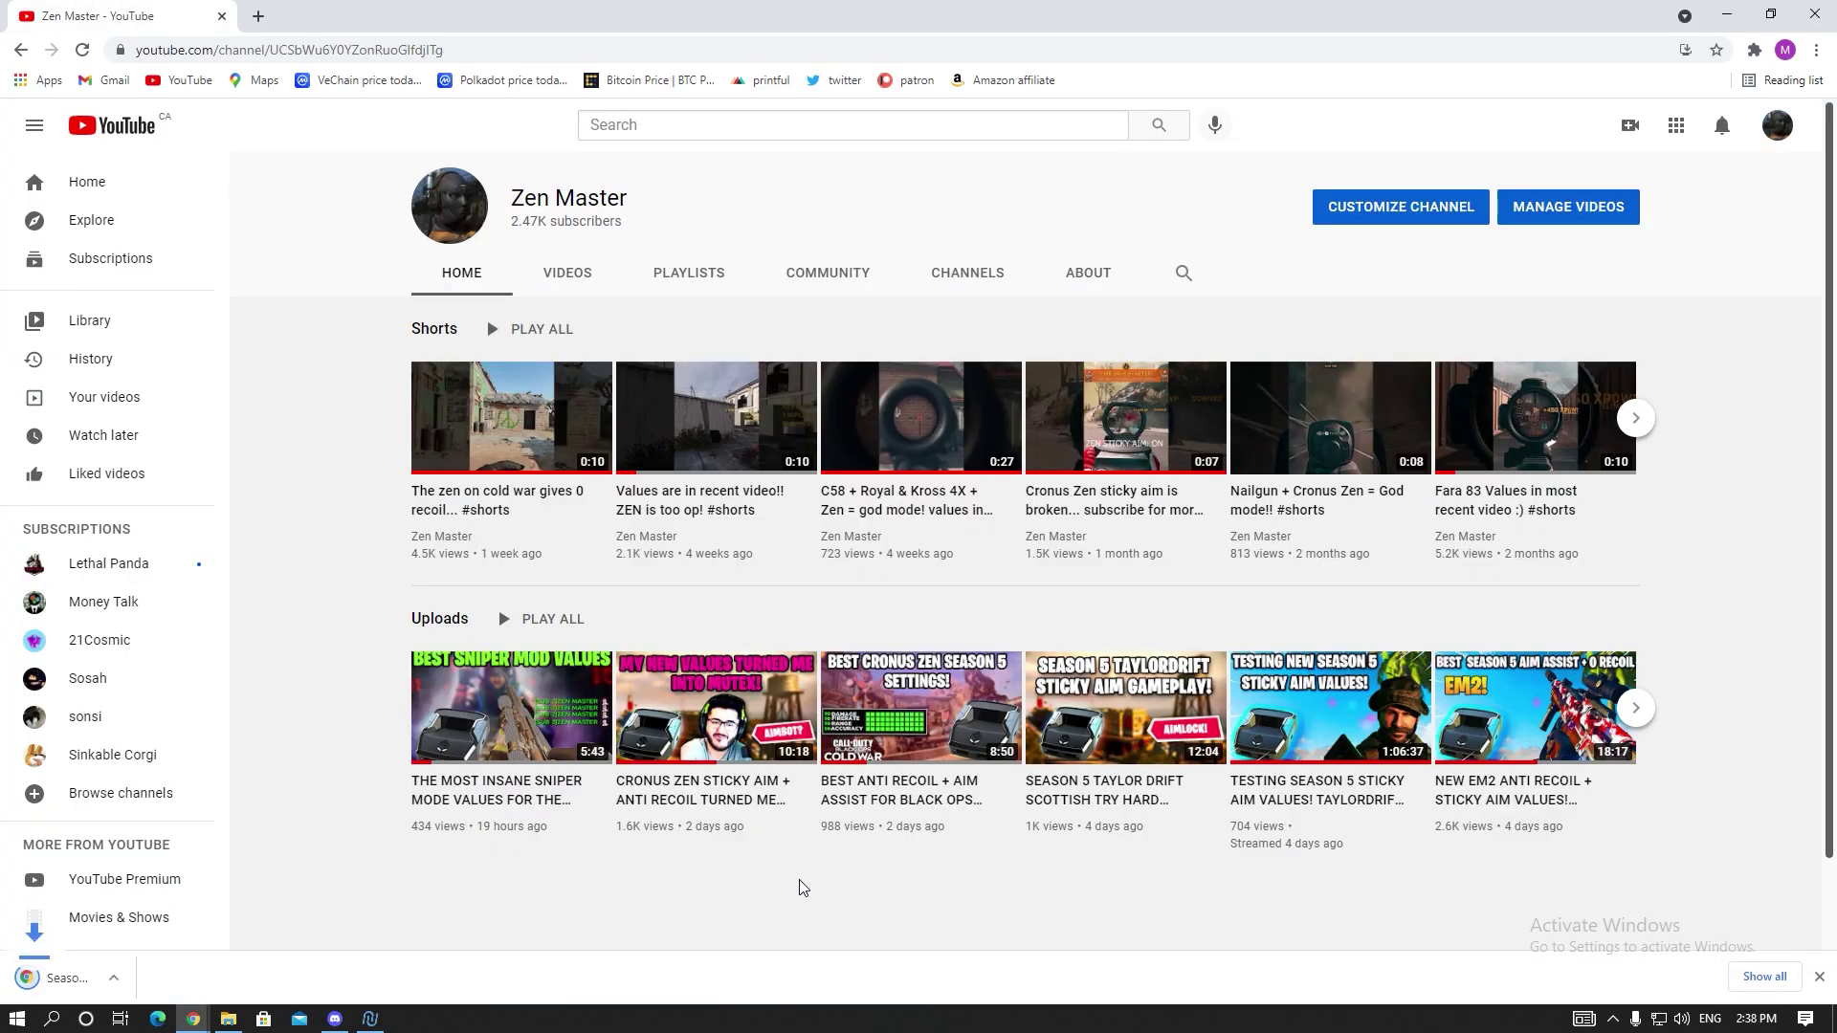
left_click(62, 977)
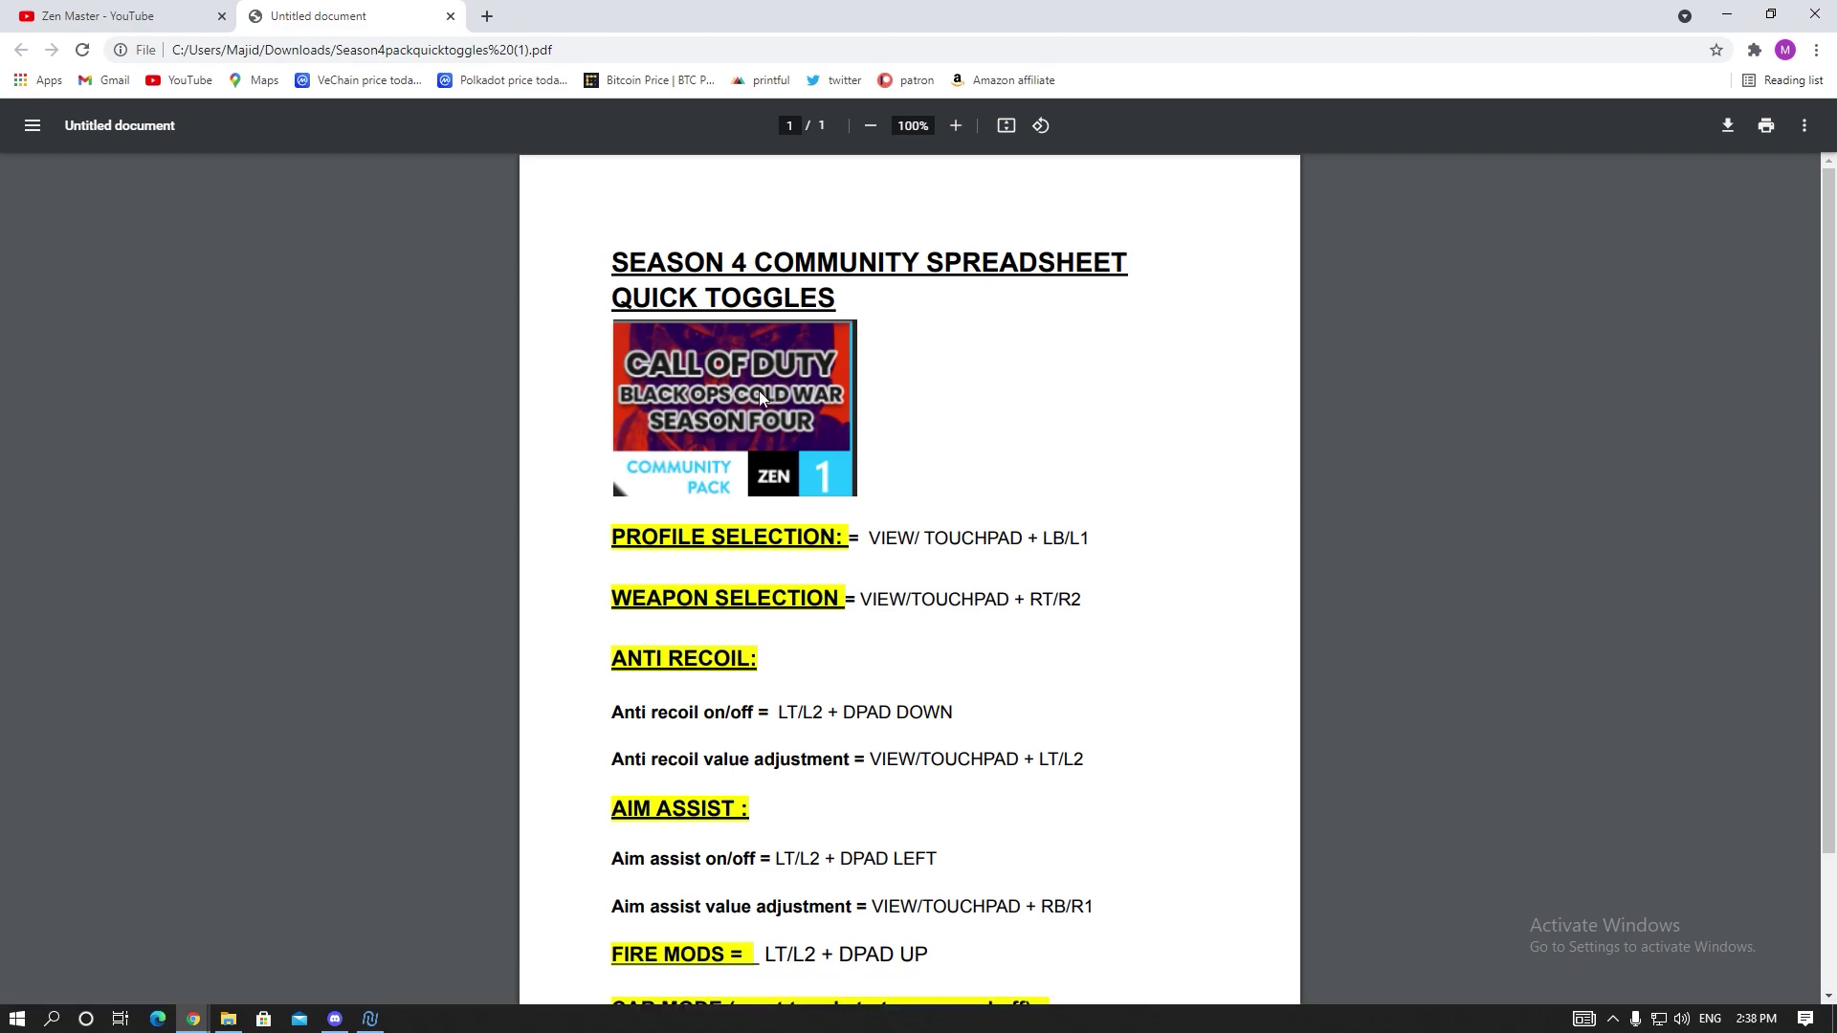
Read through the Season 4 community spreadsheet's quick toggles, from profile selection to car mode
scroll(1004, 556, "down", 2)
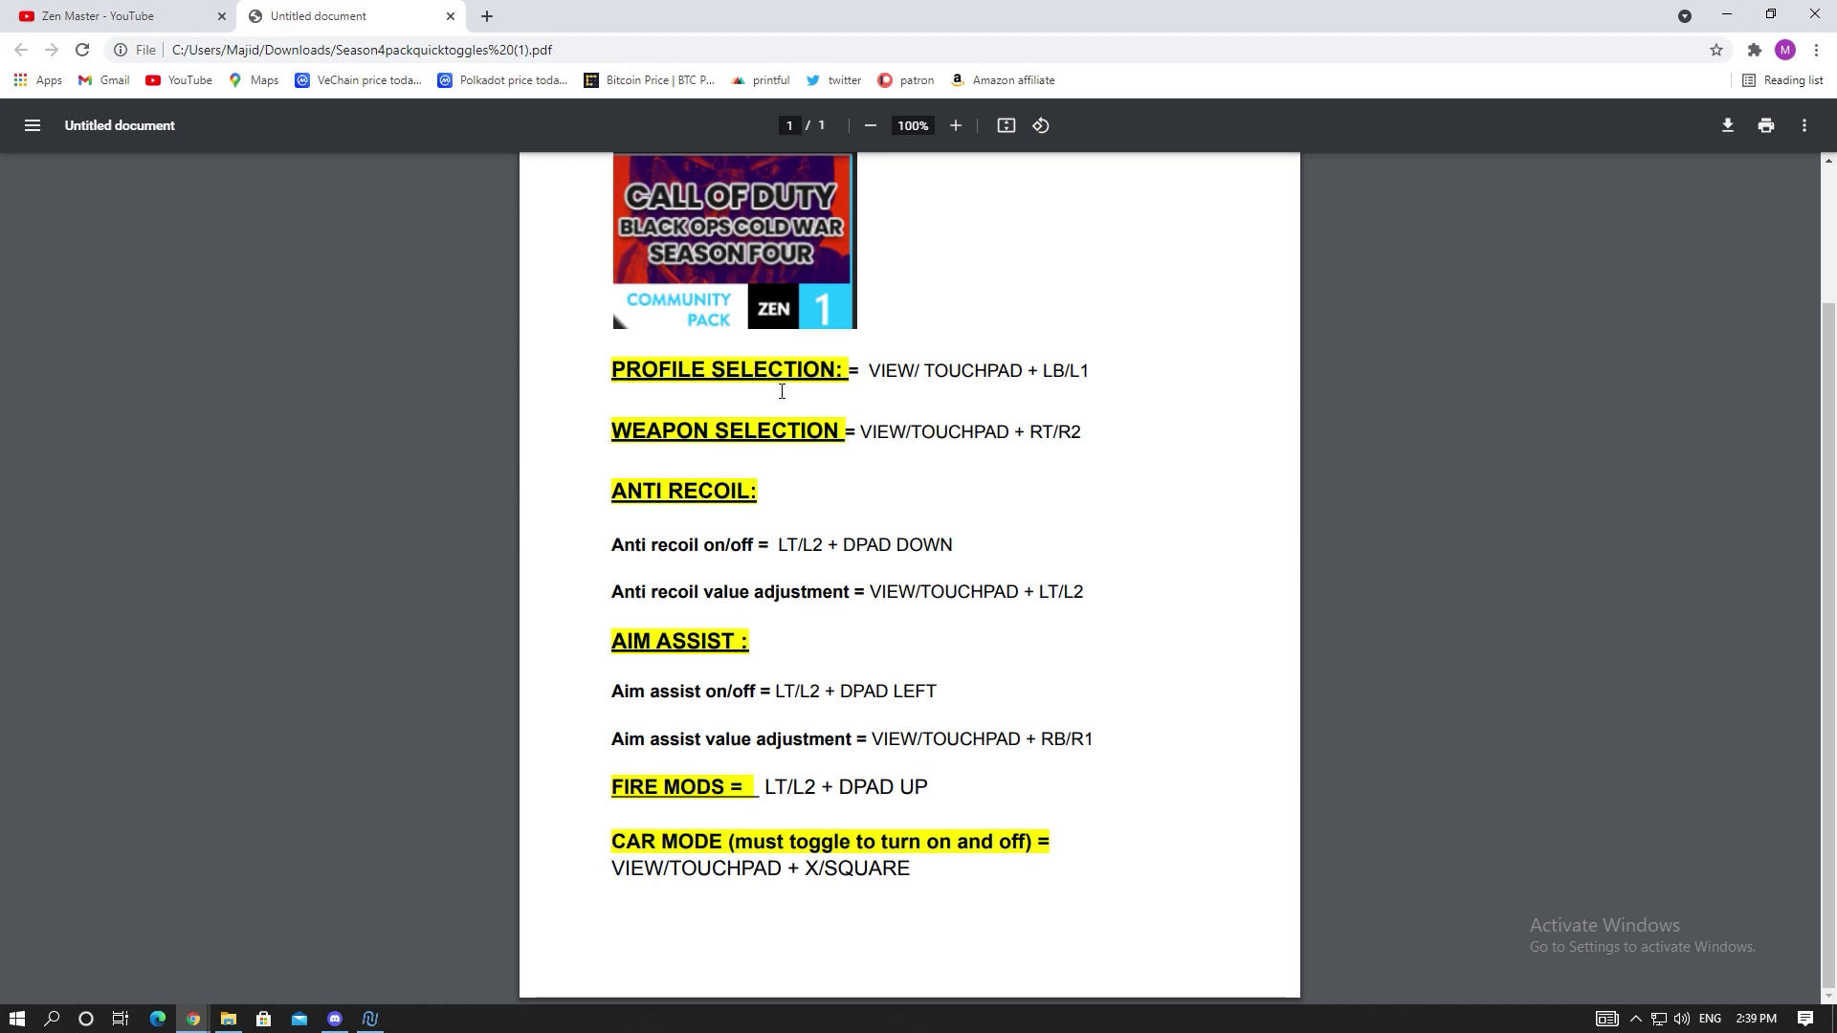
scroll(884, 444, "up", 2)
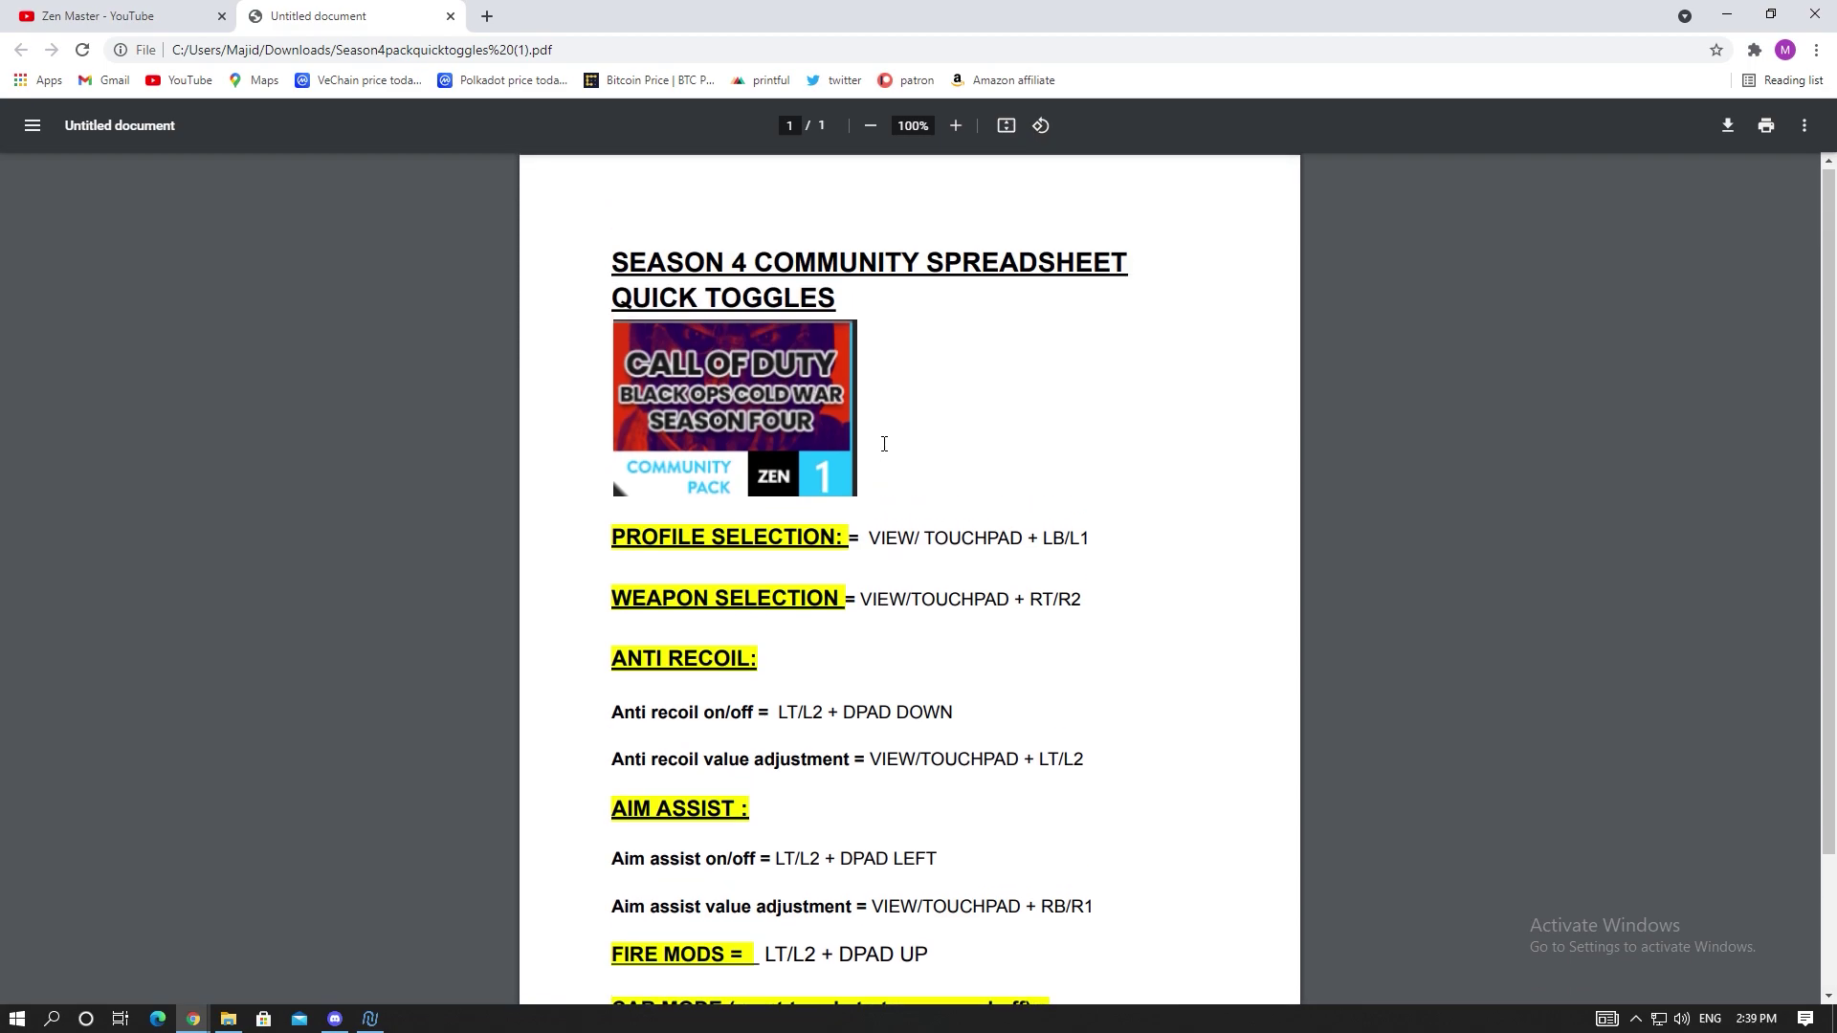
scroll(884, 444, "down", 2)
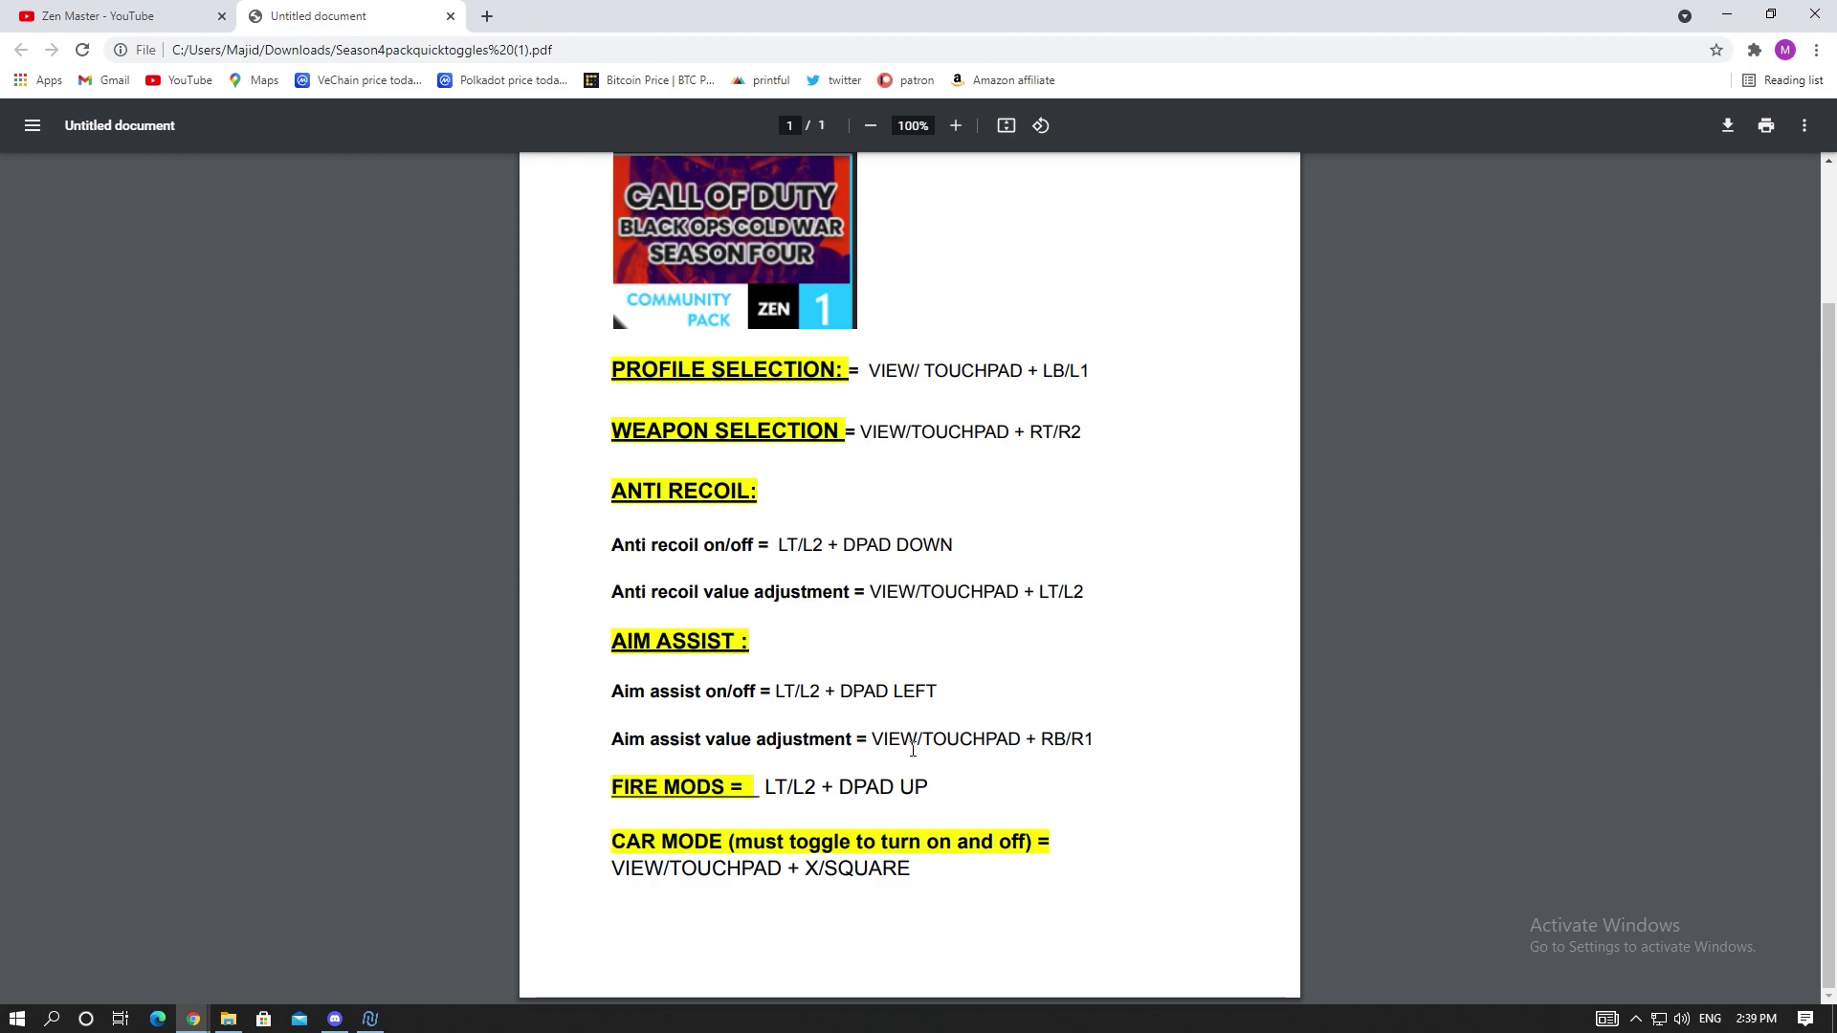
scroll(913, 749, "up", 3)
scroll(833, 628, "down", 3)
scroll(942, 559, "up", 3)
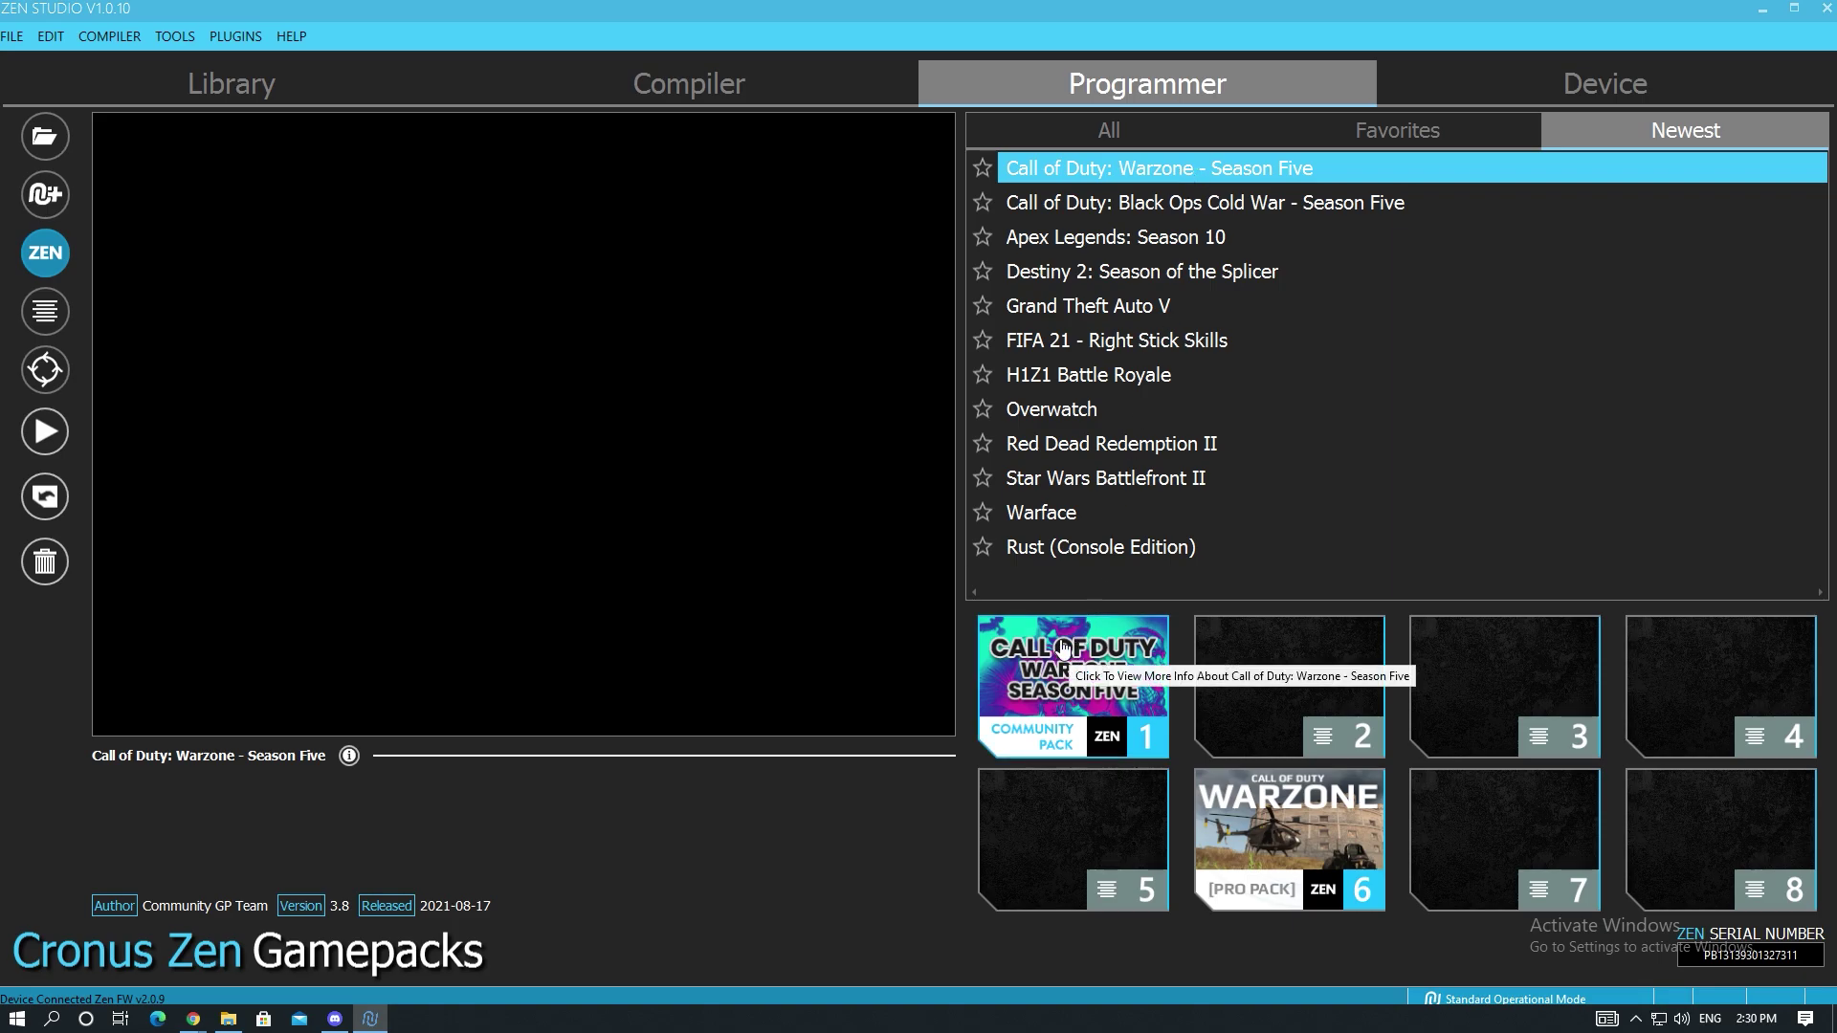
Open the slot 1 configuration of Call of Duty: Warzone - Season Five and examine its Anti-Recoil mode options
left_click(1148, 744)
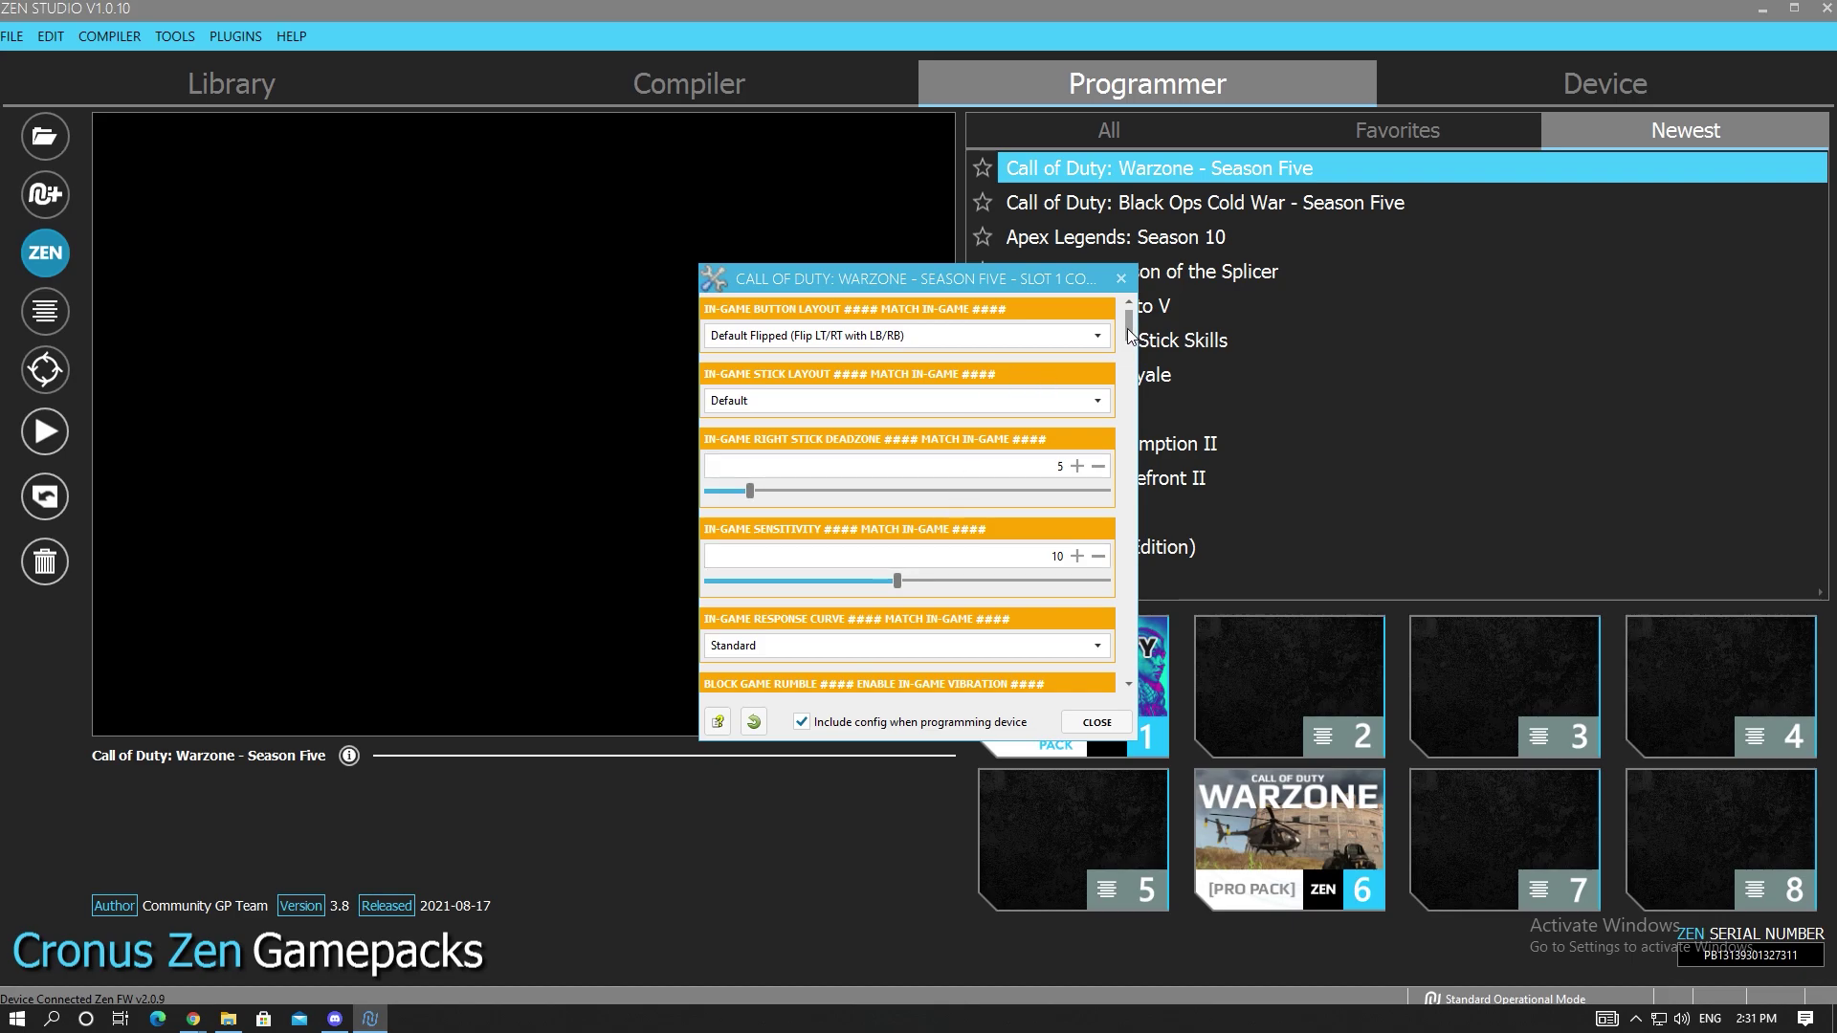
scroll(1111, 334, "down", 3)
scroll(1111, 335, "down", 4)
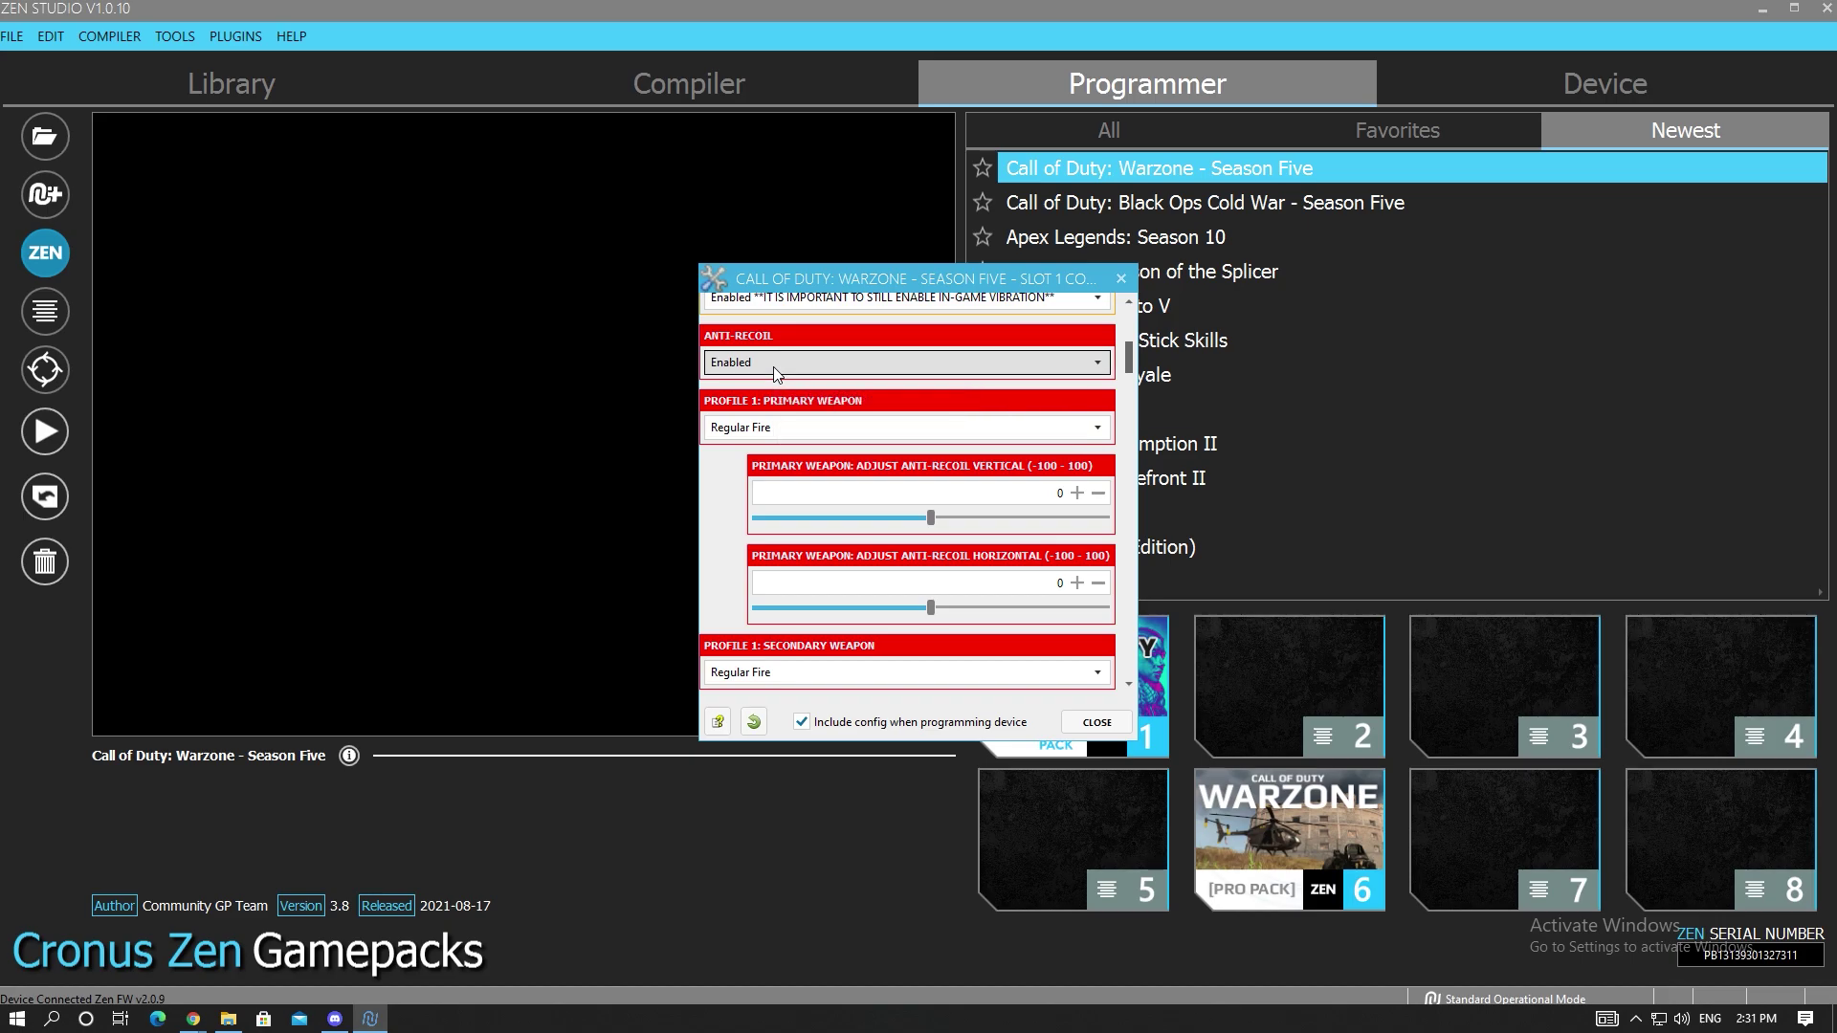
left_click(775, 364)
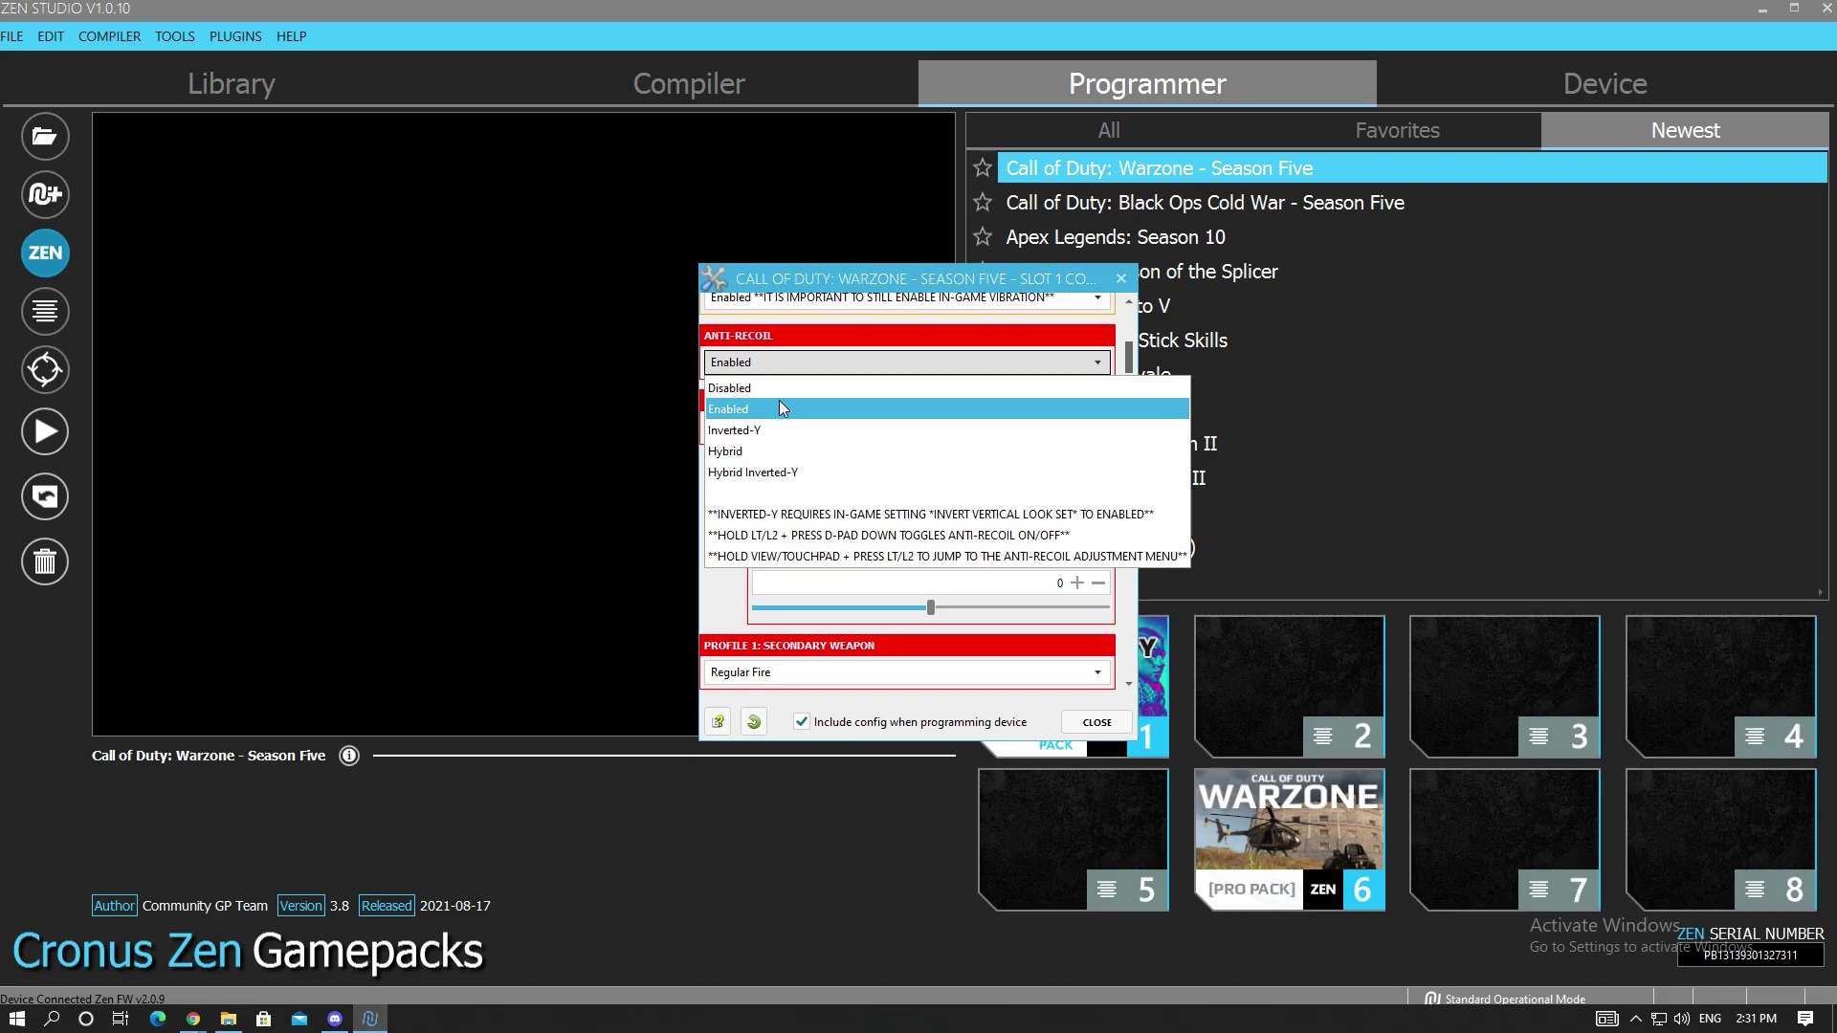
left_click(858, 359)
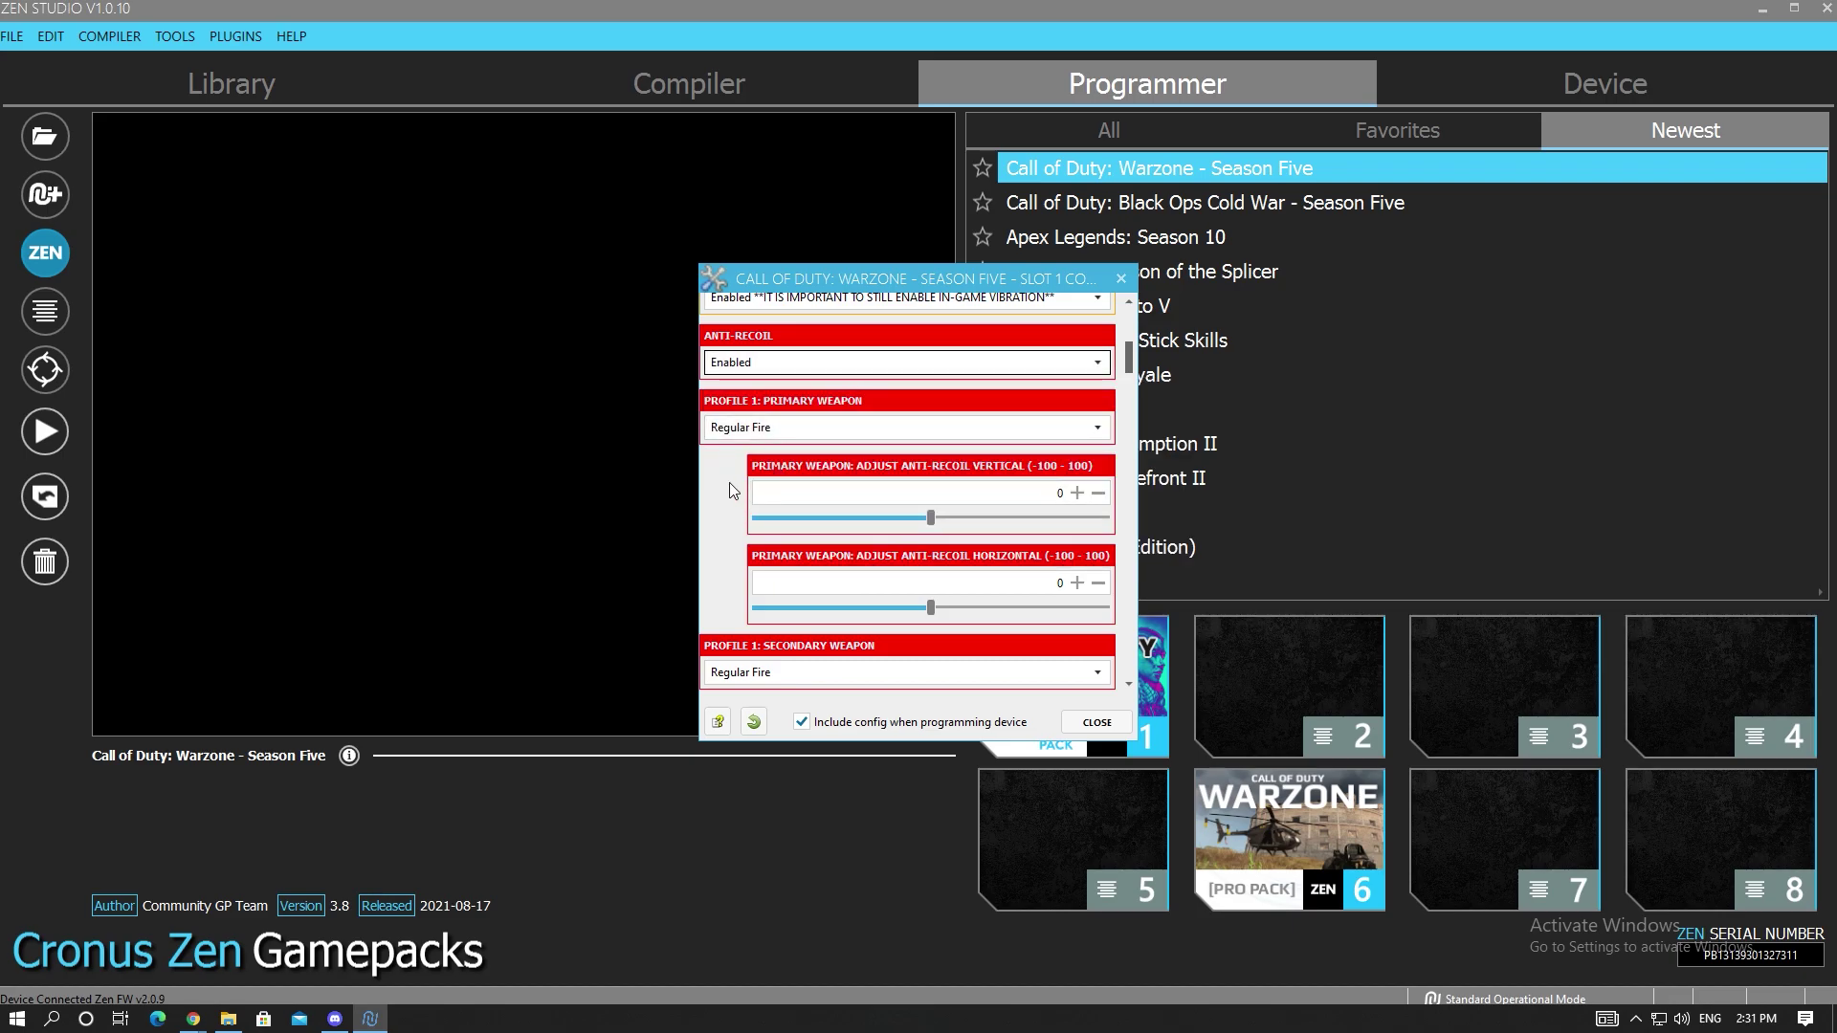
Look through the Profile 1 primary weapon choices and keep Regular Fire selected
scroll(727, 482, "down", 2)
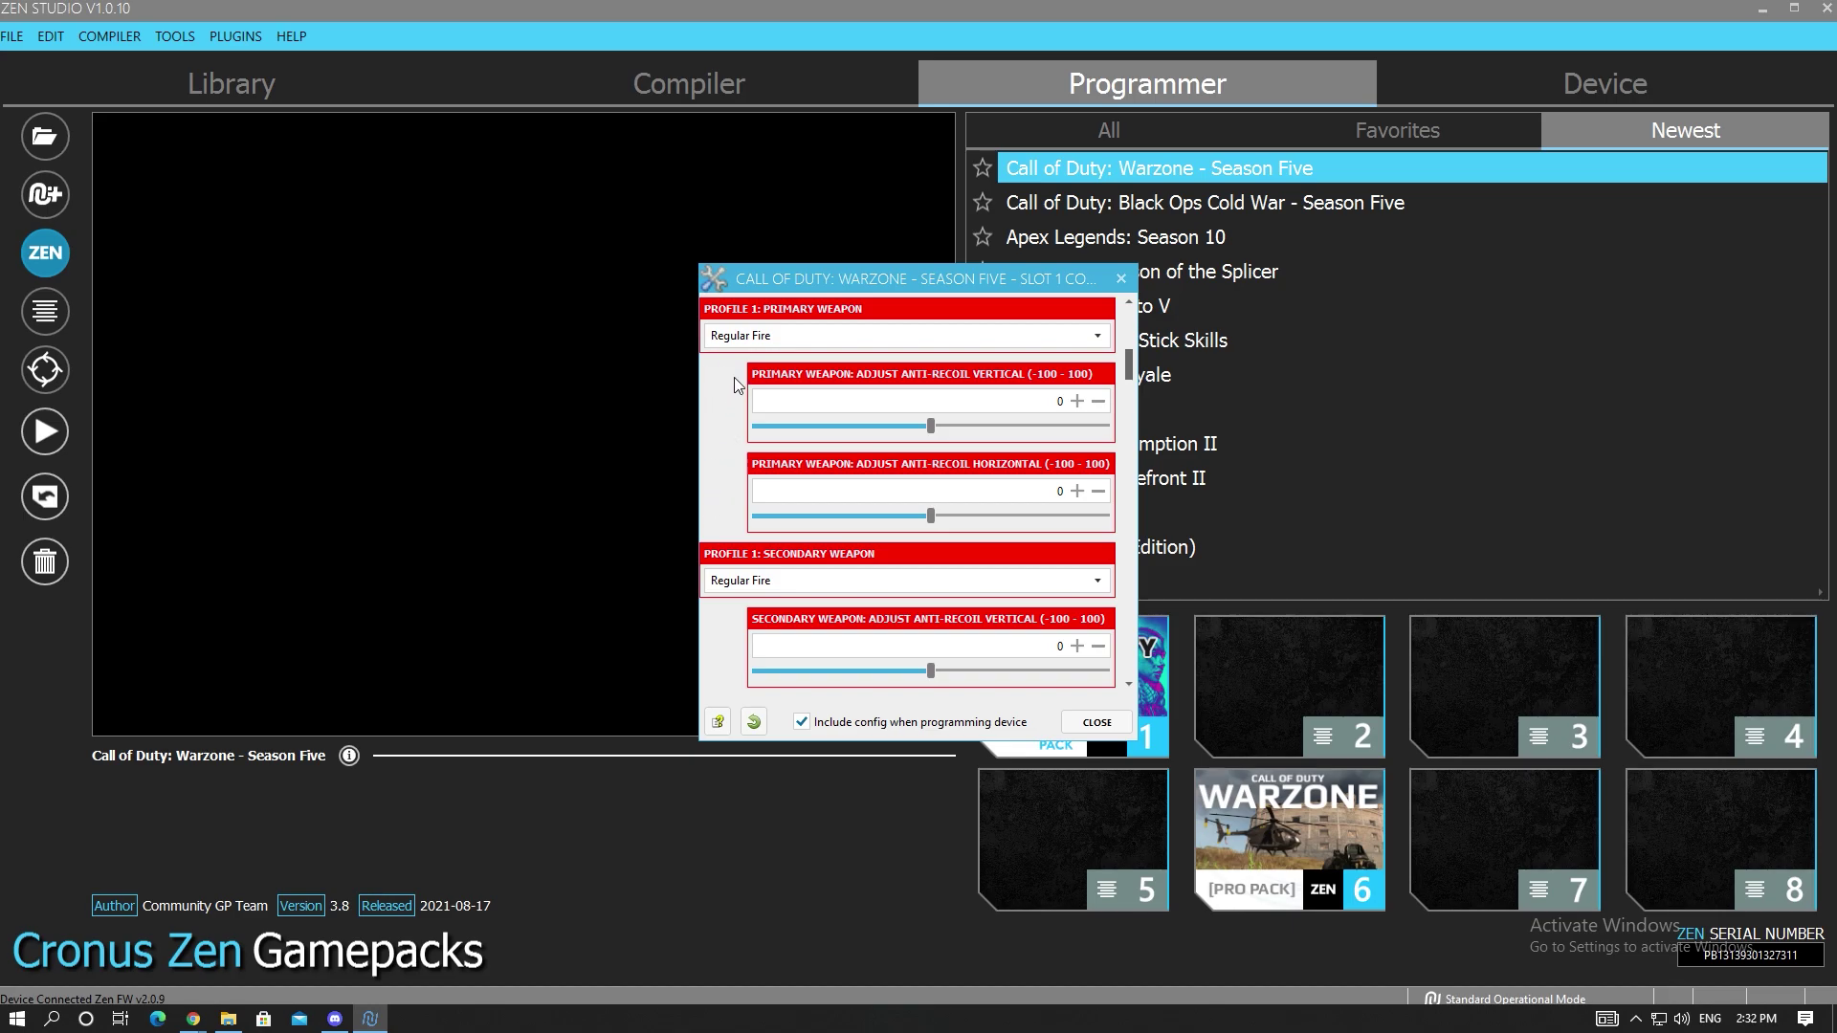
left_click(753, 337)
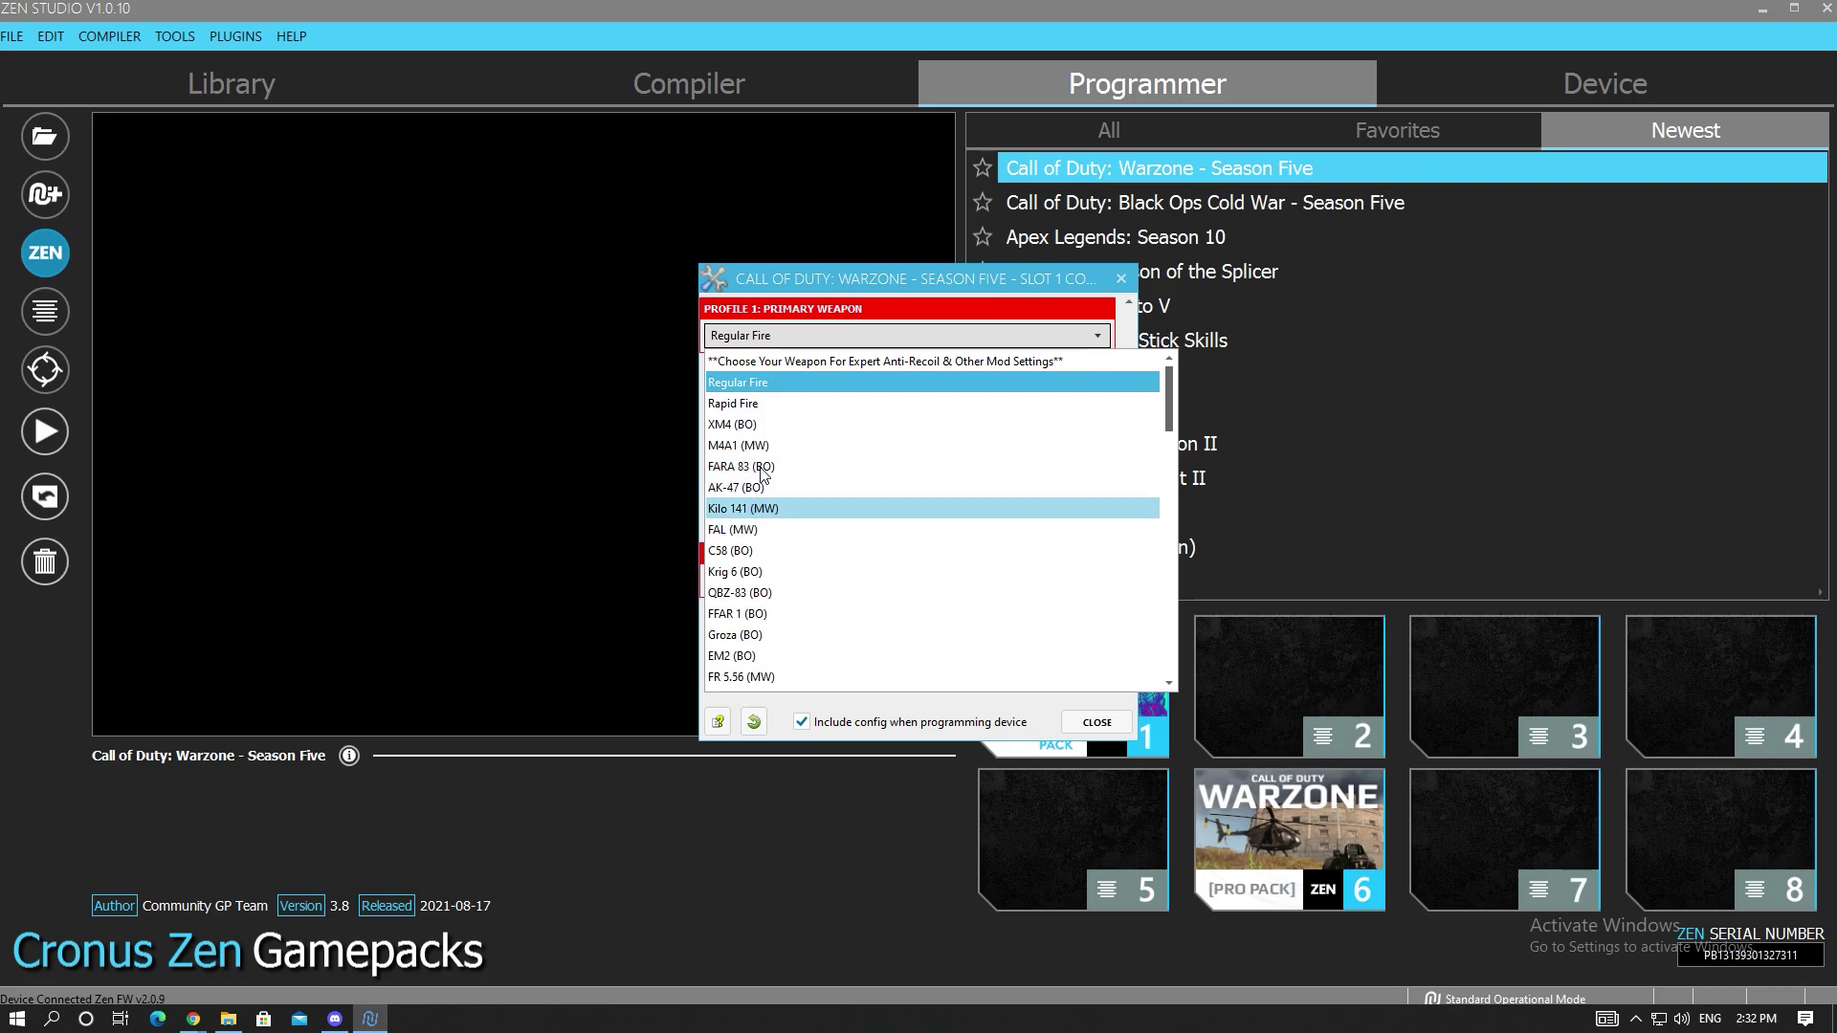
left_click(985, 333)
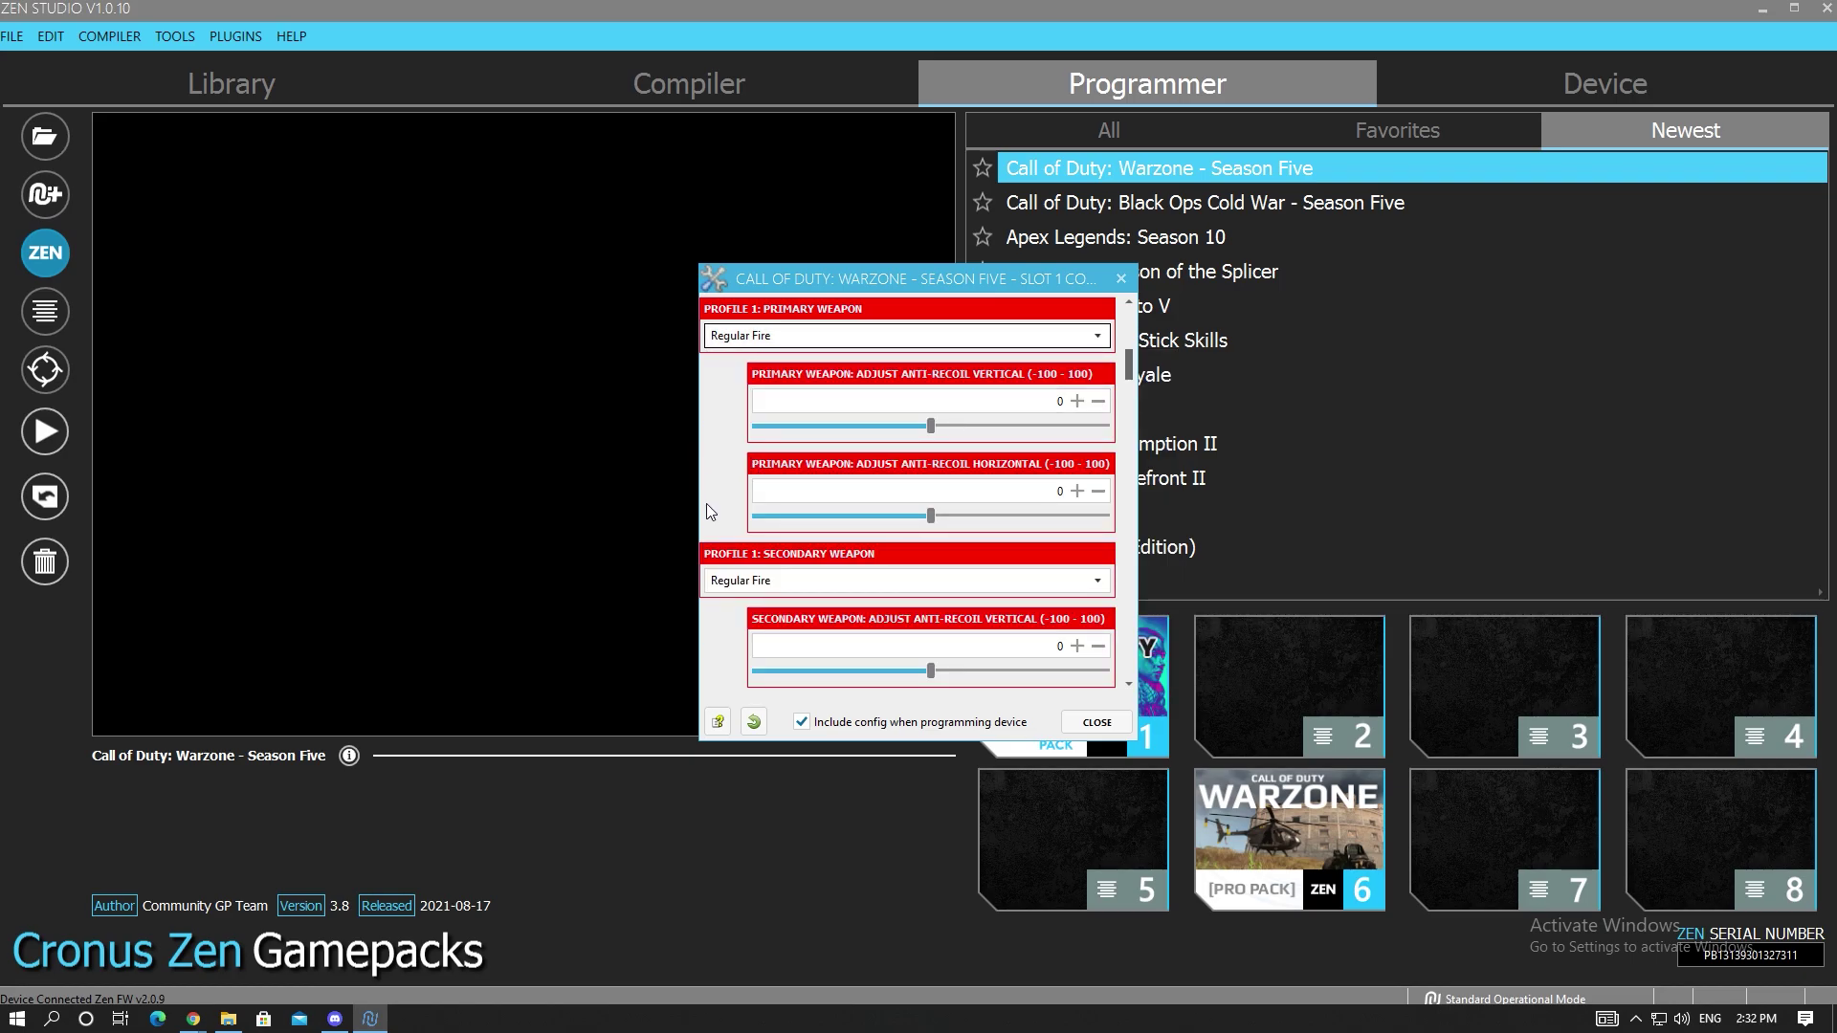
left_click(783, 337)
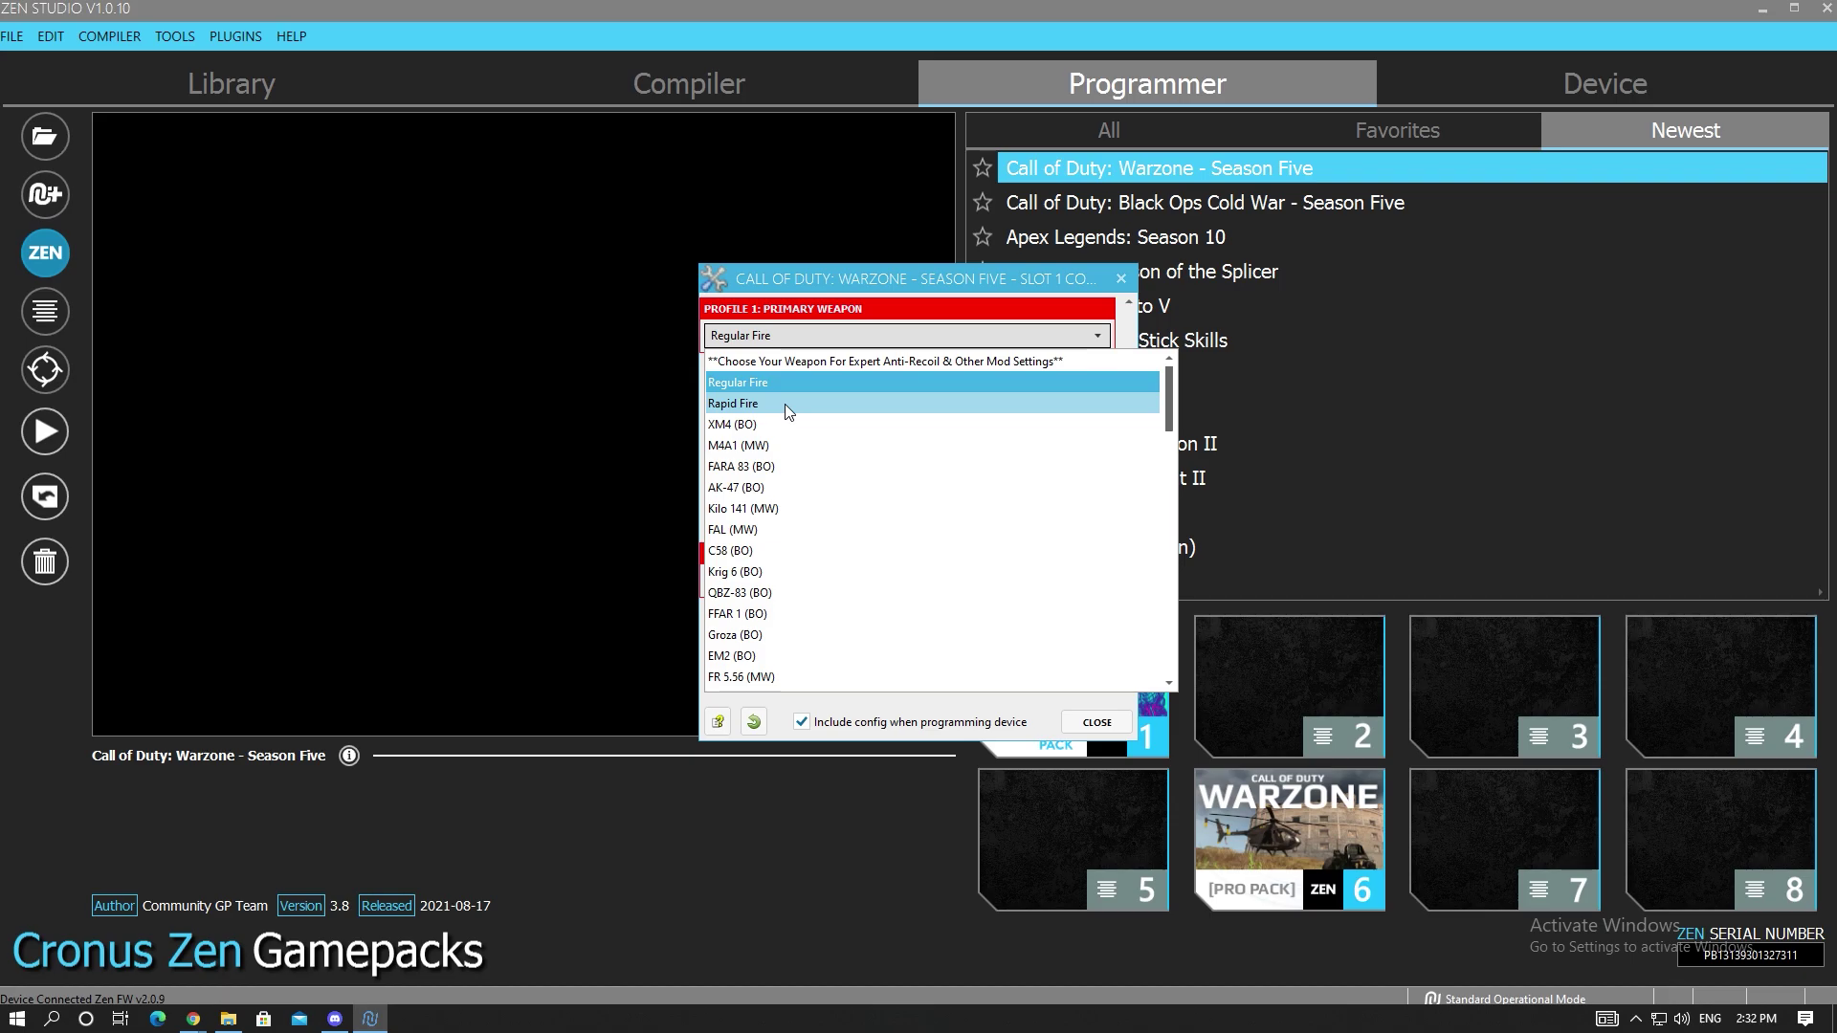
left_click(813, 381)
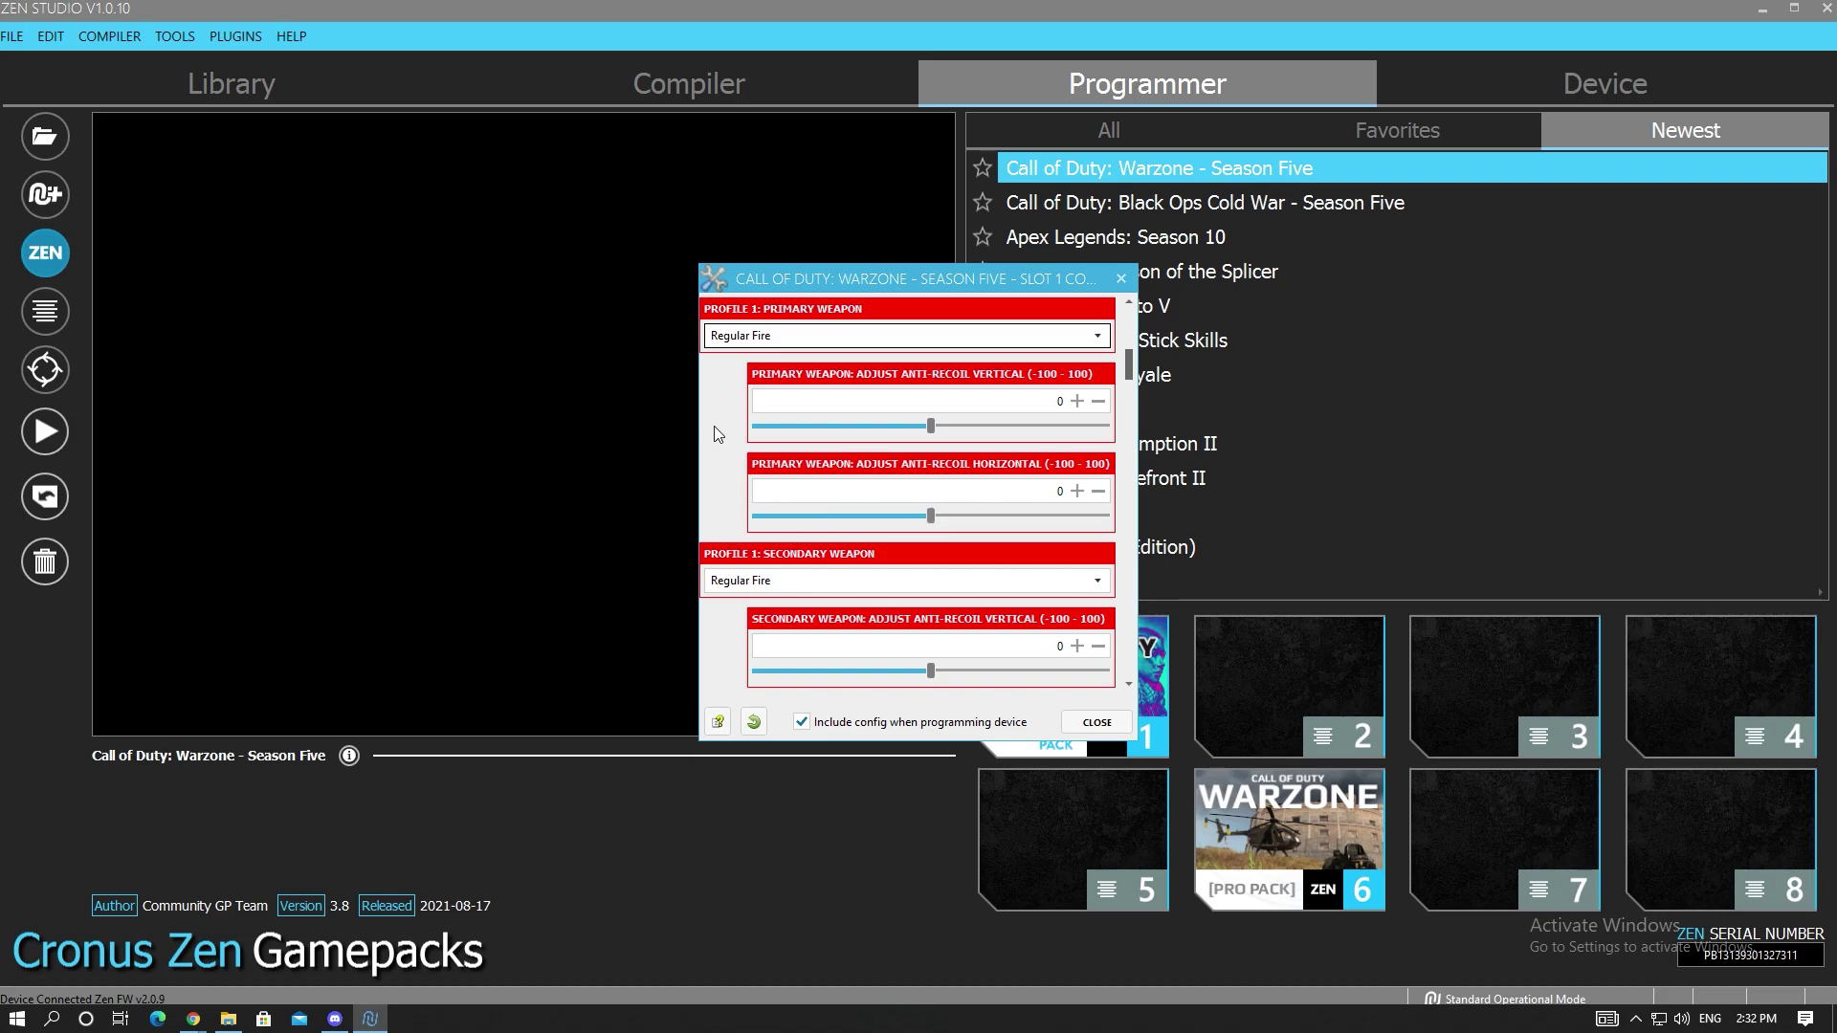
Try a vertical anti-recoil value of 10 for the Profile 1 primary weapon and lower it back down
left_click(1081, 401)
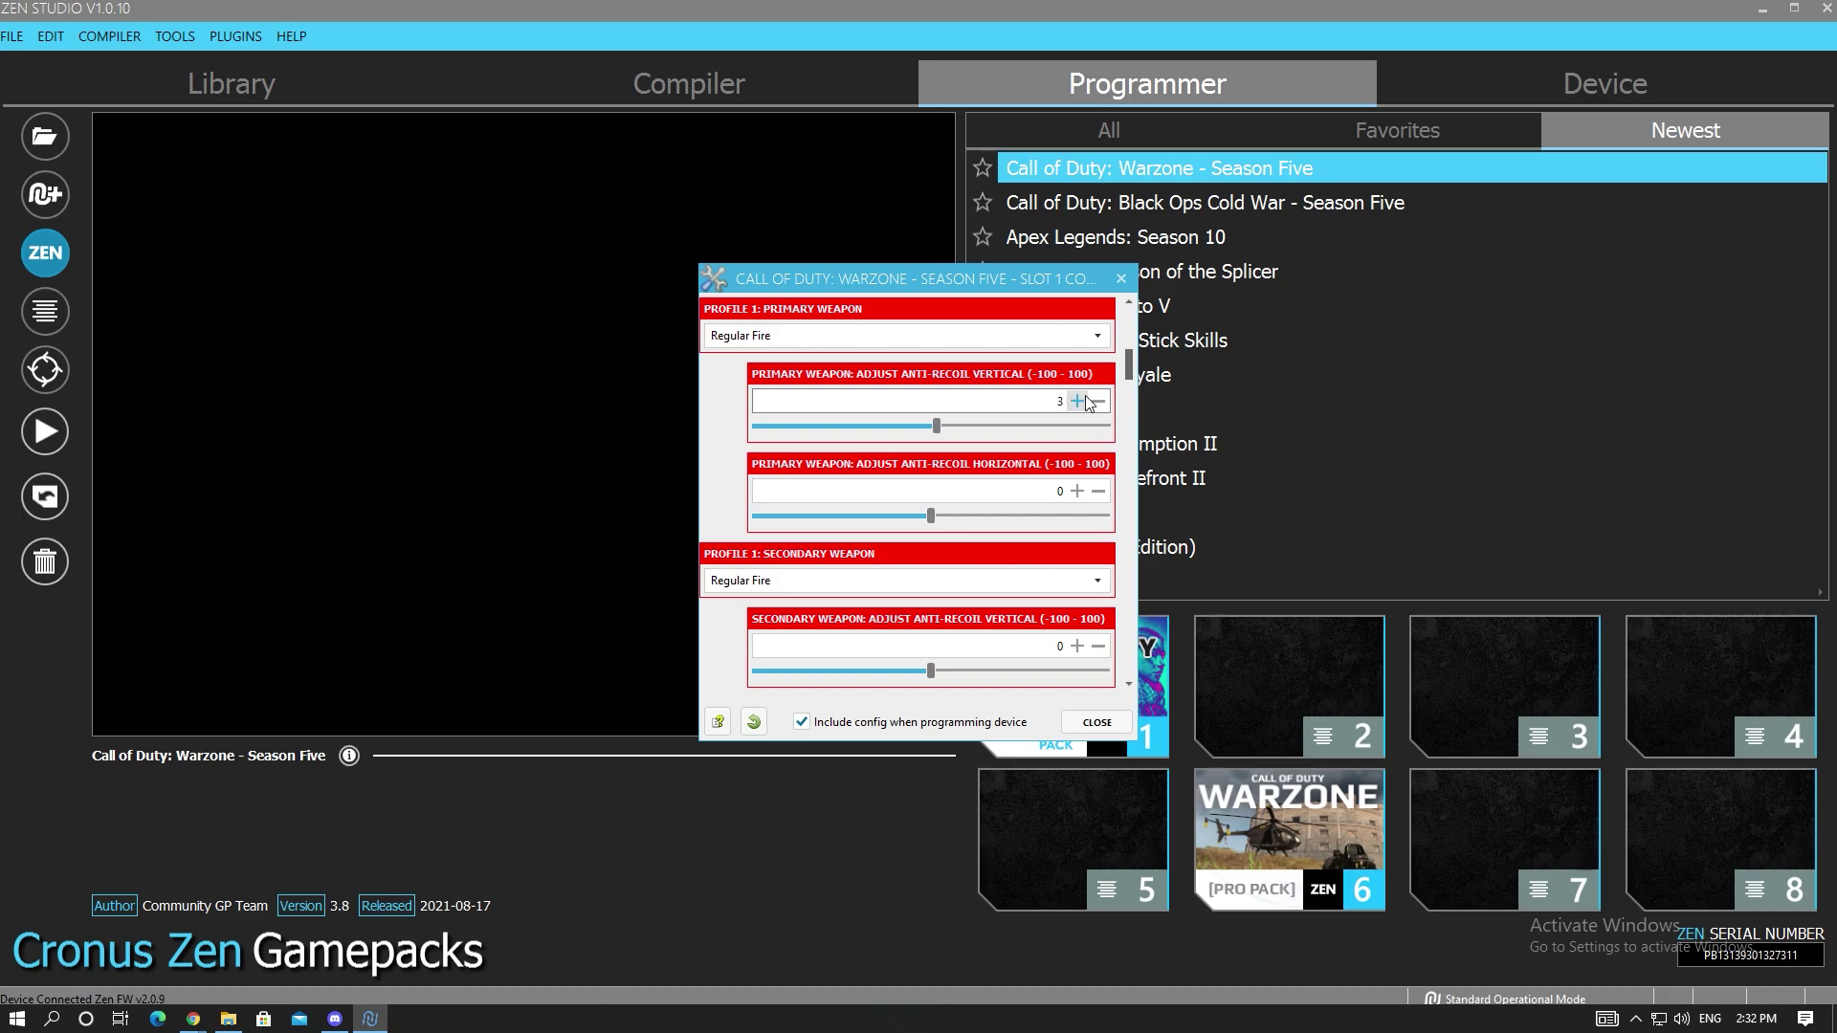
left_click(1079, 401)
left_click(1078, 401)
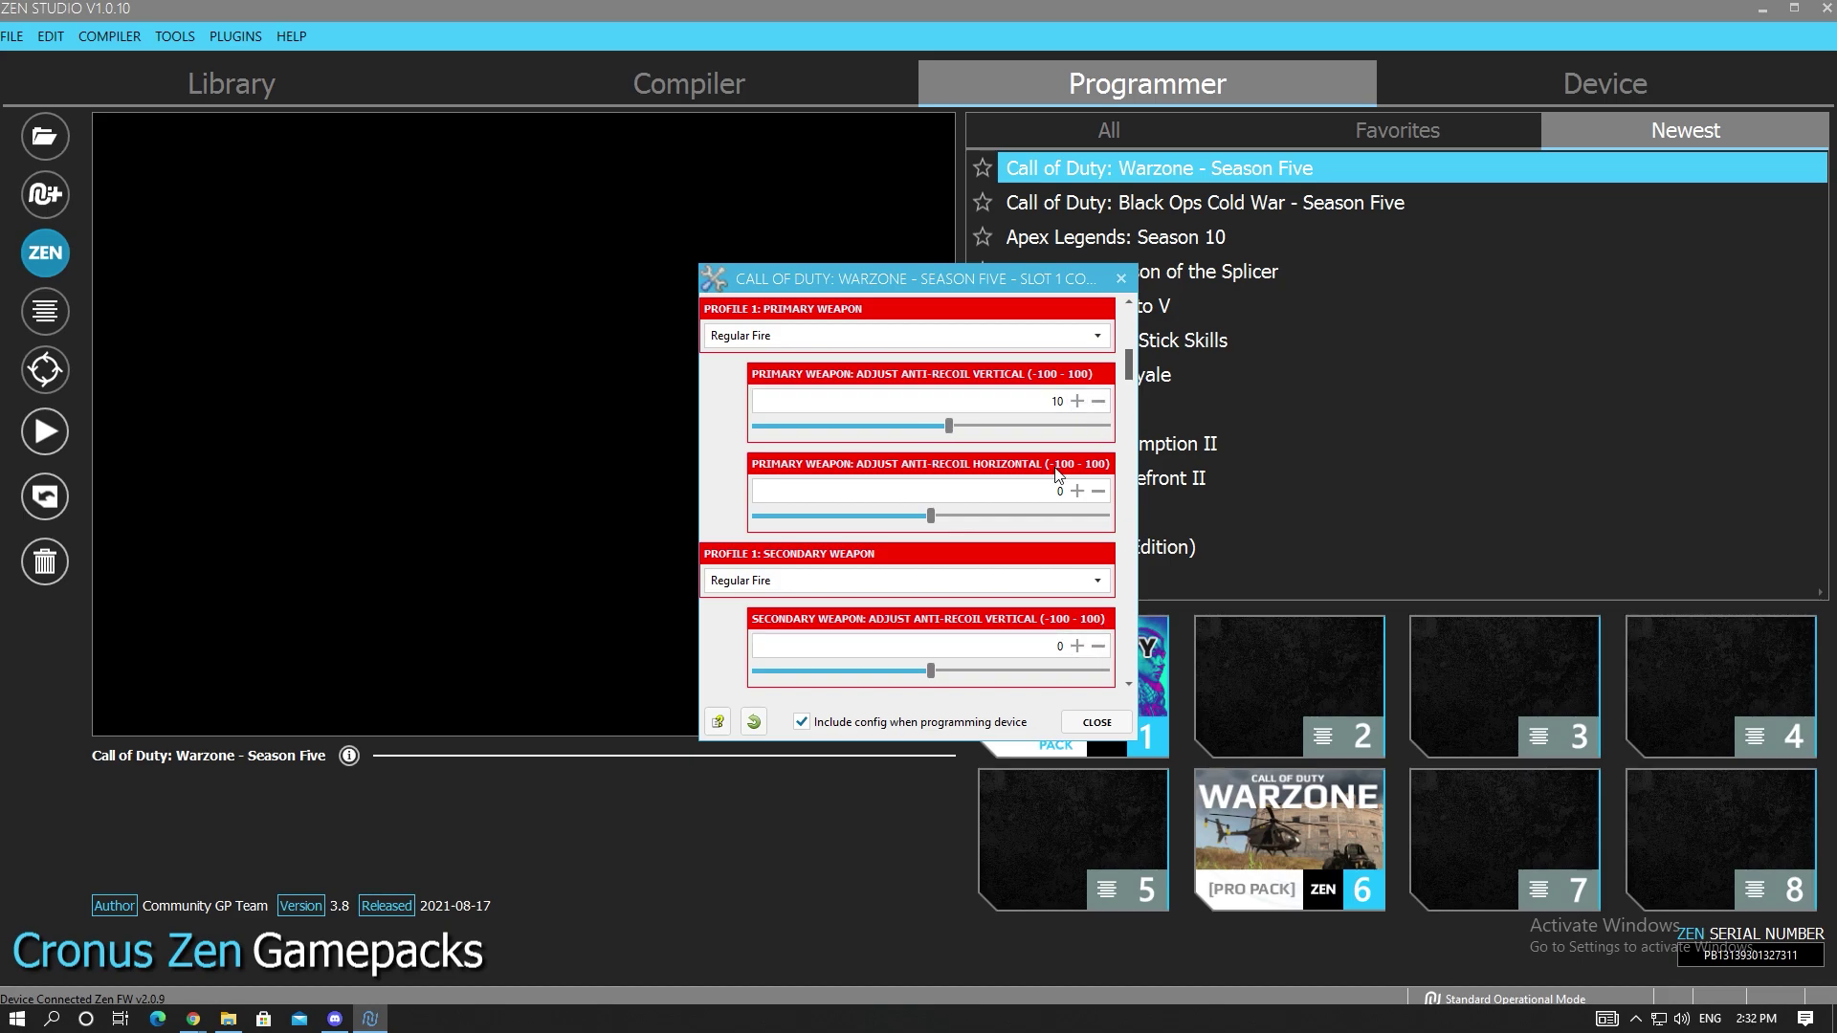
left_click(1100, 401)
left_click(1099, 401)
left_click(1099, 401)
left_click(1100, 401)
left_click(1100, 400)
left_click(1099, 401)
left_click(1099, 401)
left_click(1099, 400)
left_click(1100, 401)
Set the Profile 2 primary weapon to Kilo 141 (MW)
scroll(723, 527, "down", 1)
scroll(723, 526, "down", 3)
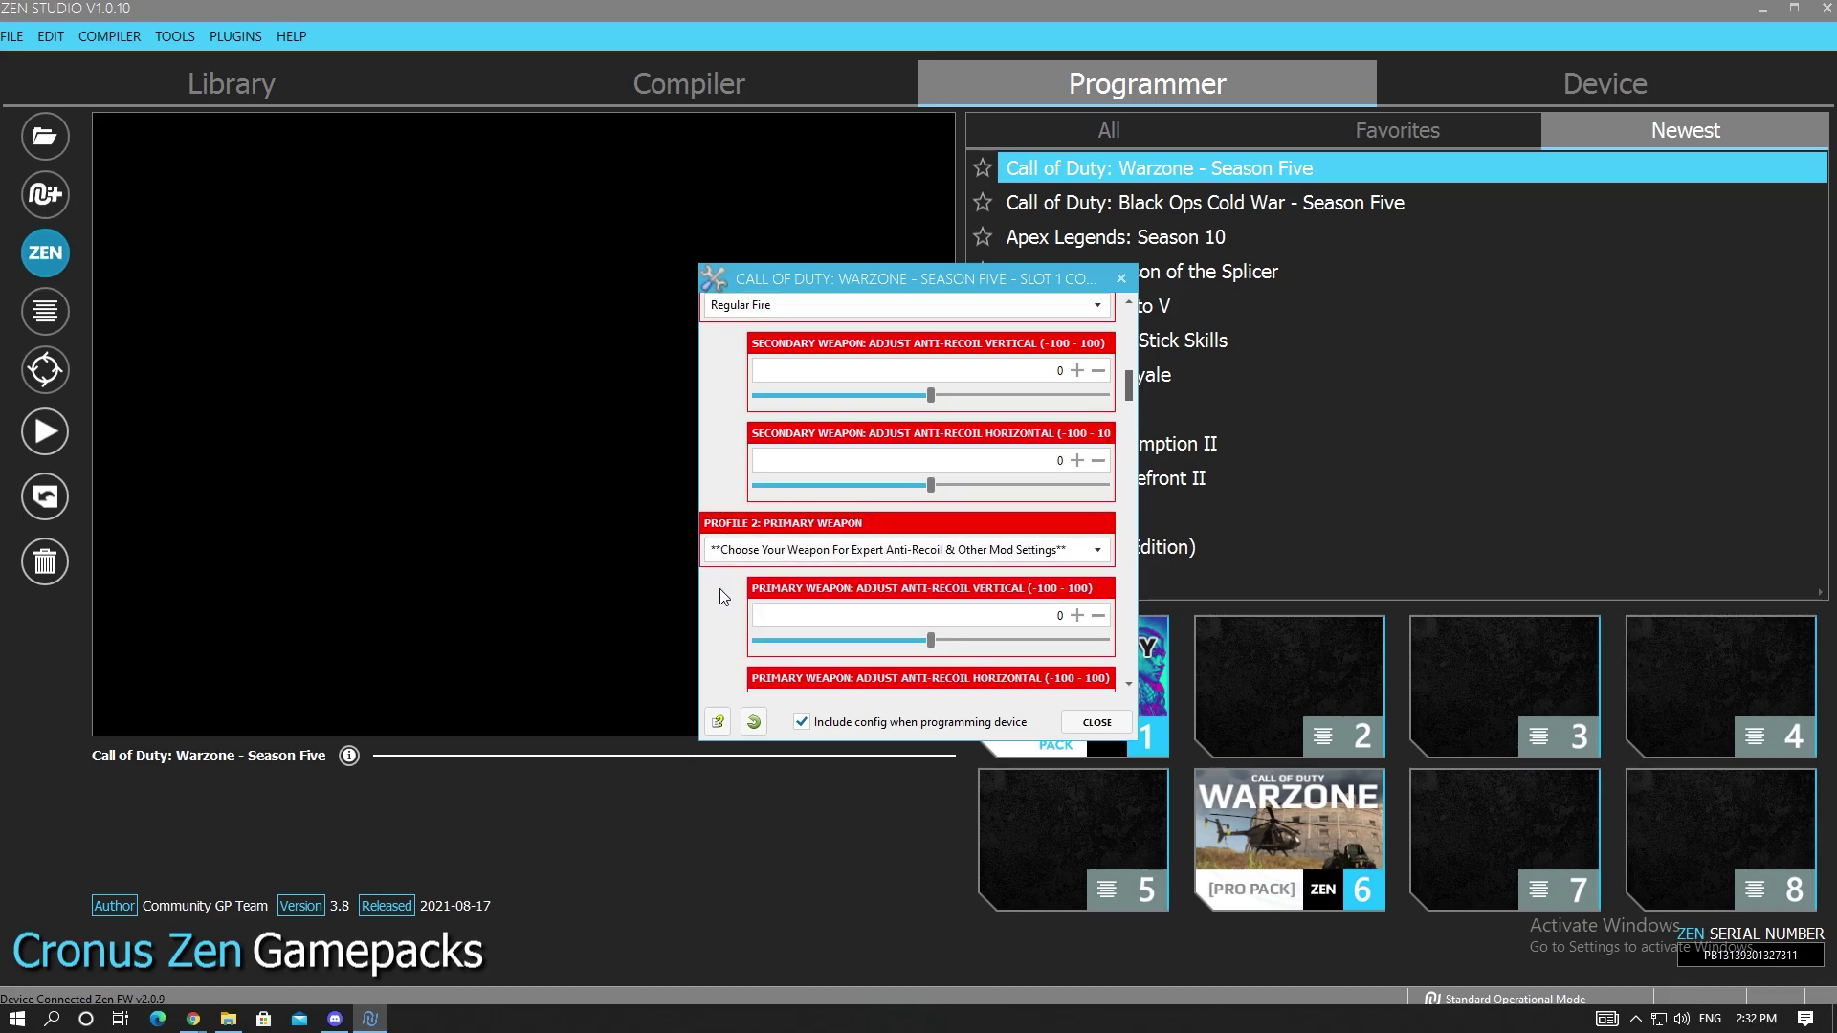
scroll(720, 588, "down", 3)
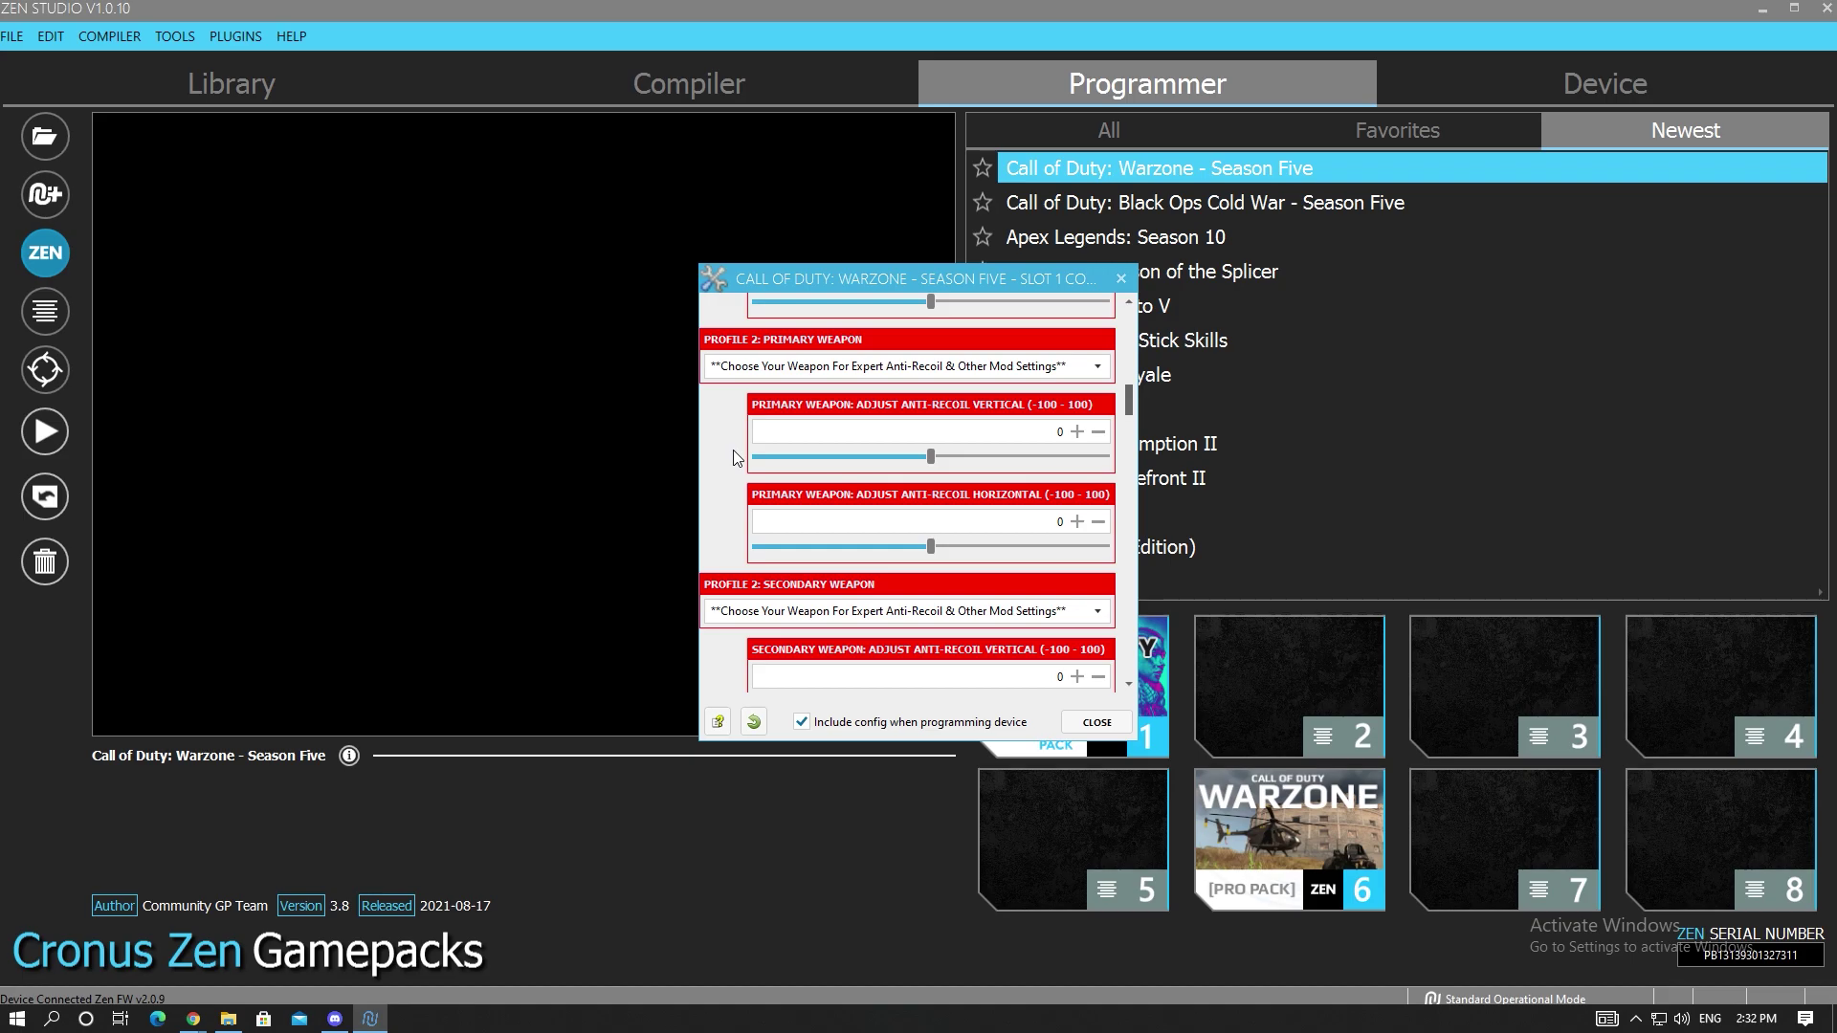
scroll(733, 457, "down", 1)
left_click(771, 321)
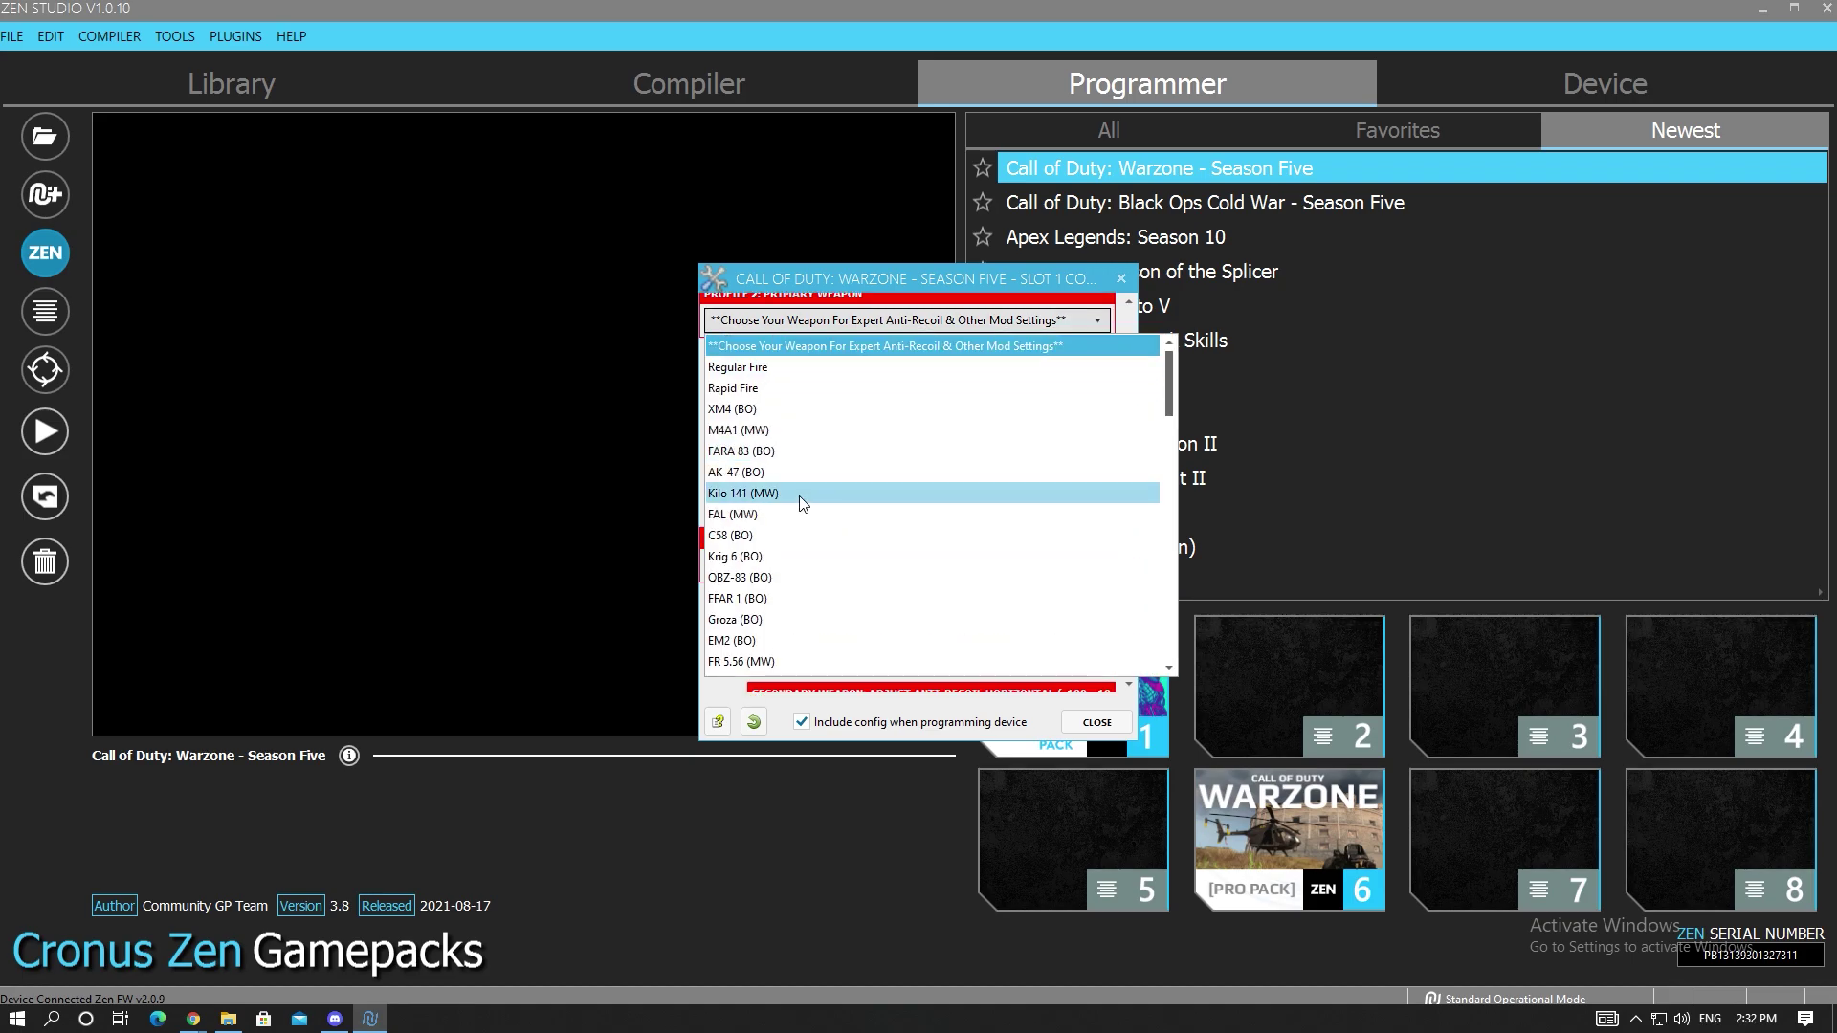
scroll(785, 503, "down", 1)
left_click(782, 450)
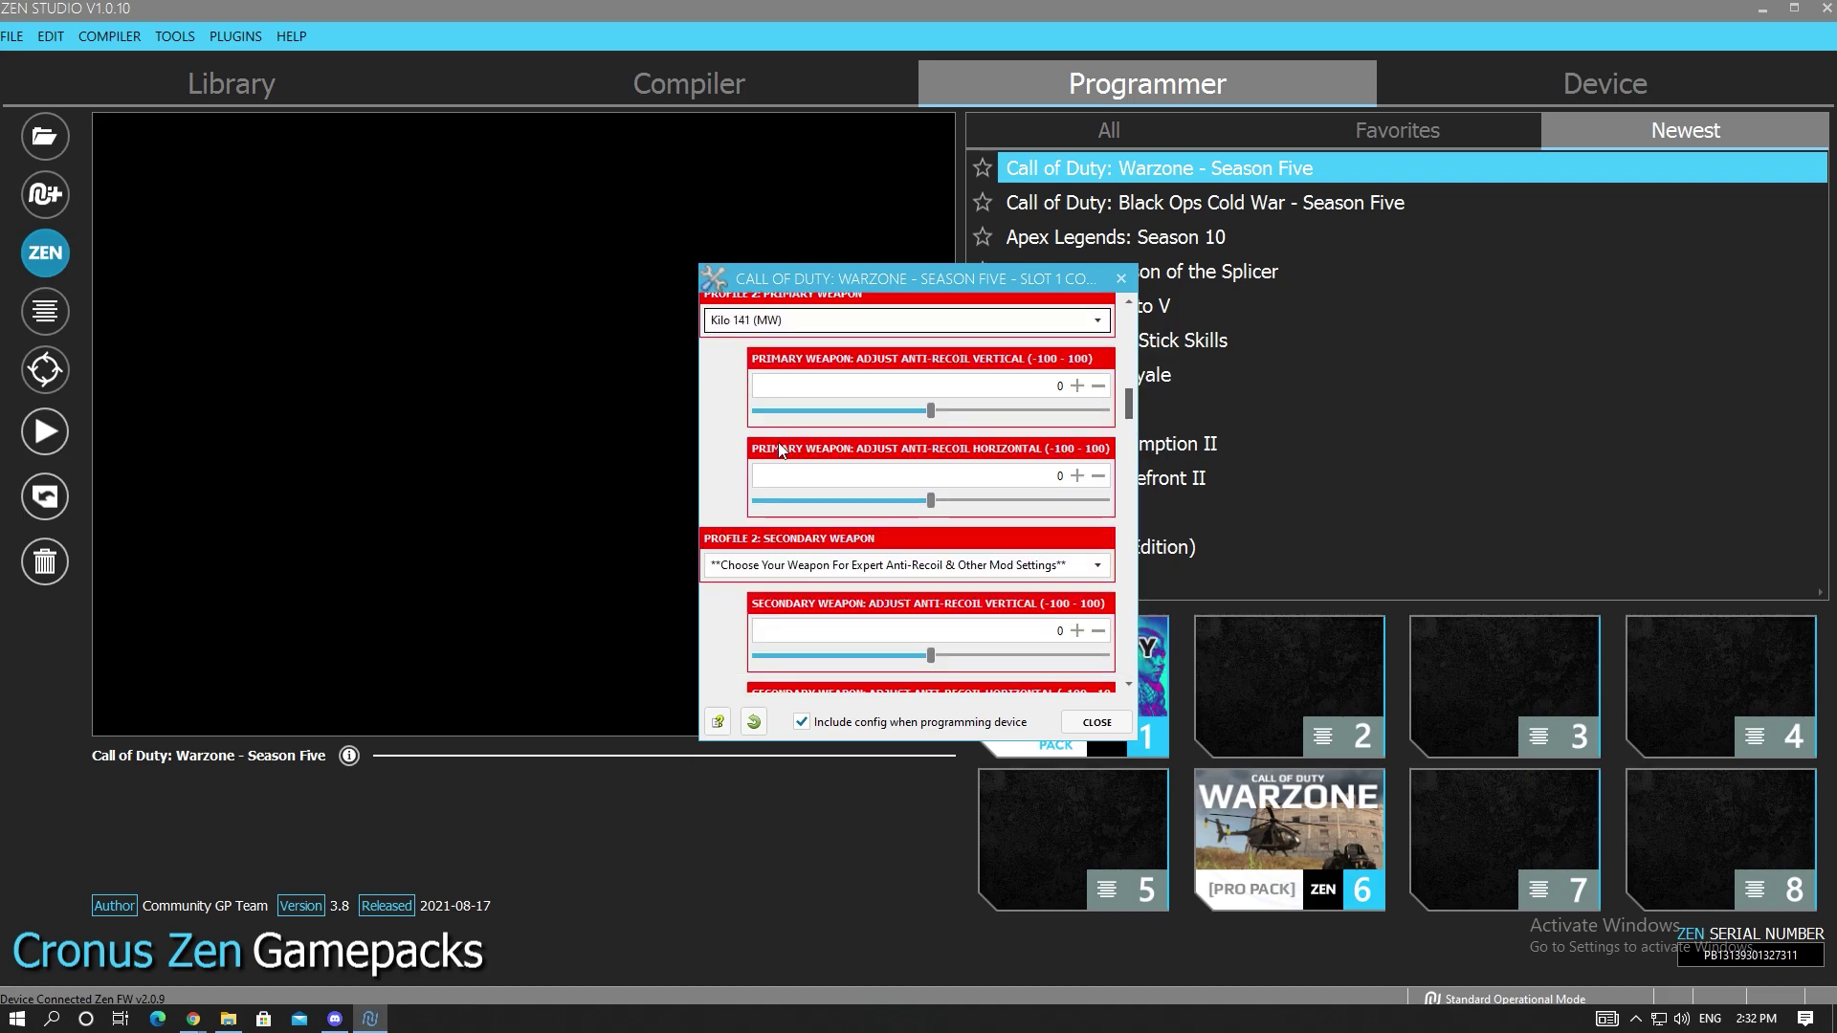
Set the Profile 2 secondary weapon to P90 (MW)
scroll(721, 438, "down", 1)
left_click(758, 518)
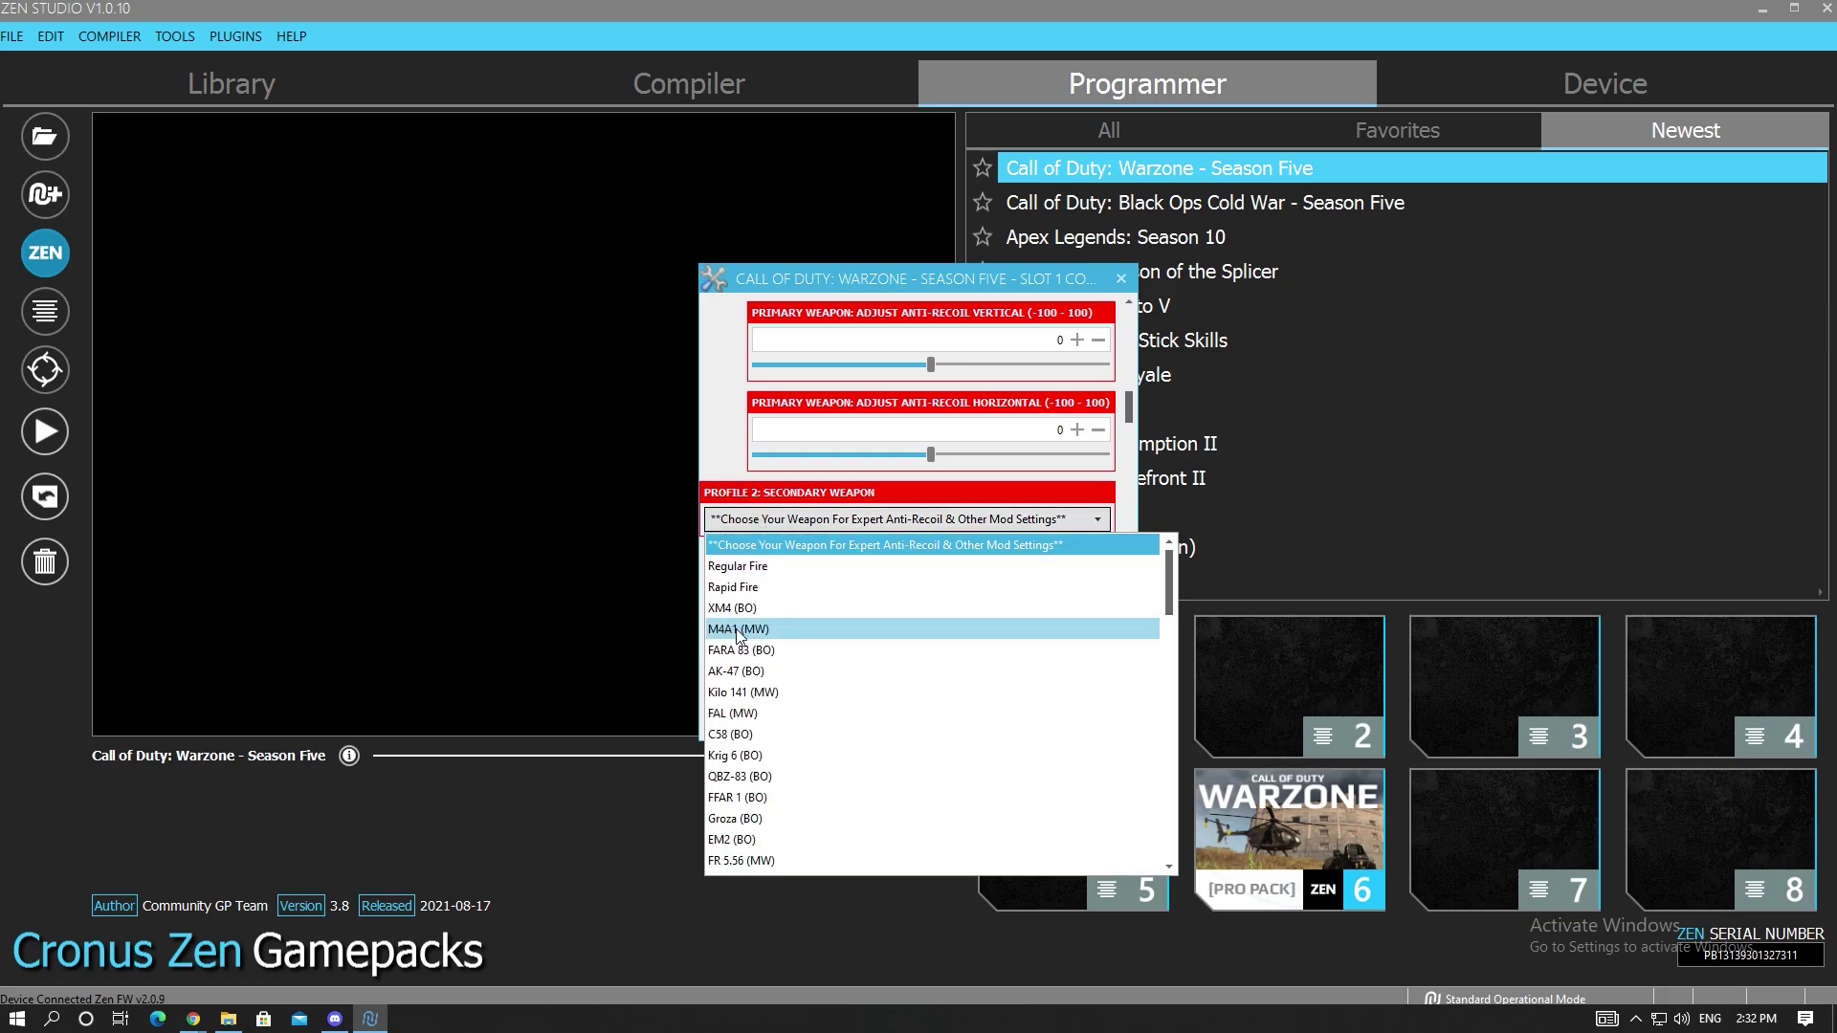
scroll(739, 635, "down", 6)
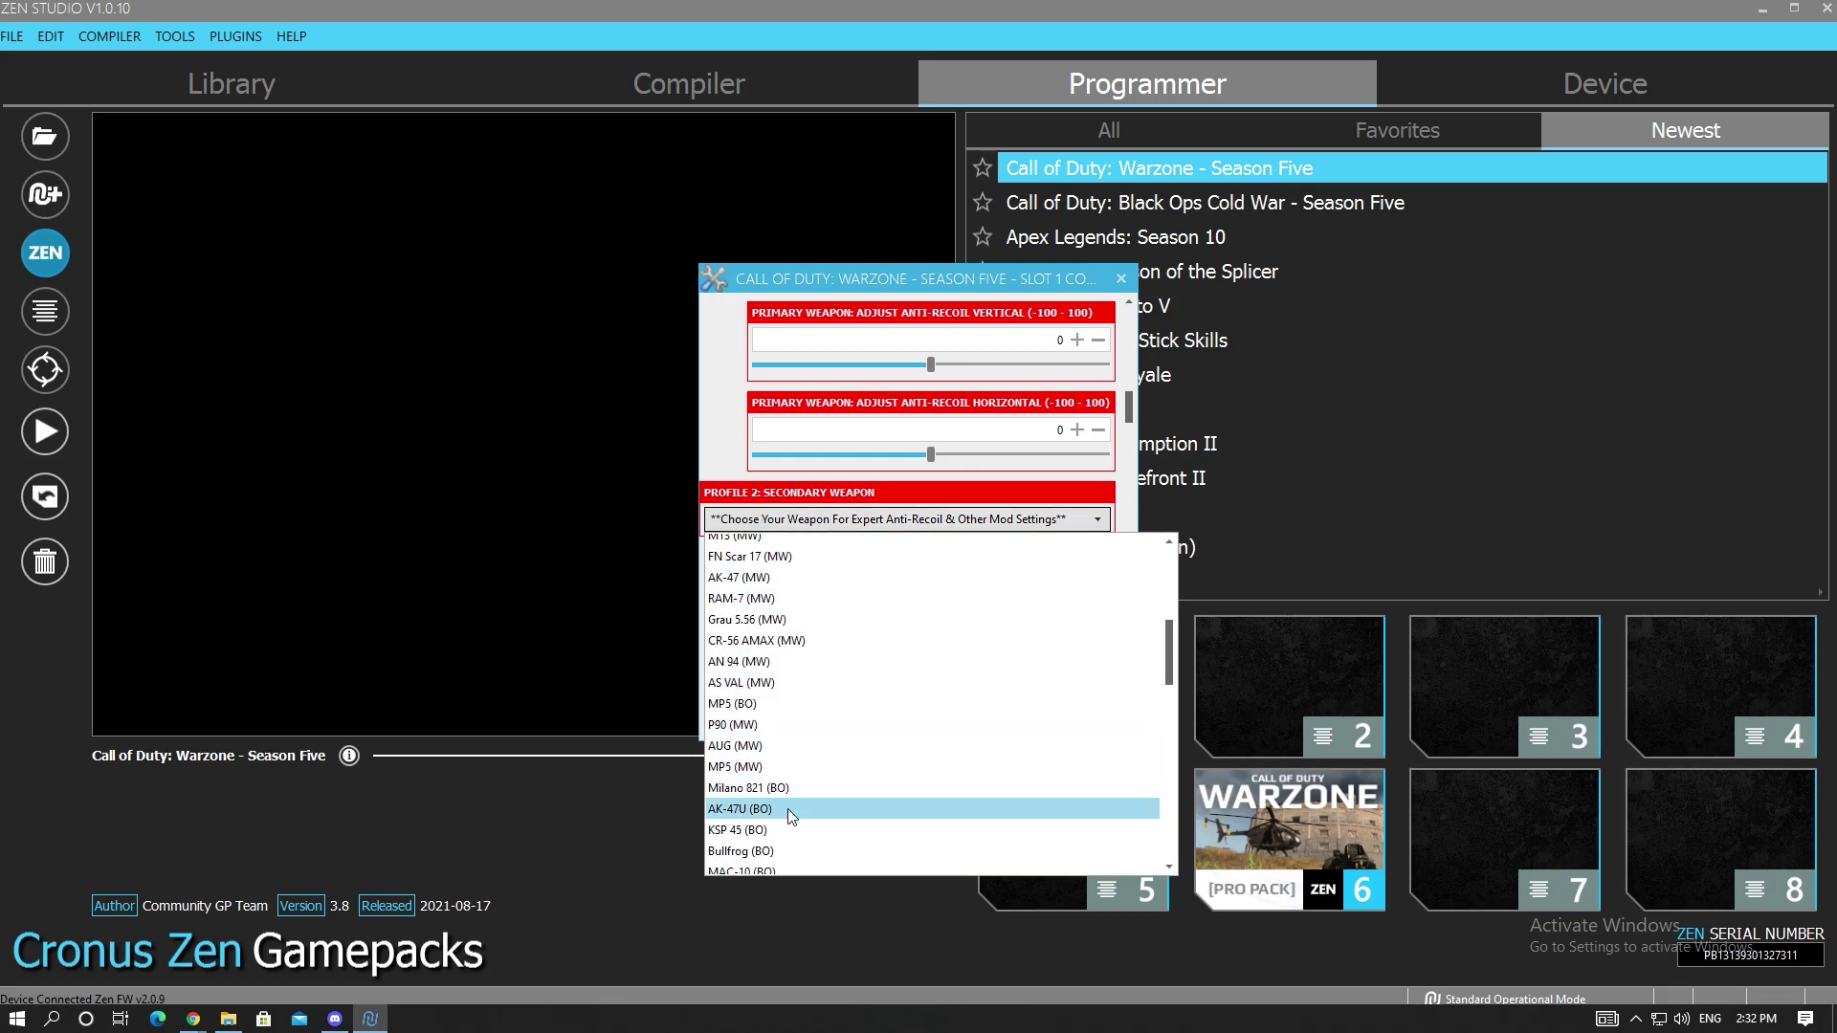
left_click(739, 725)
scroll(731, 612, "up", 1)
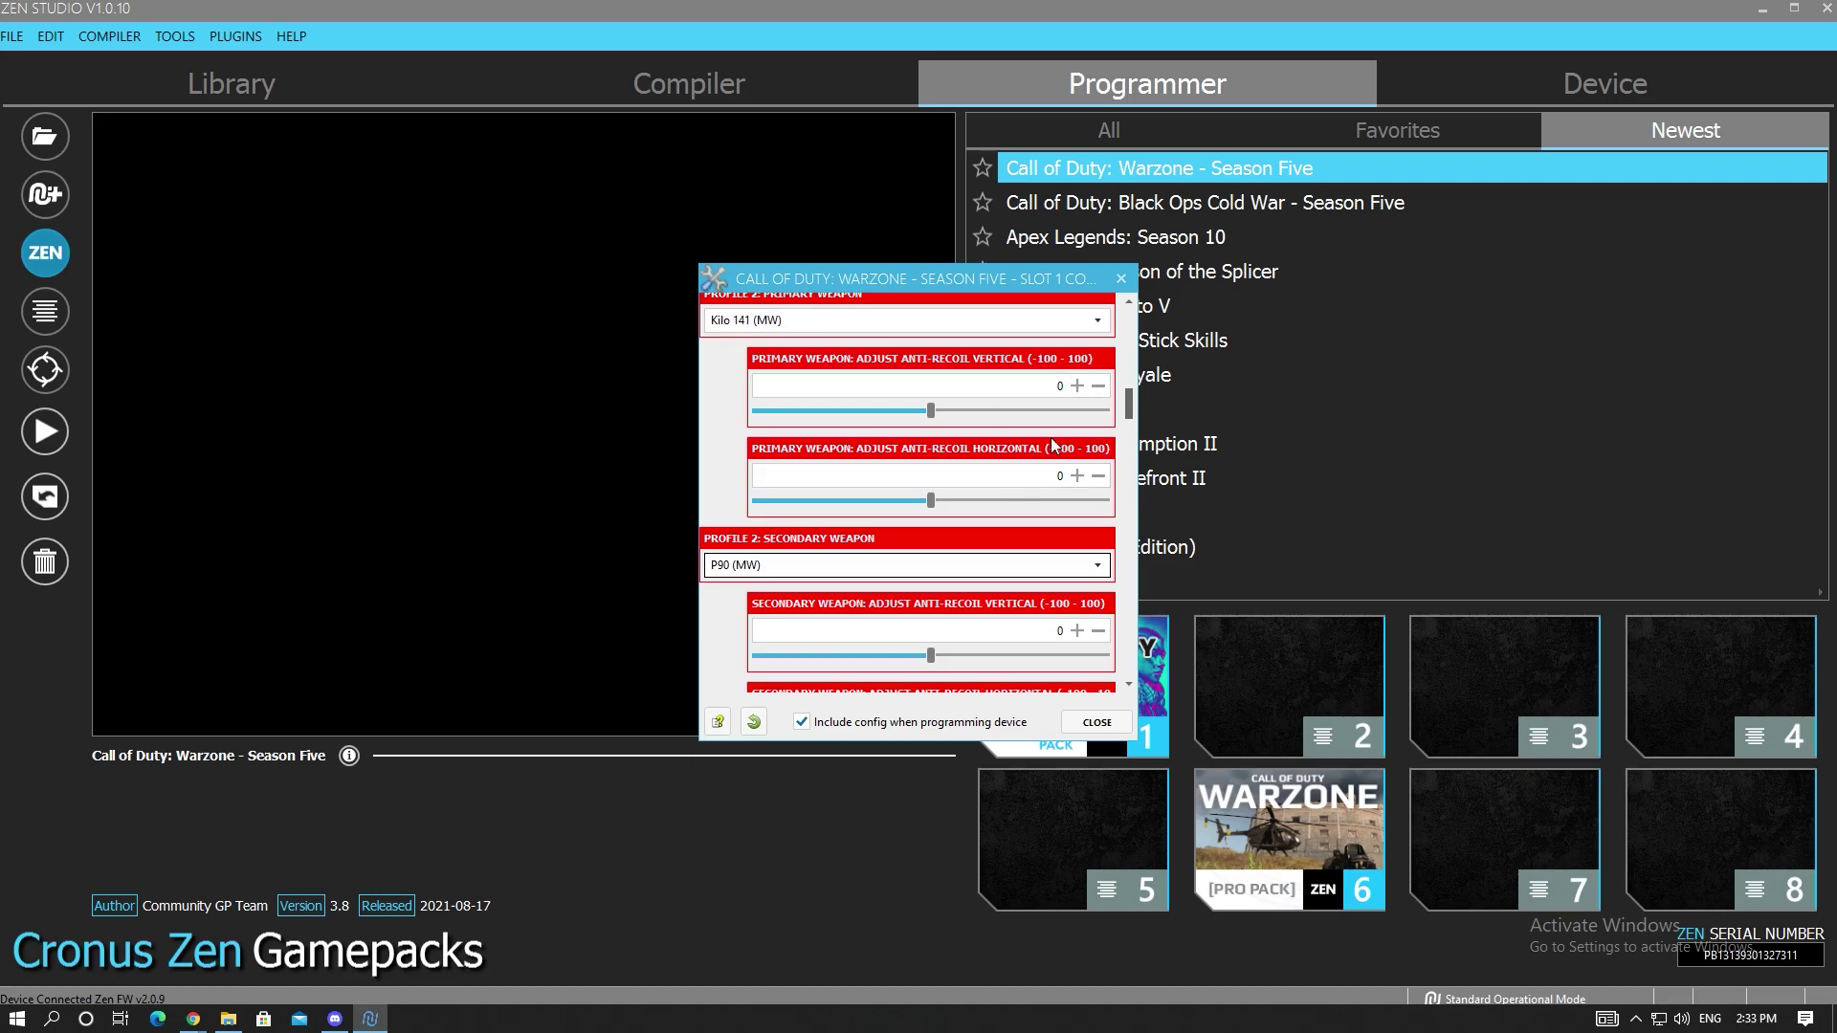
Raise the Profile 2 primary weapon's vertical anti-recoil adjustment to 10
left_click(1078, 385)
left_click(1077, 385)
left_click(1078, 386)
left_click(1078, 386)
left_click(1077, 386)
left_click(1078, 386)
left_click(1078, 386)
left_click(1078, 386)
left_click(1078, 386)
left_click(1078, 386)
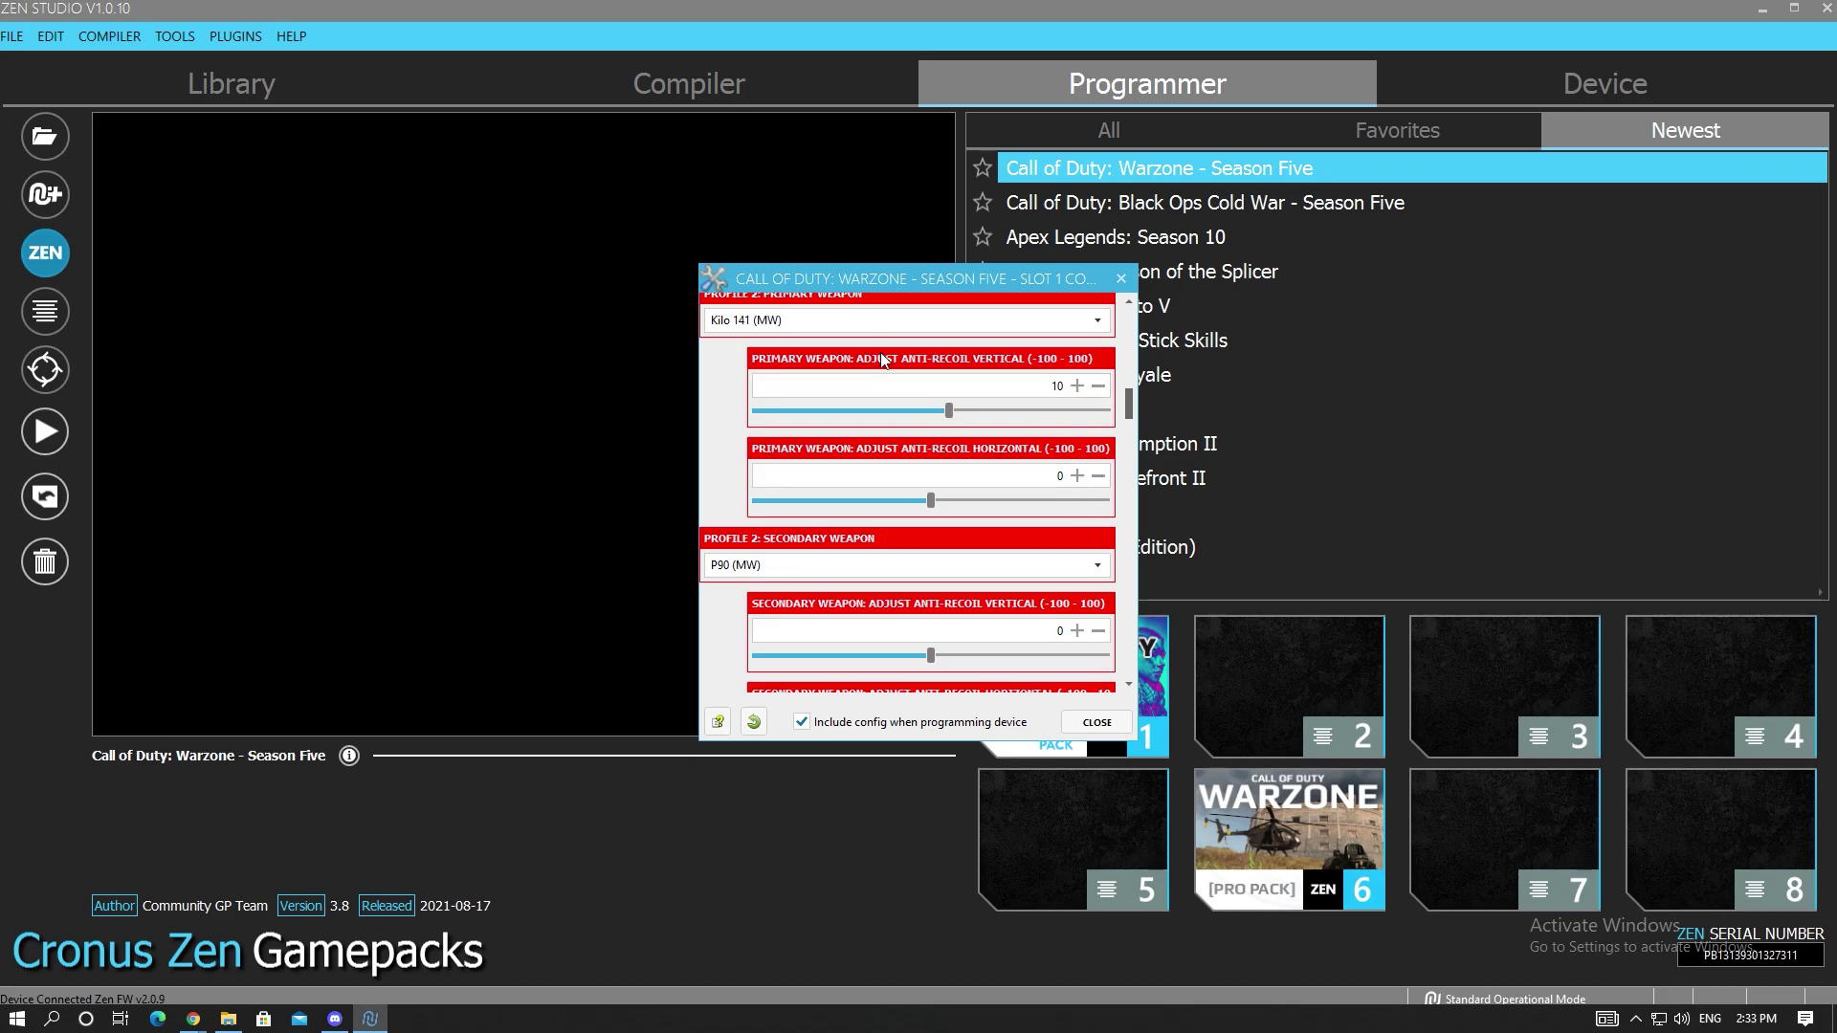
Set the Profile 2 primary weapon's horizontal anti-recoil adjustment to -1
left_click(1077, 475)
left_click(1099, 476)
left_click(1099, 475)
Review the remaining weapon profiles and examine the magazine sizes offered for the primary weapon's extended mag option
scroll(719, 394, "down", 4)
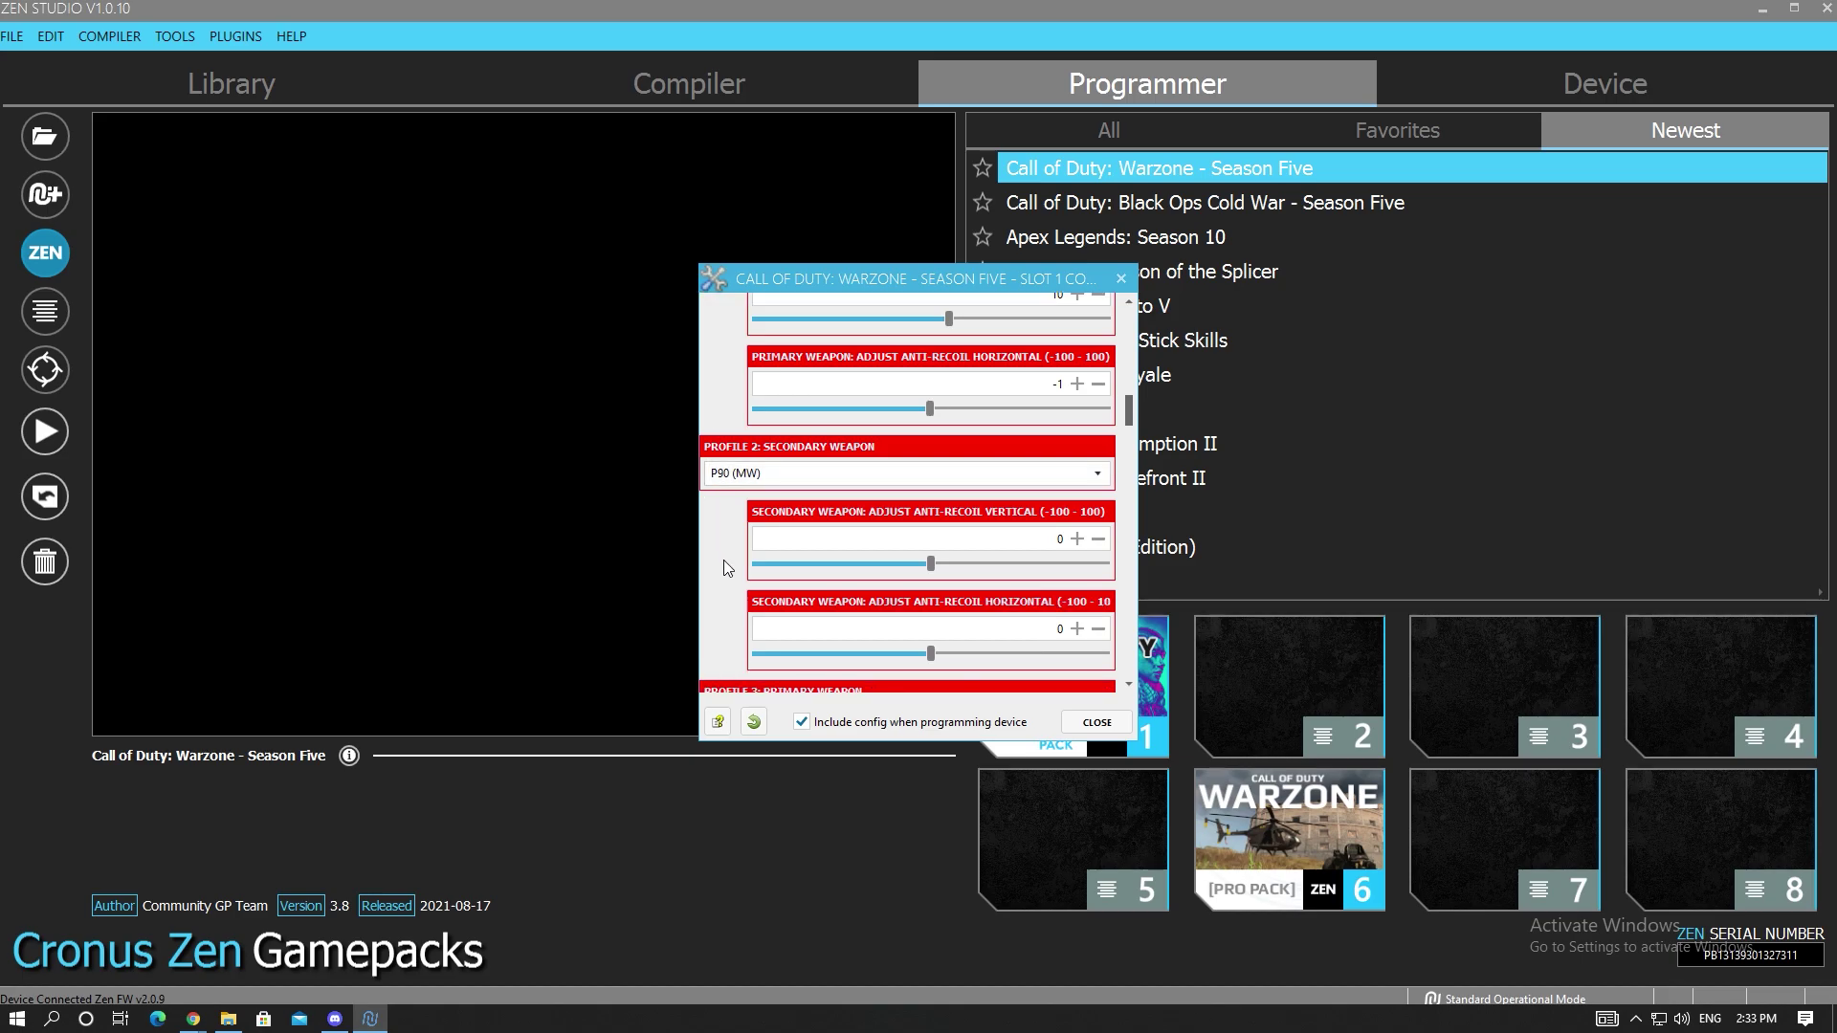
scroll(715, 518, "down", 5)
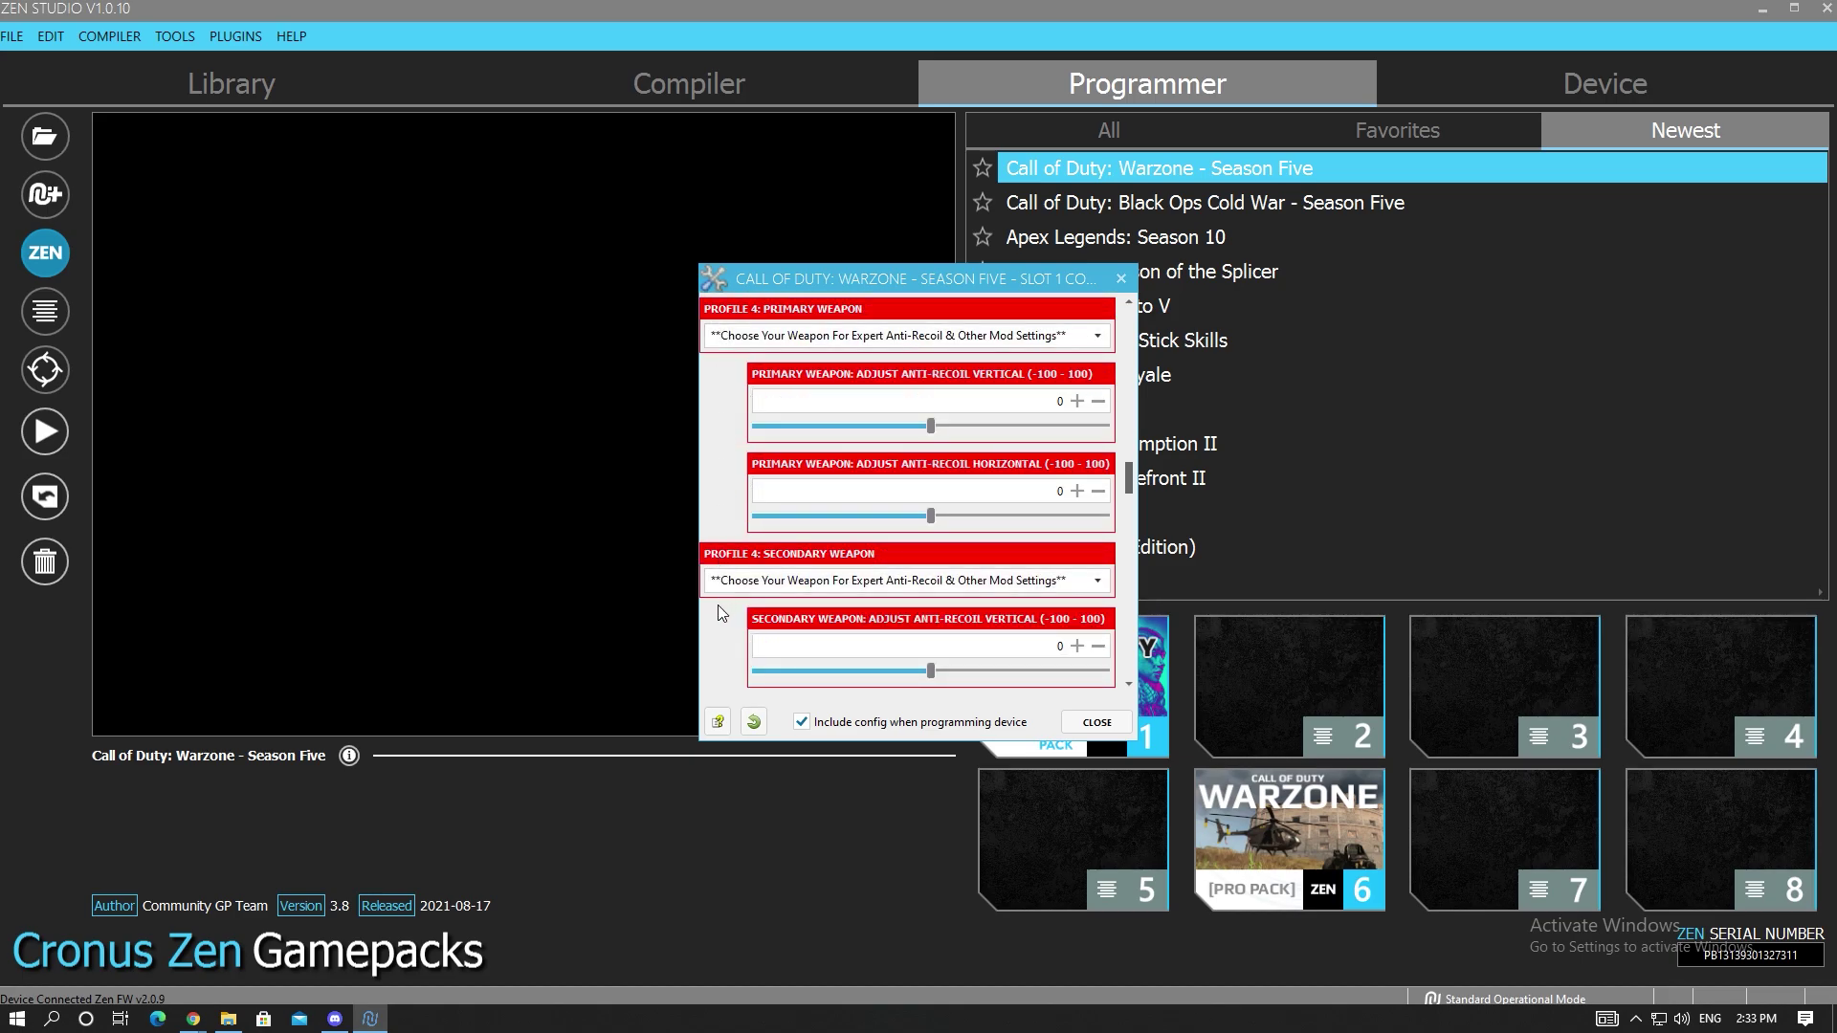
scroll(720, 561, "down", 10)
scroll(718, 555, "down", 6)
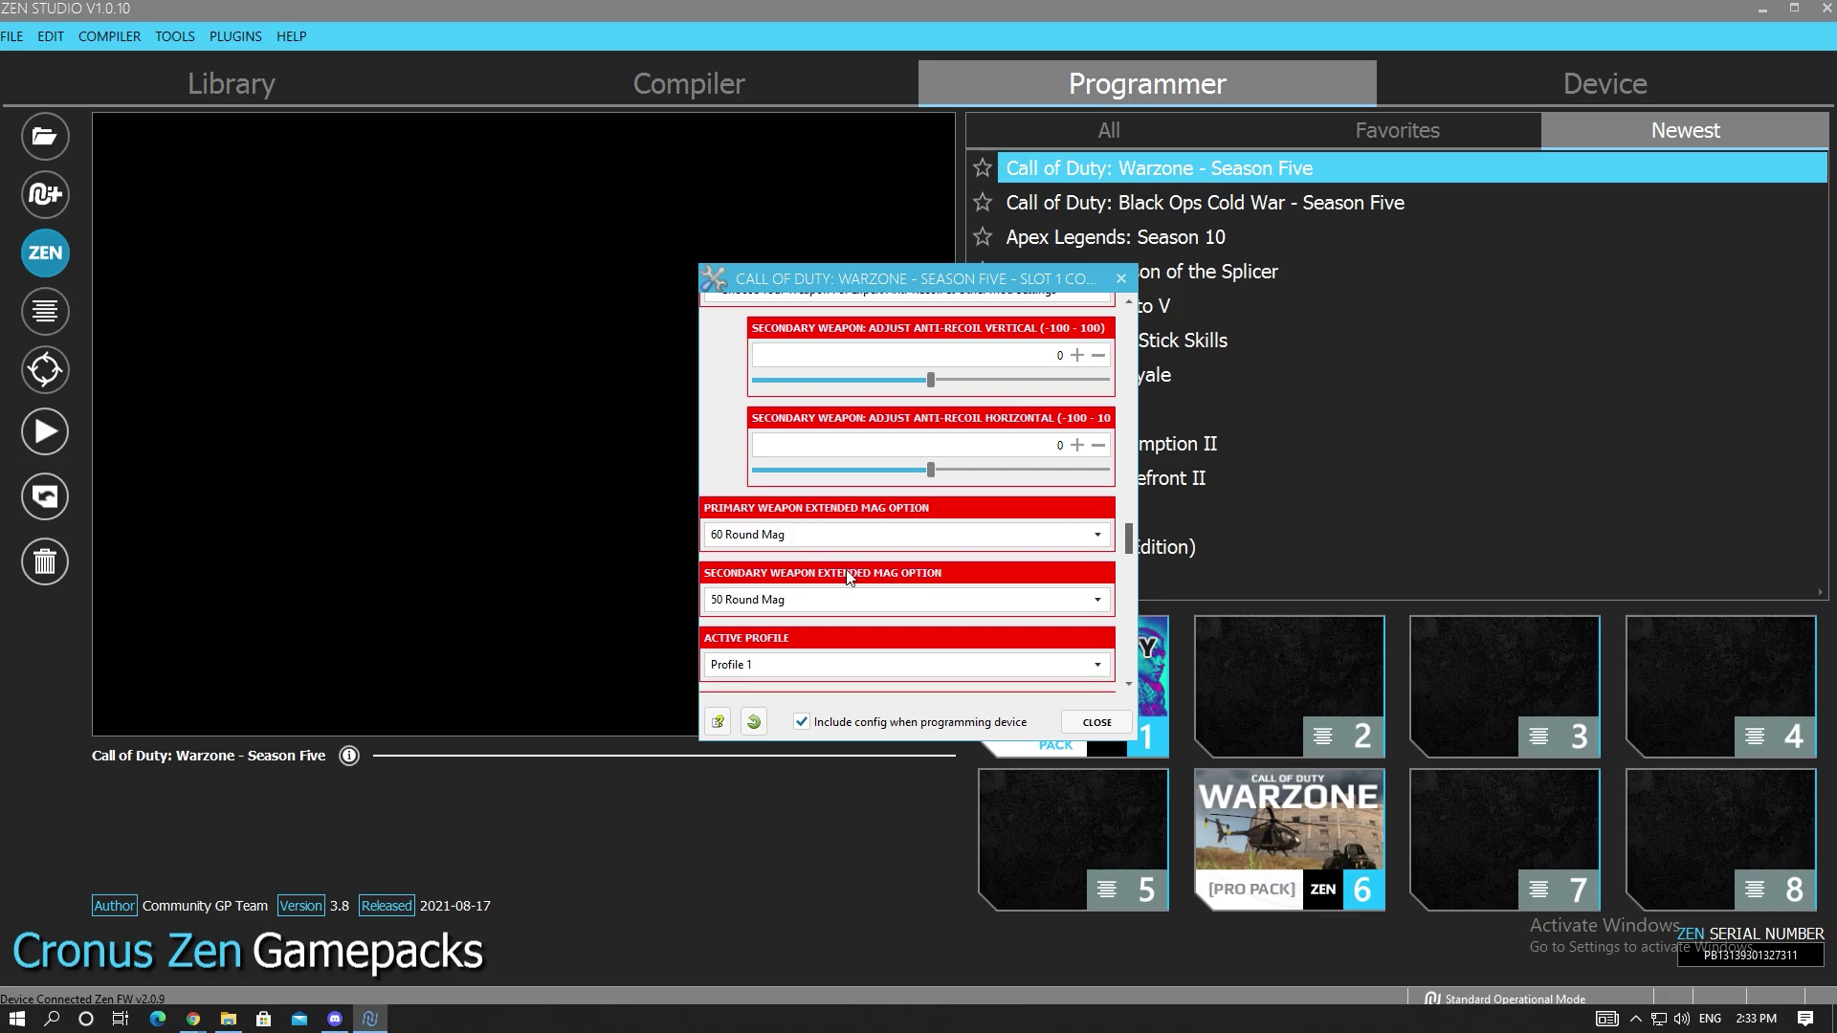
left_click(773, 536)
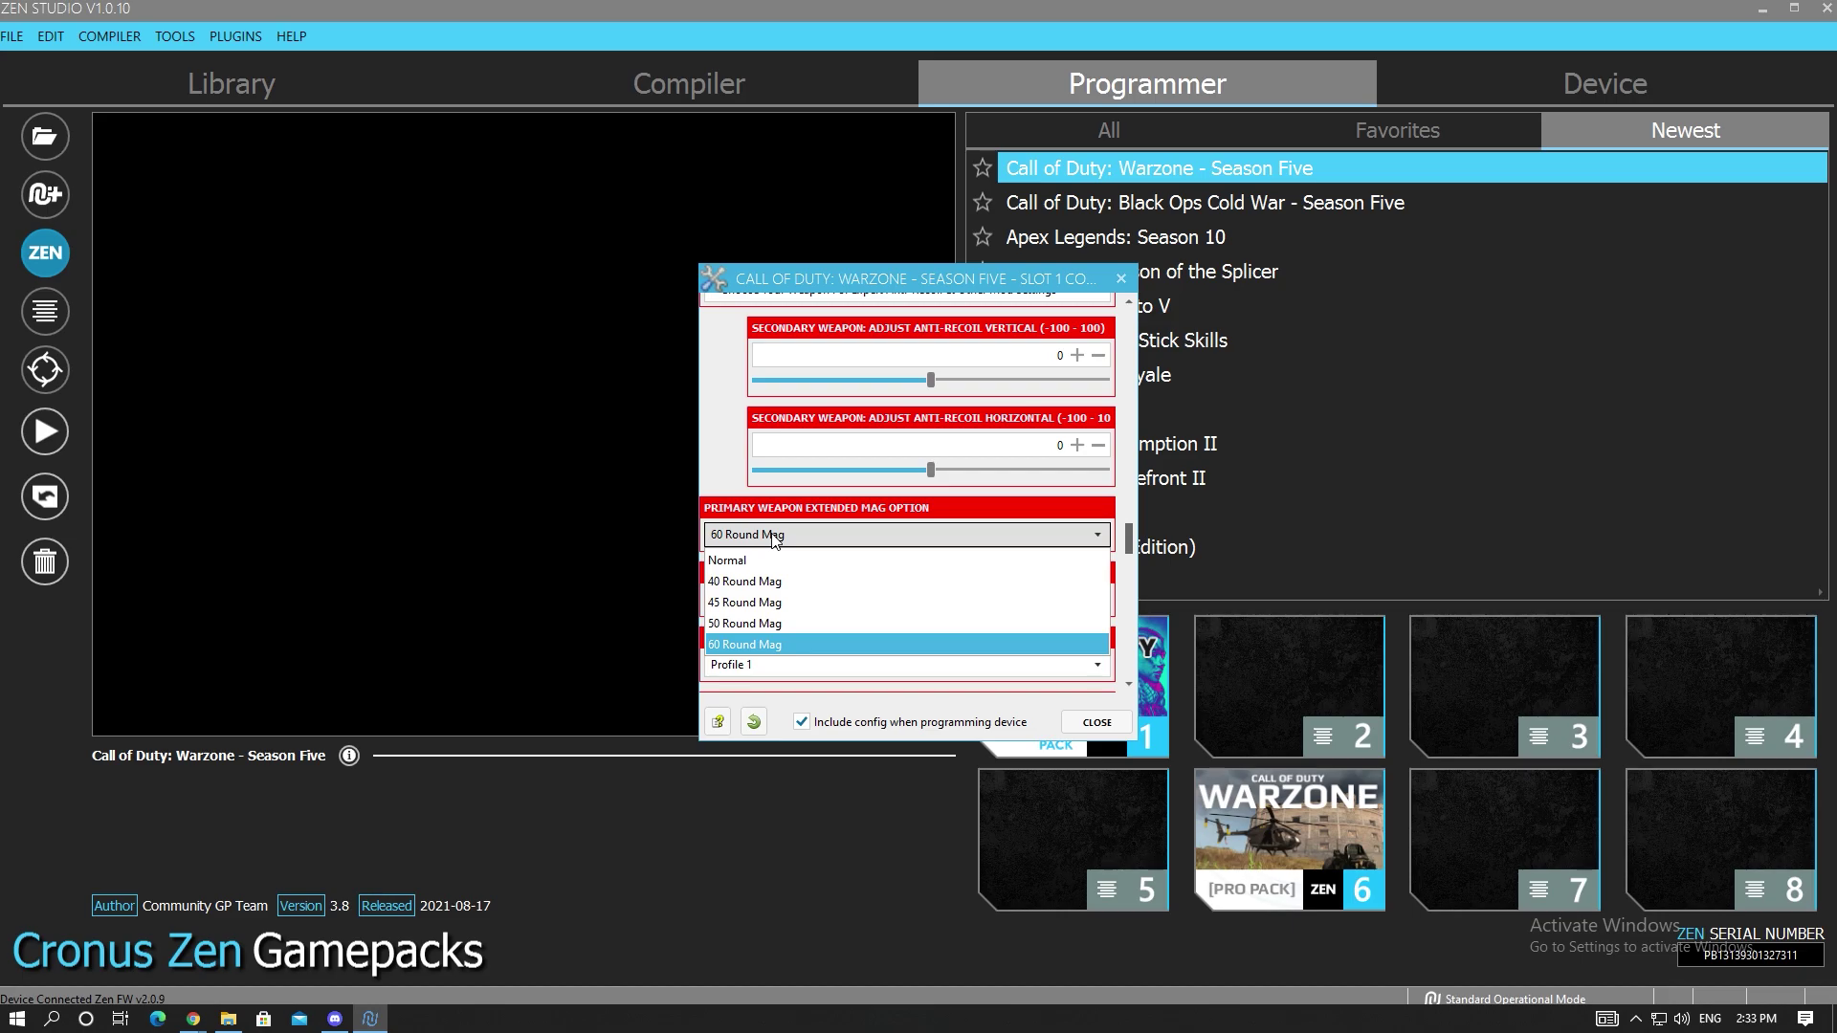
left_click(773, 535)
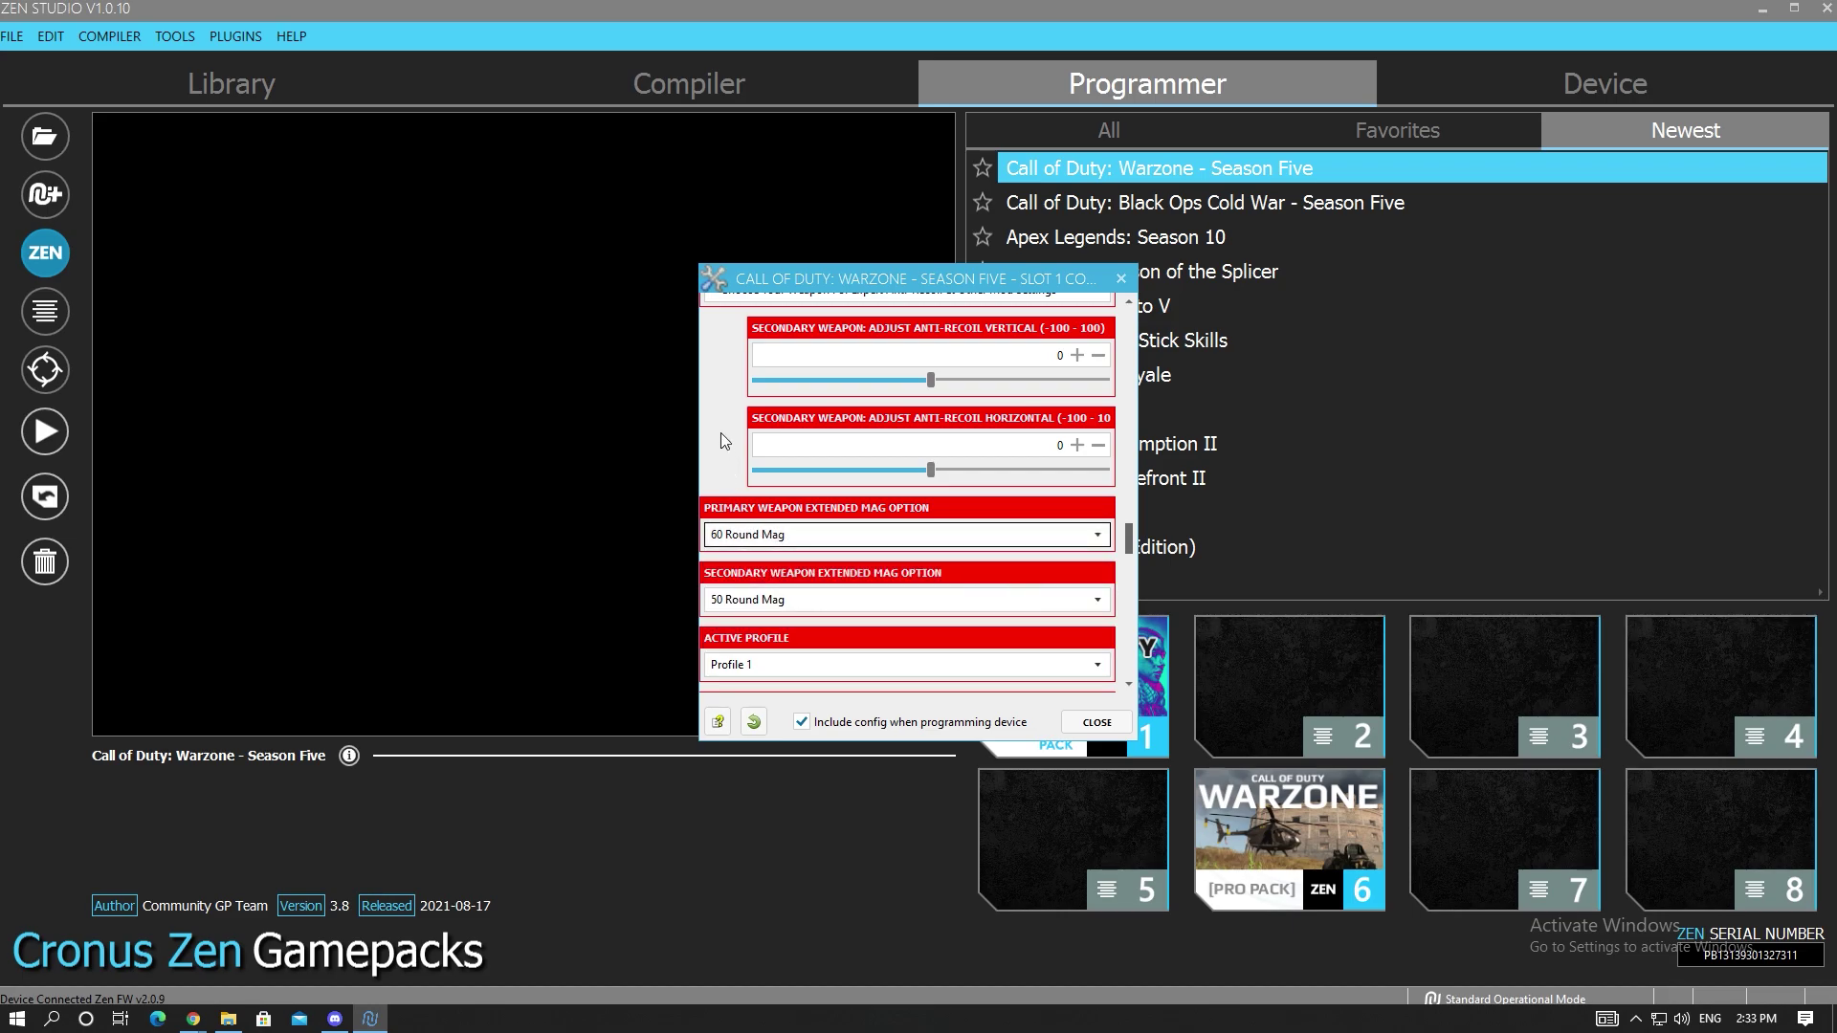
left_click(770, 536)
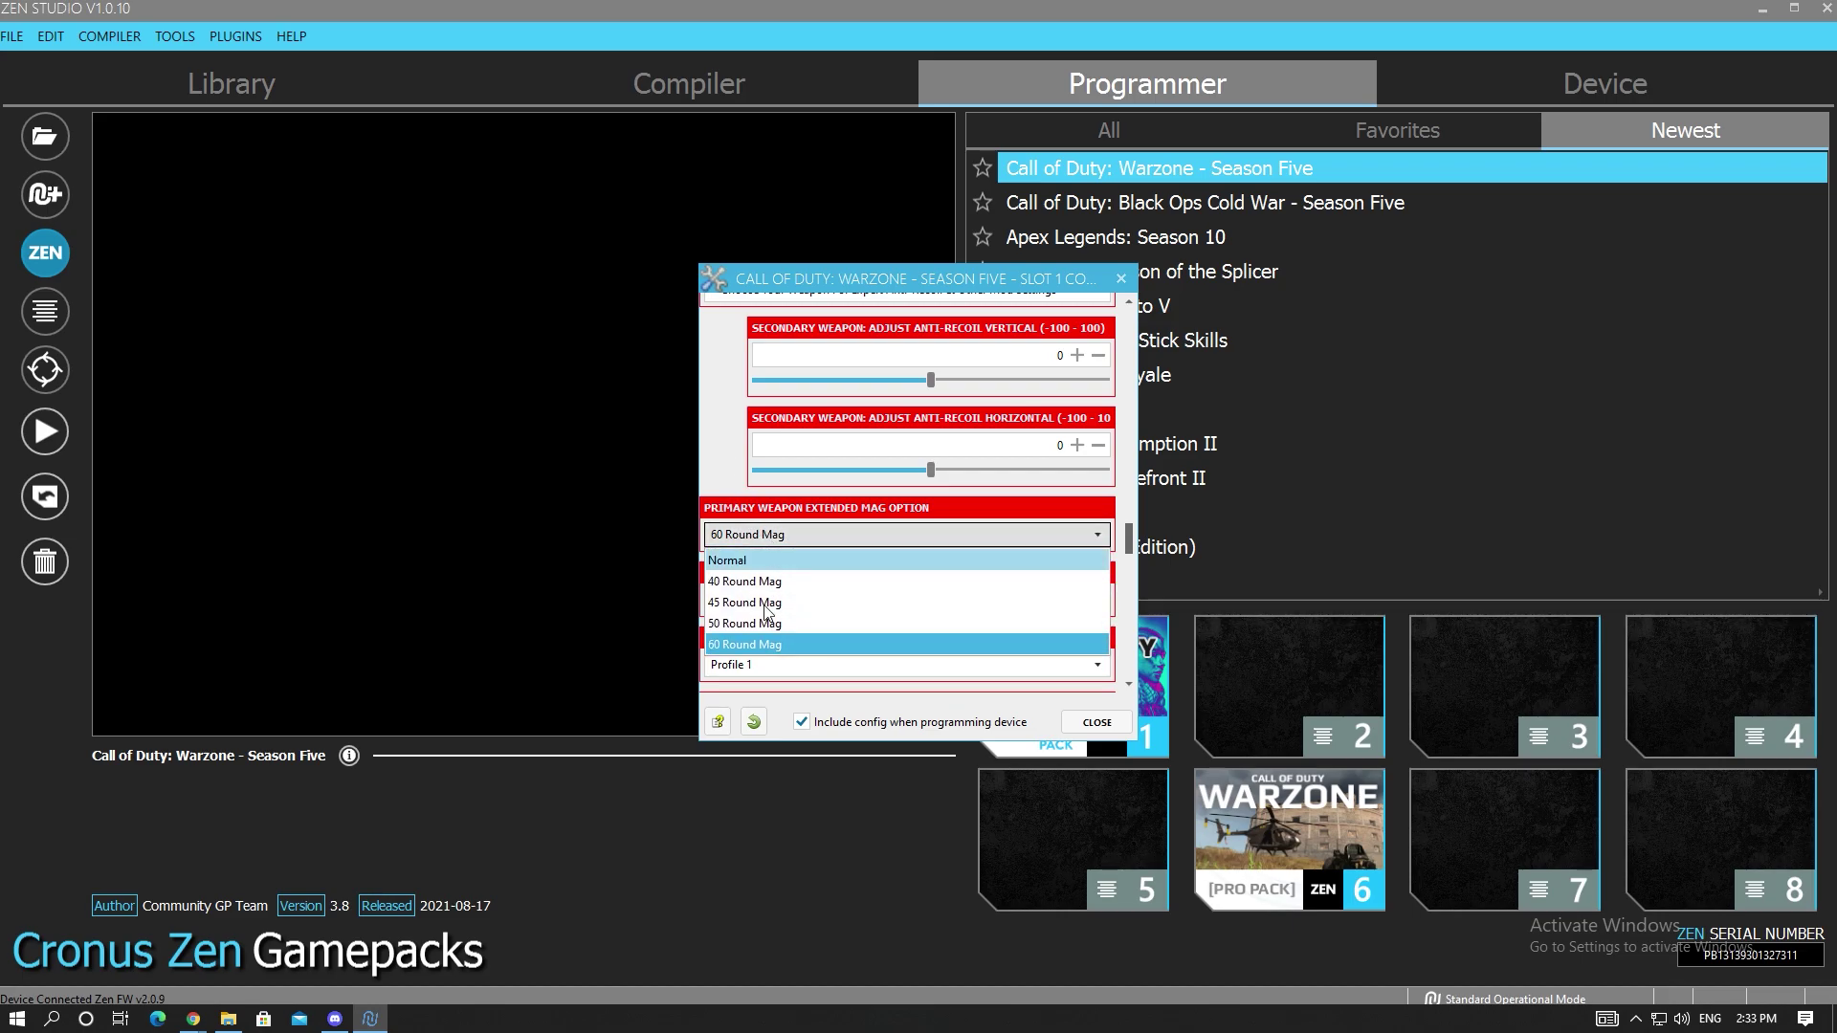
left_click(768, 538)
left_click(767, 538)
left_click(768, 541)
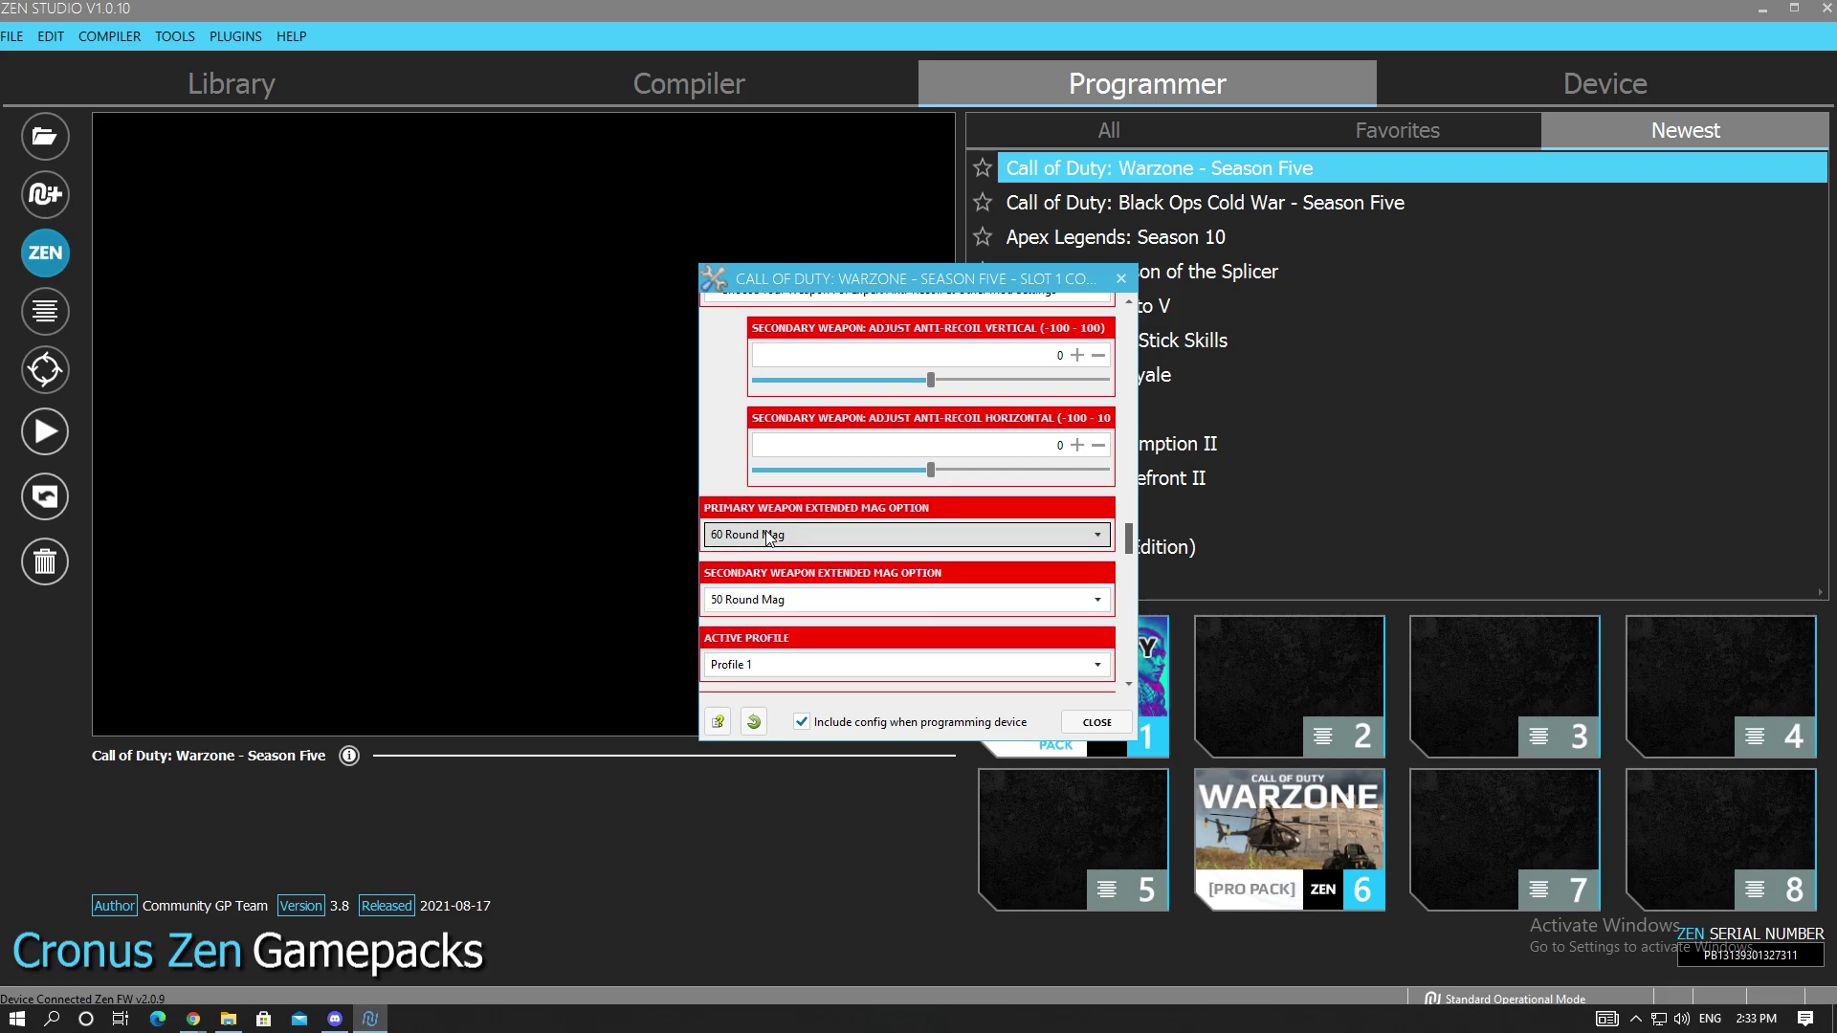
Check the magazine sizes offered for the secondary weapon's extended mag option
left_click(819, 601)
left_click(759, 605)
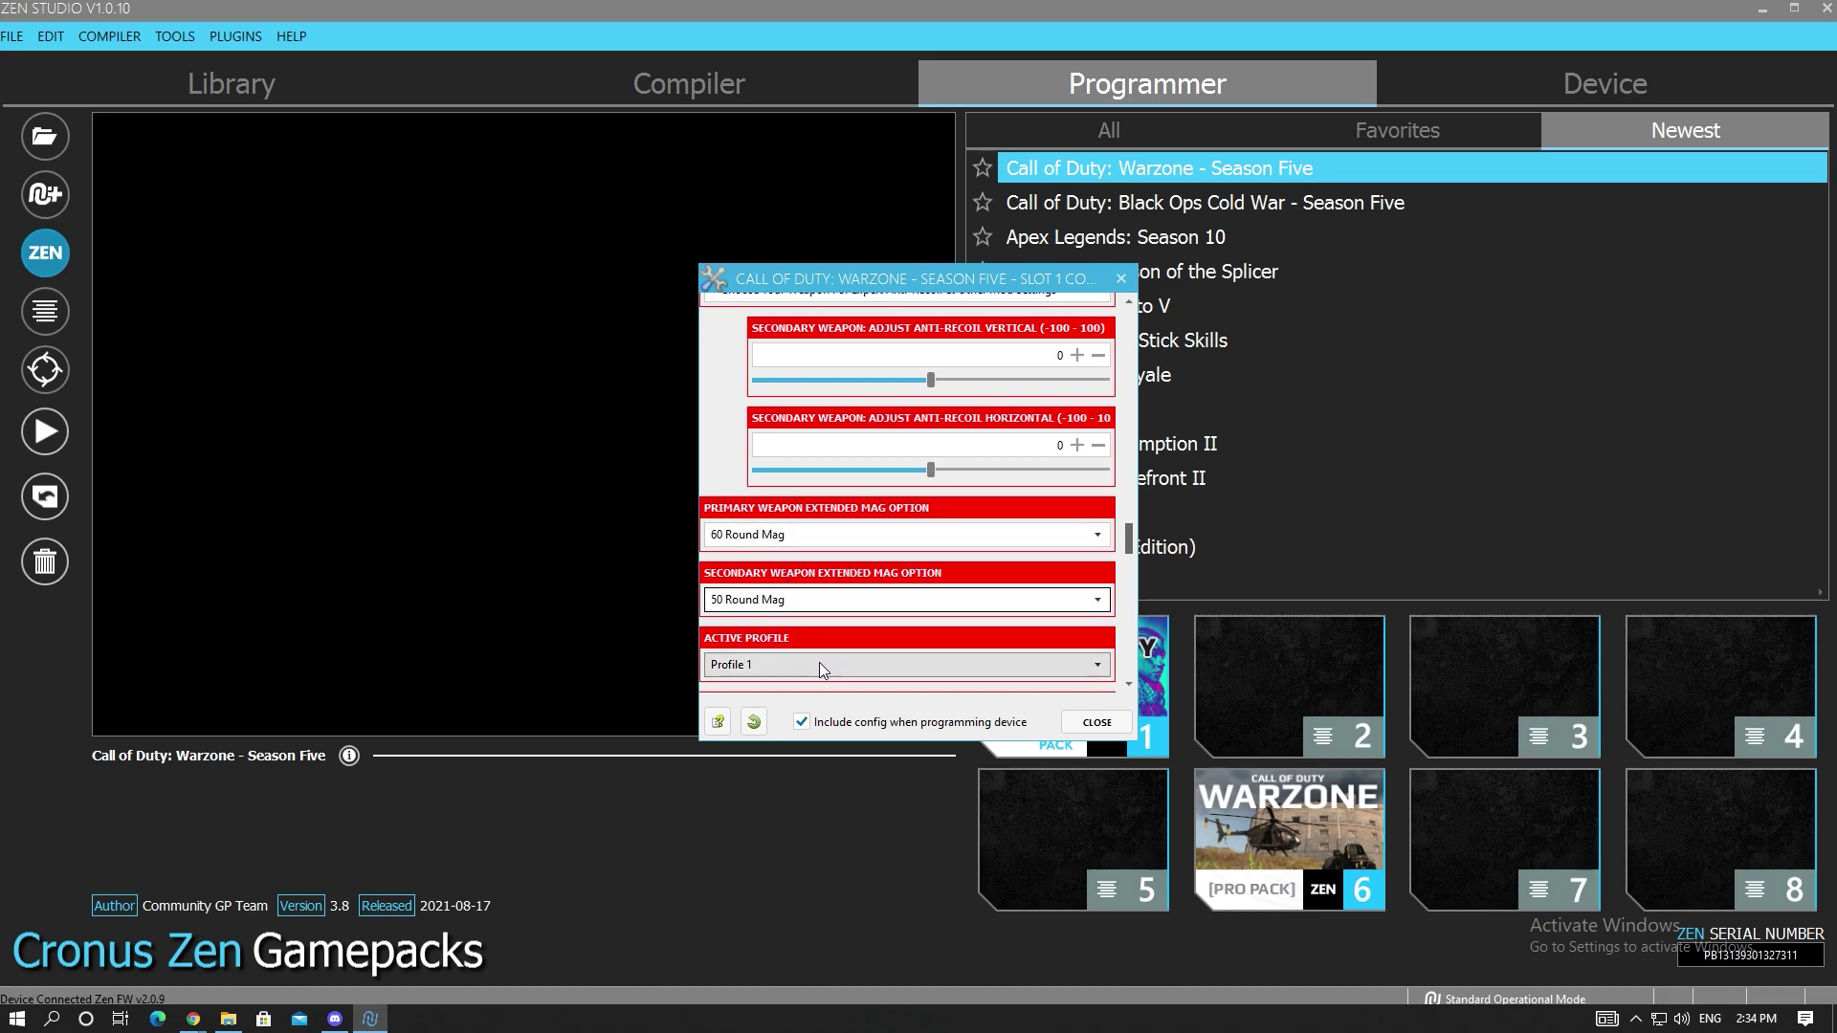
scroll(872, 640, "down", 1)
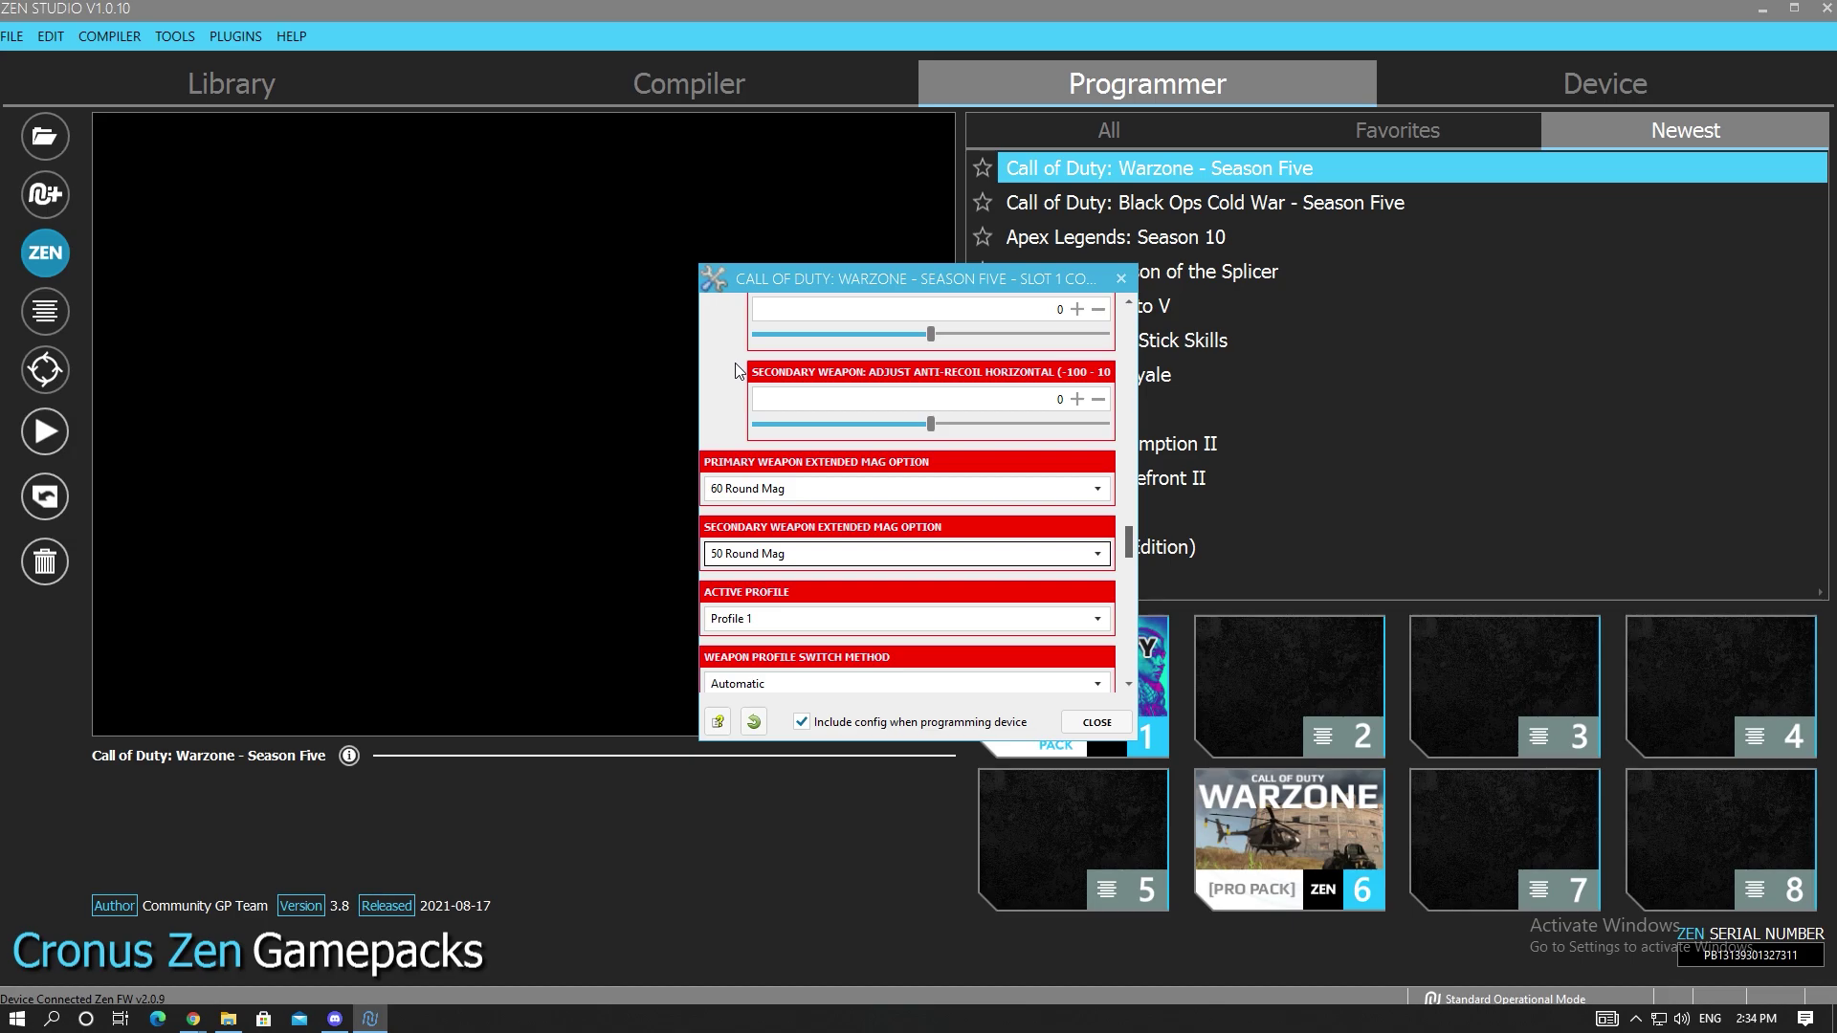
scroll(729, 349, "down", 1)
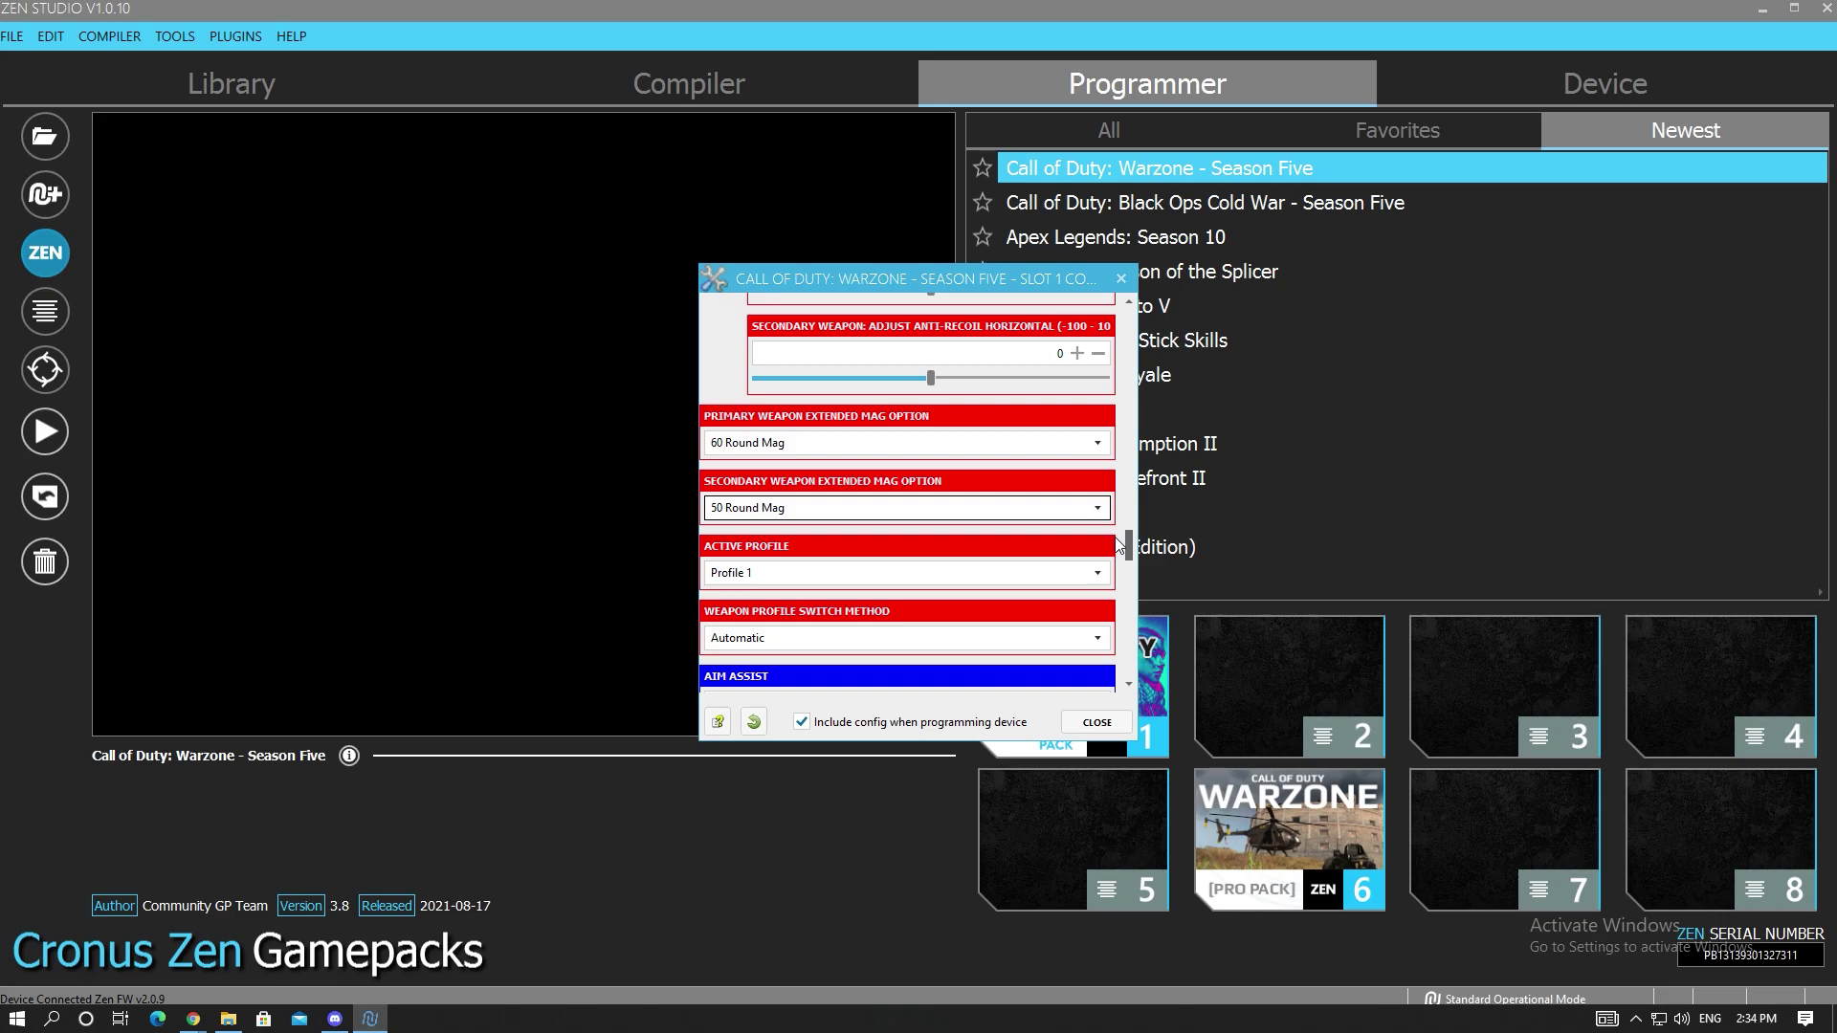
Switch the active profile to Profile 2 and return it to Profile 1
left_click(1077, 566)
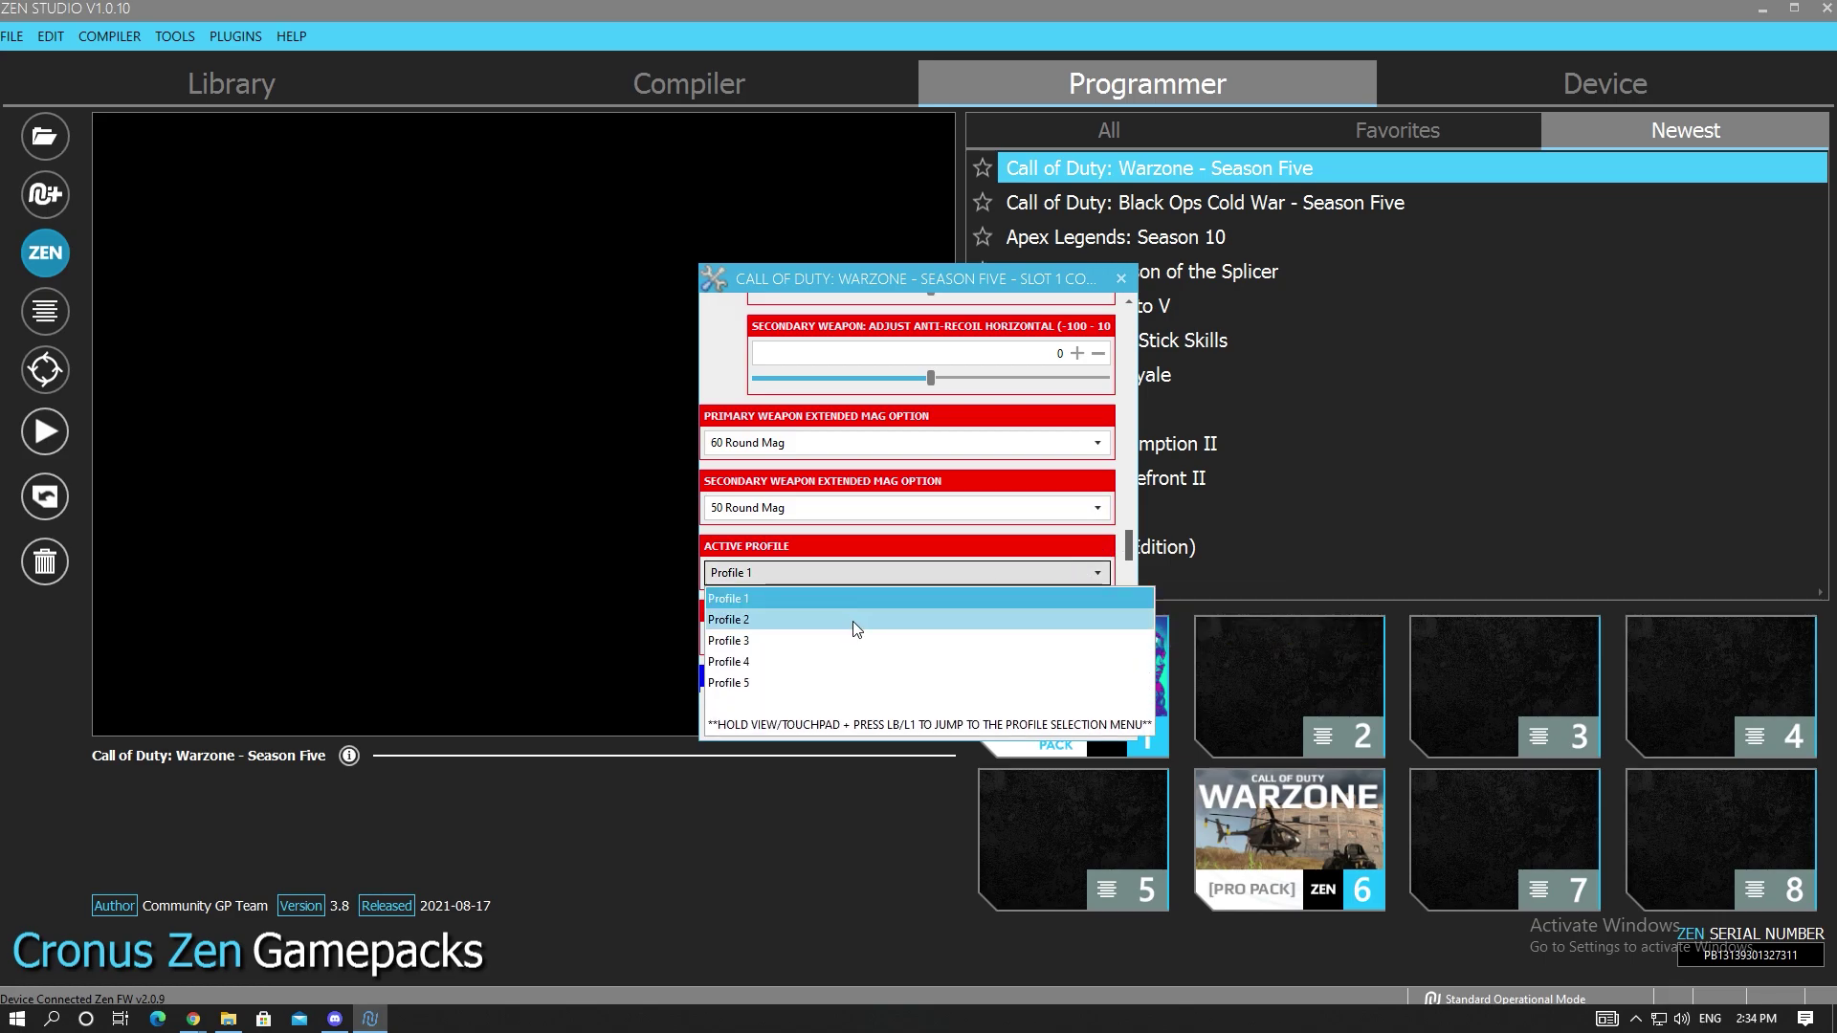
left_click(859, 620)
left_click(1071, 578)
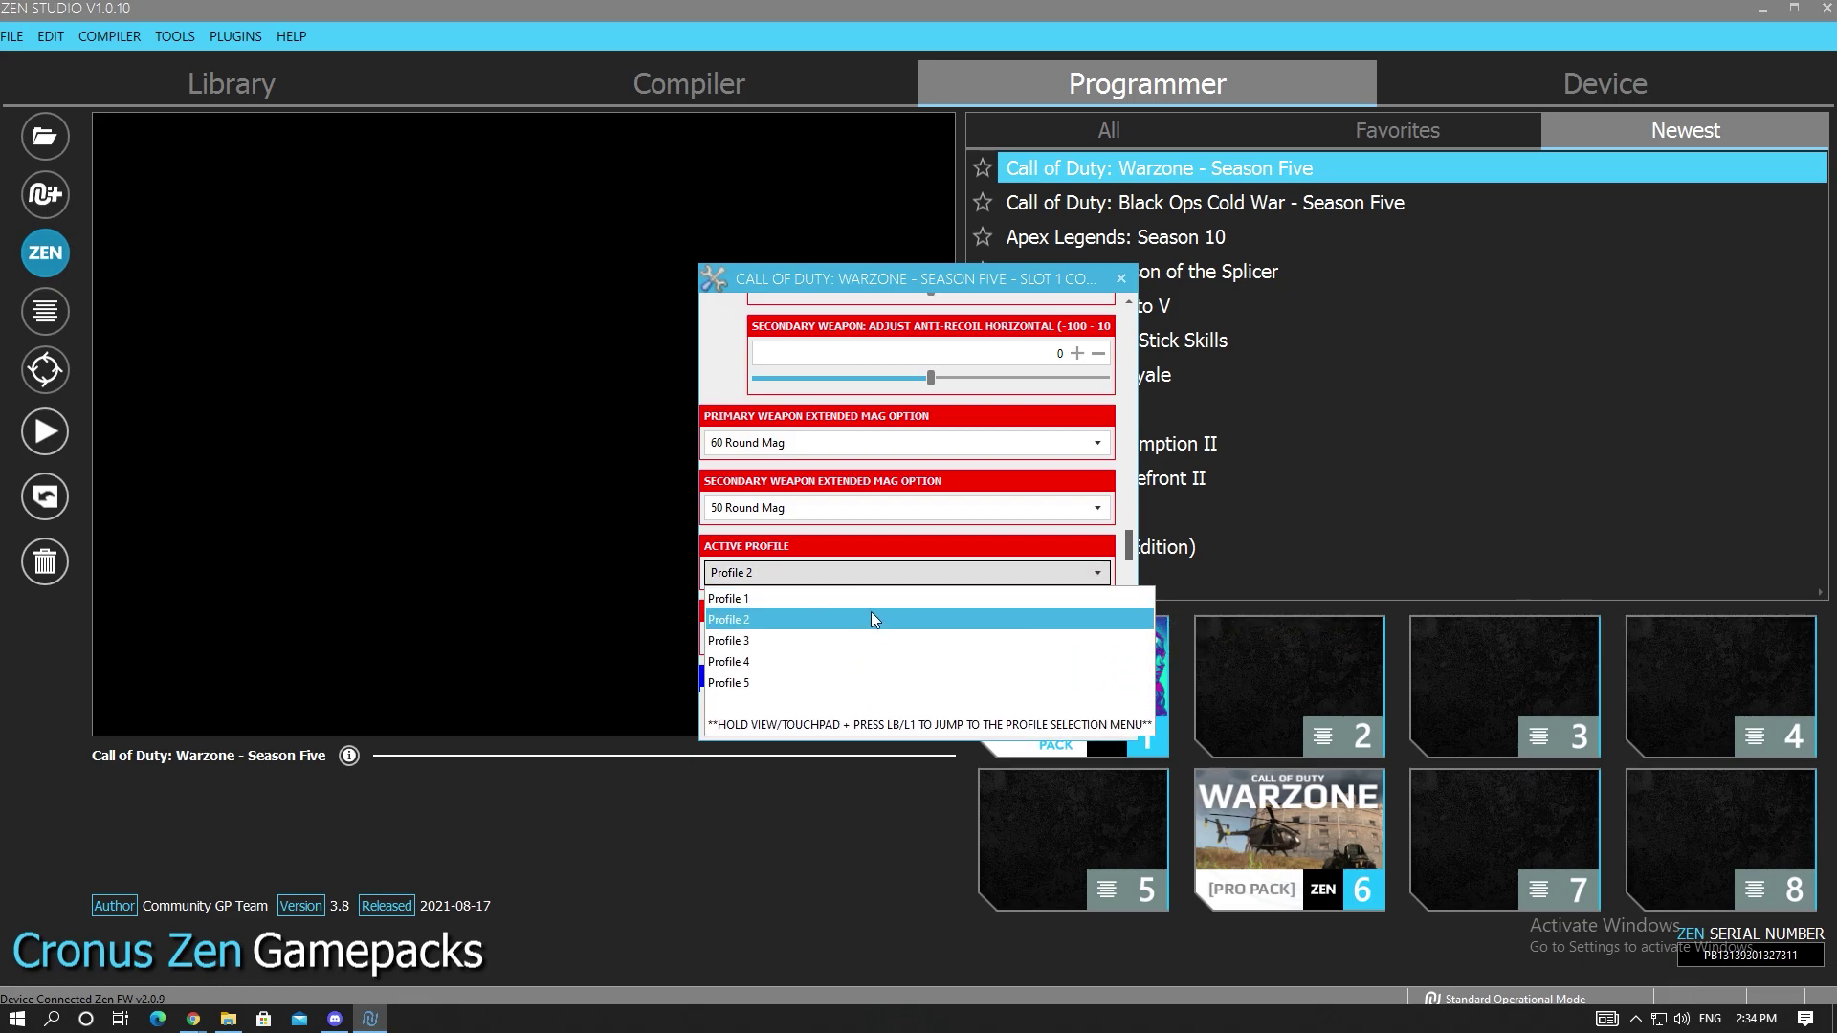
left_click(864, 600)
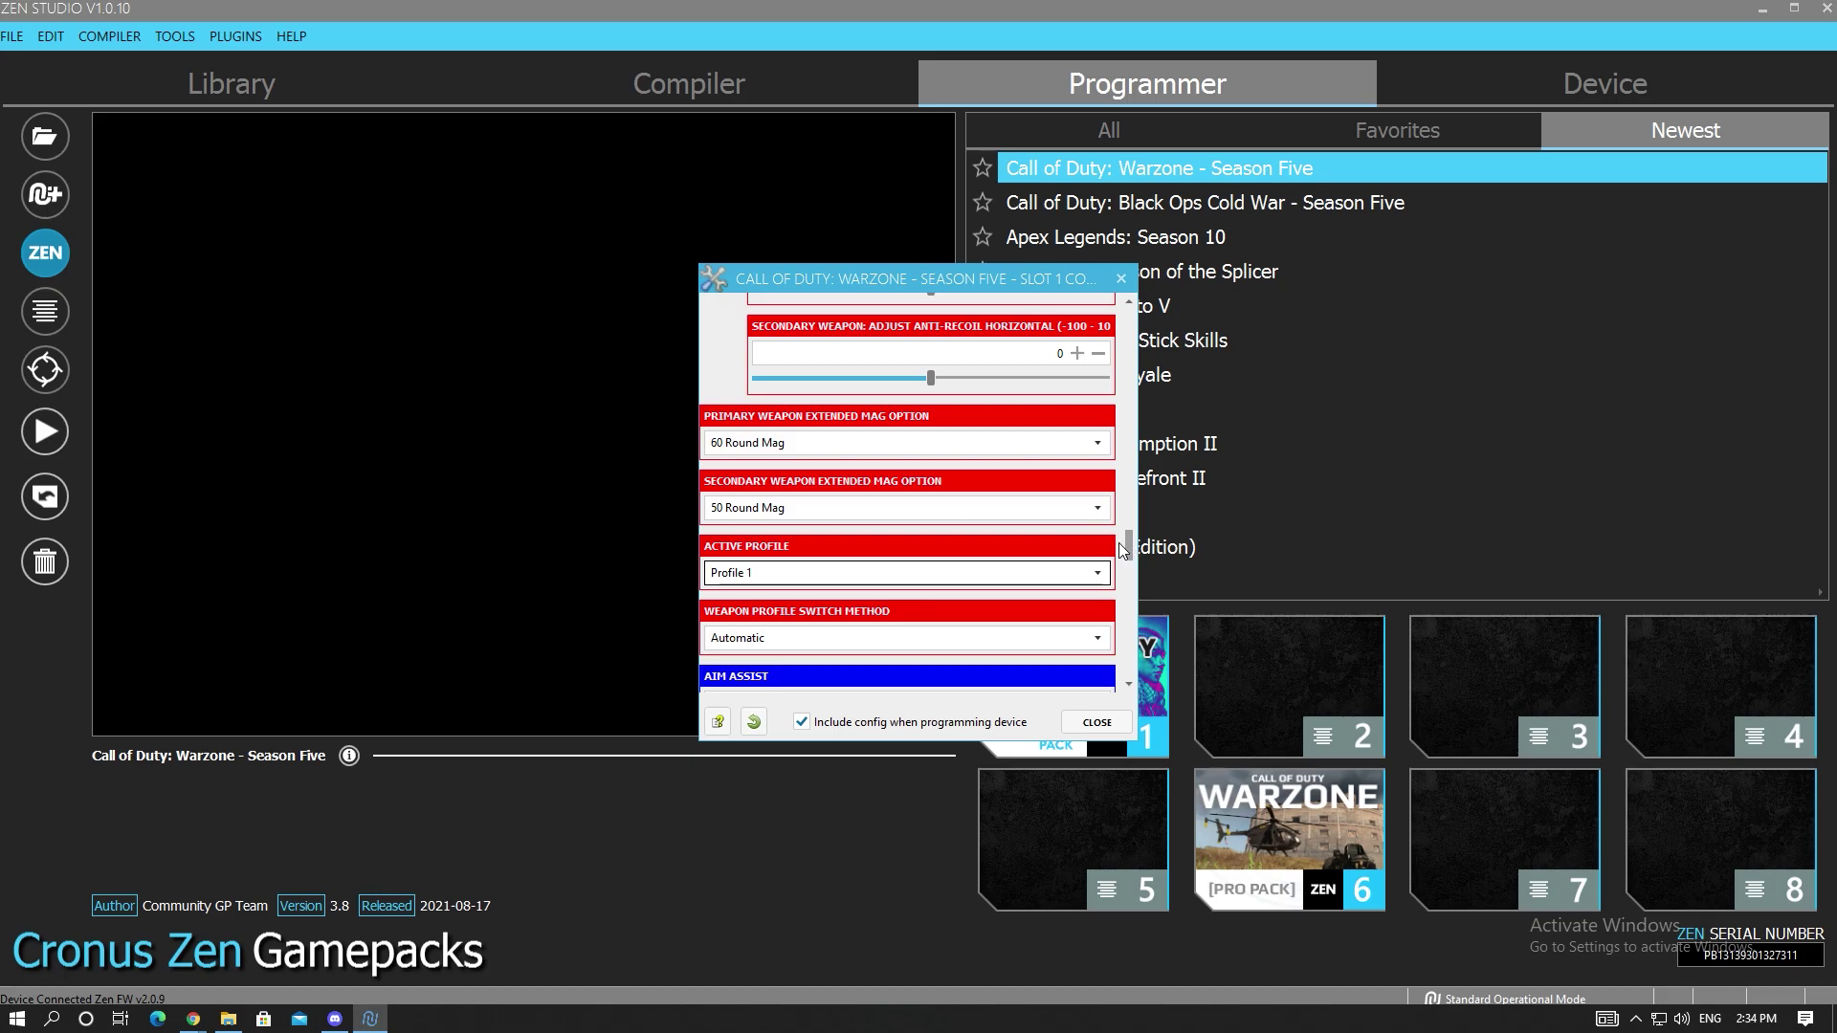
Set the aim assist ADS strength to 8
scroll(1021, 549, "down", 1)
scroll(827, 551, "down", 1)
mouse_move(765, 544)
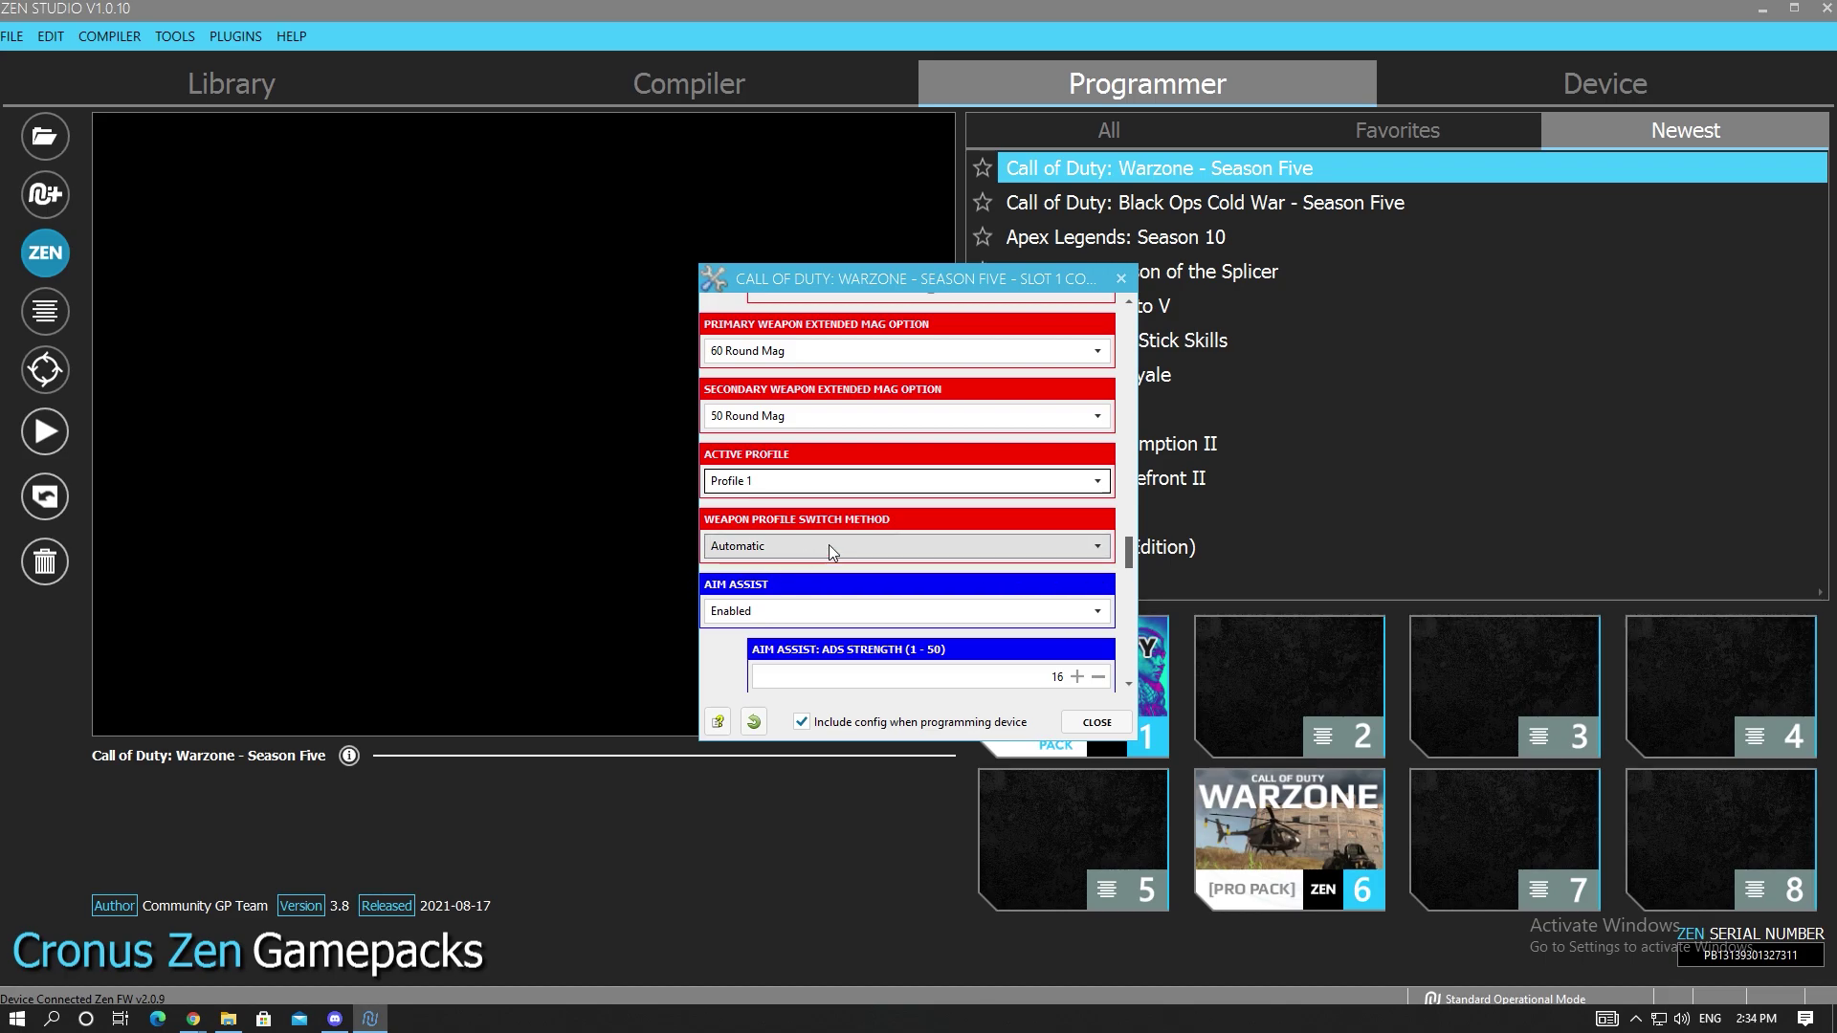
scroll(716, 668, "down", 5)
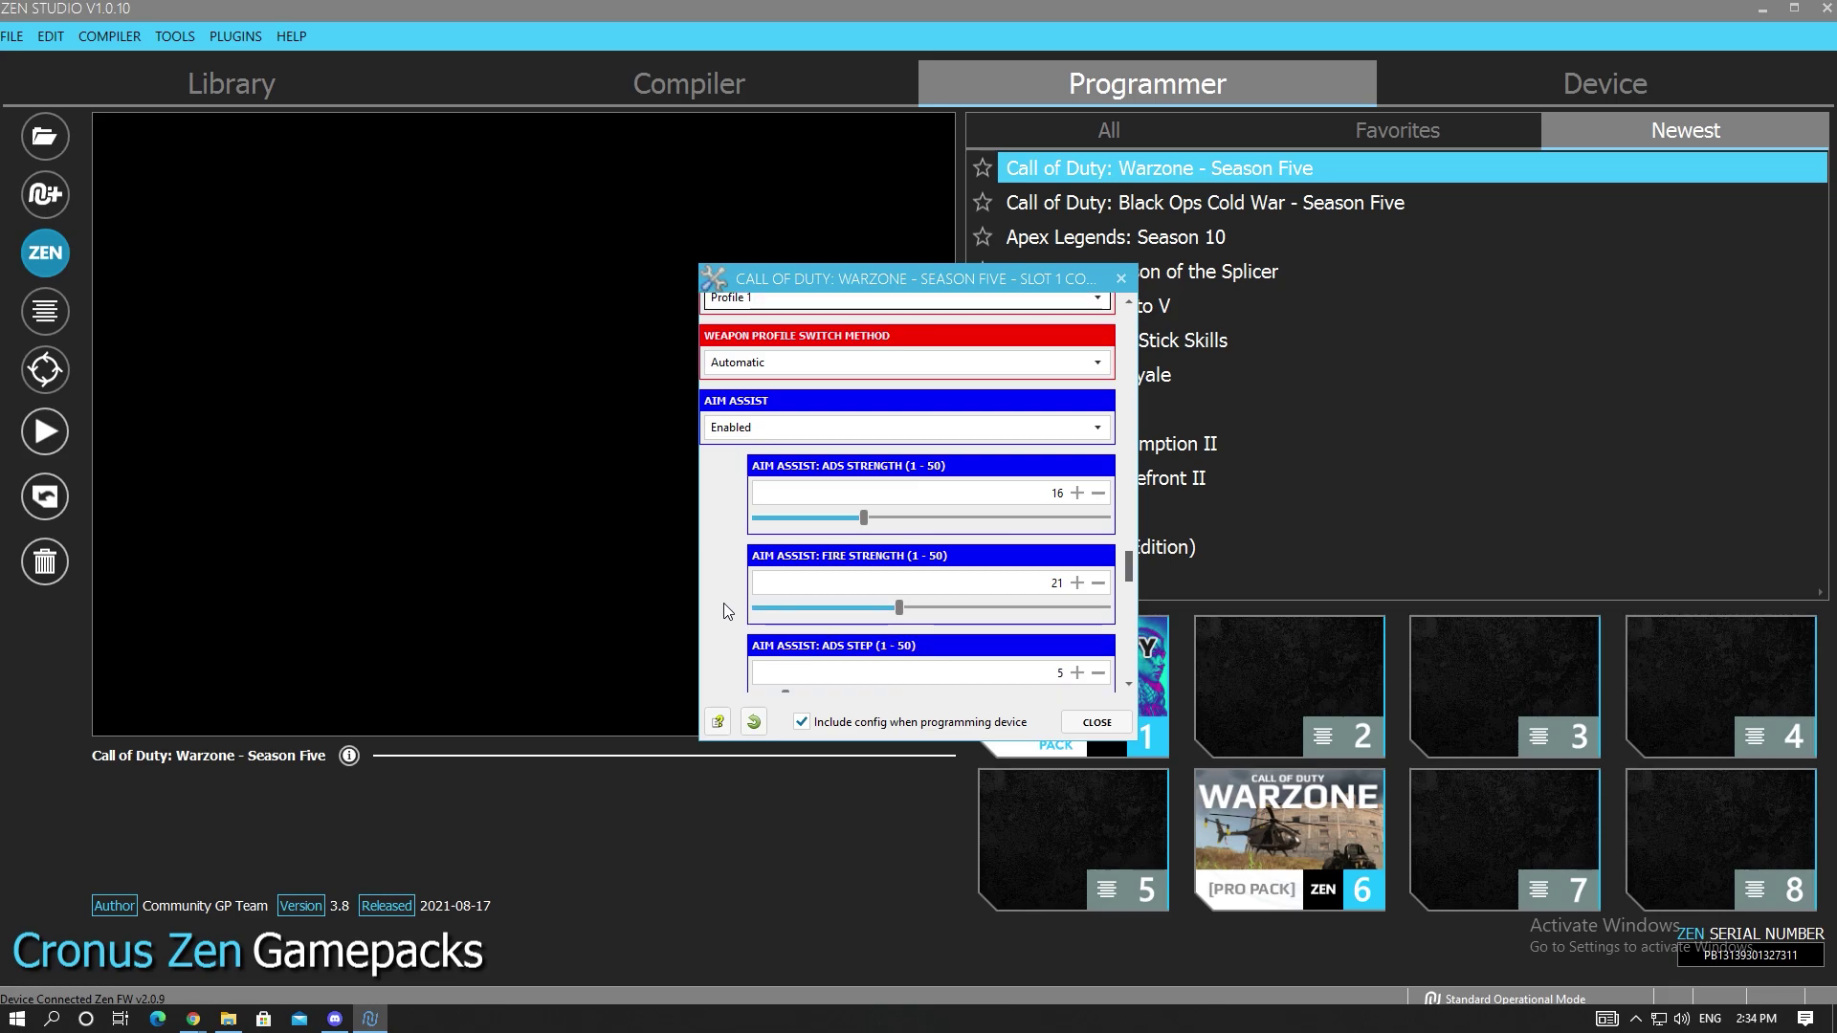
scroll(725, 580, "down", 1)
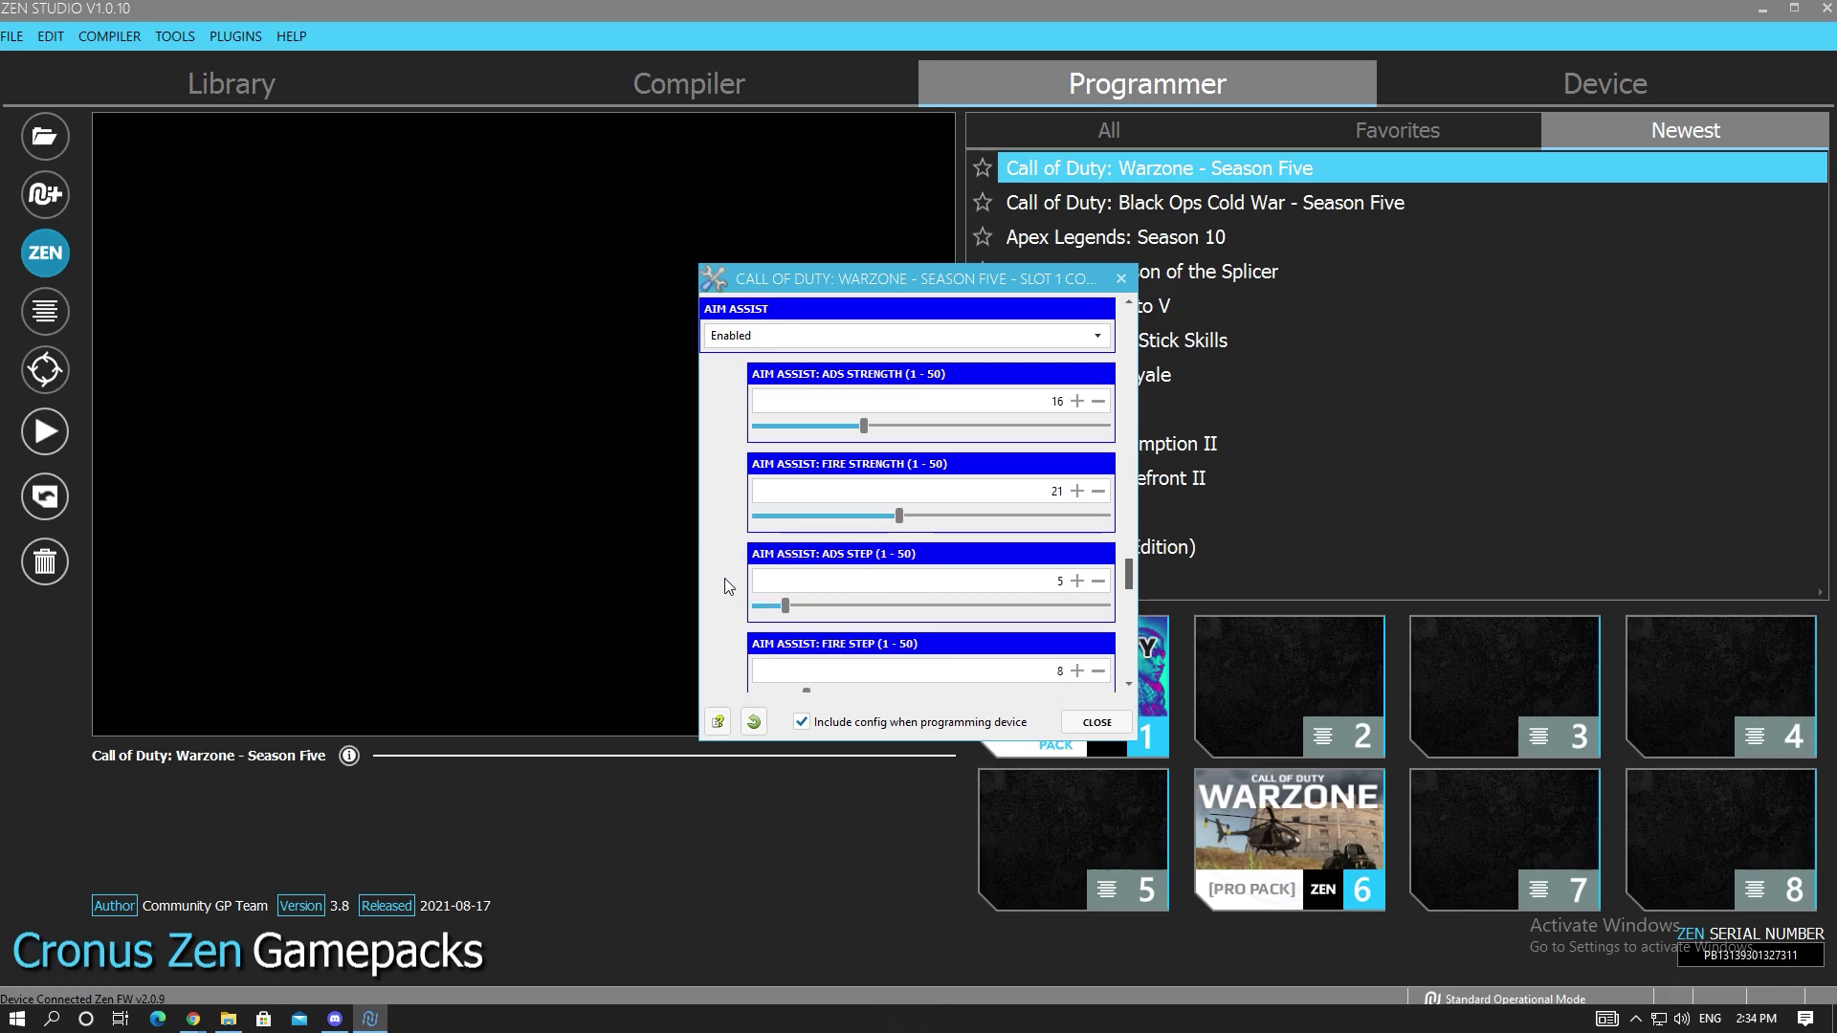
scroll(725, 578, "down", 1)
scroll(725, 578, "up", 1)
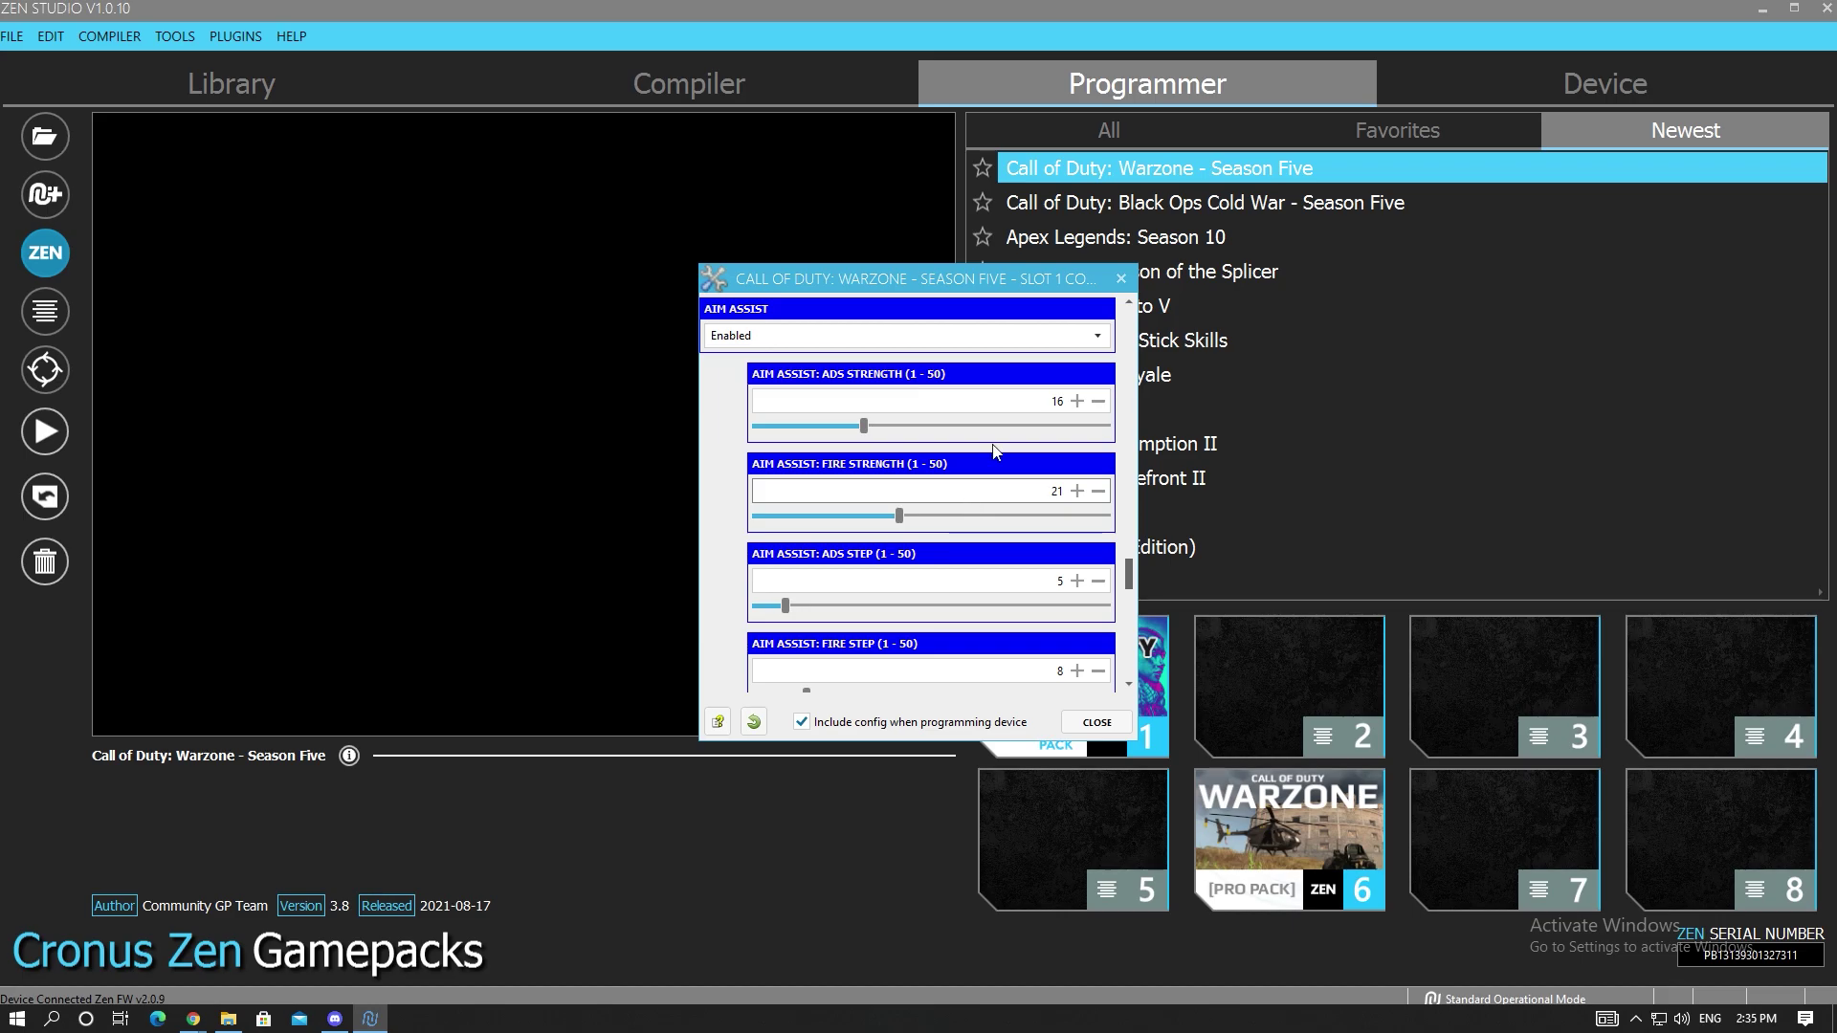
left_click(1098, 403)
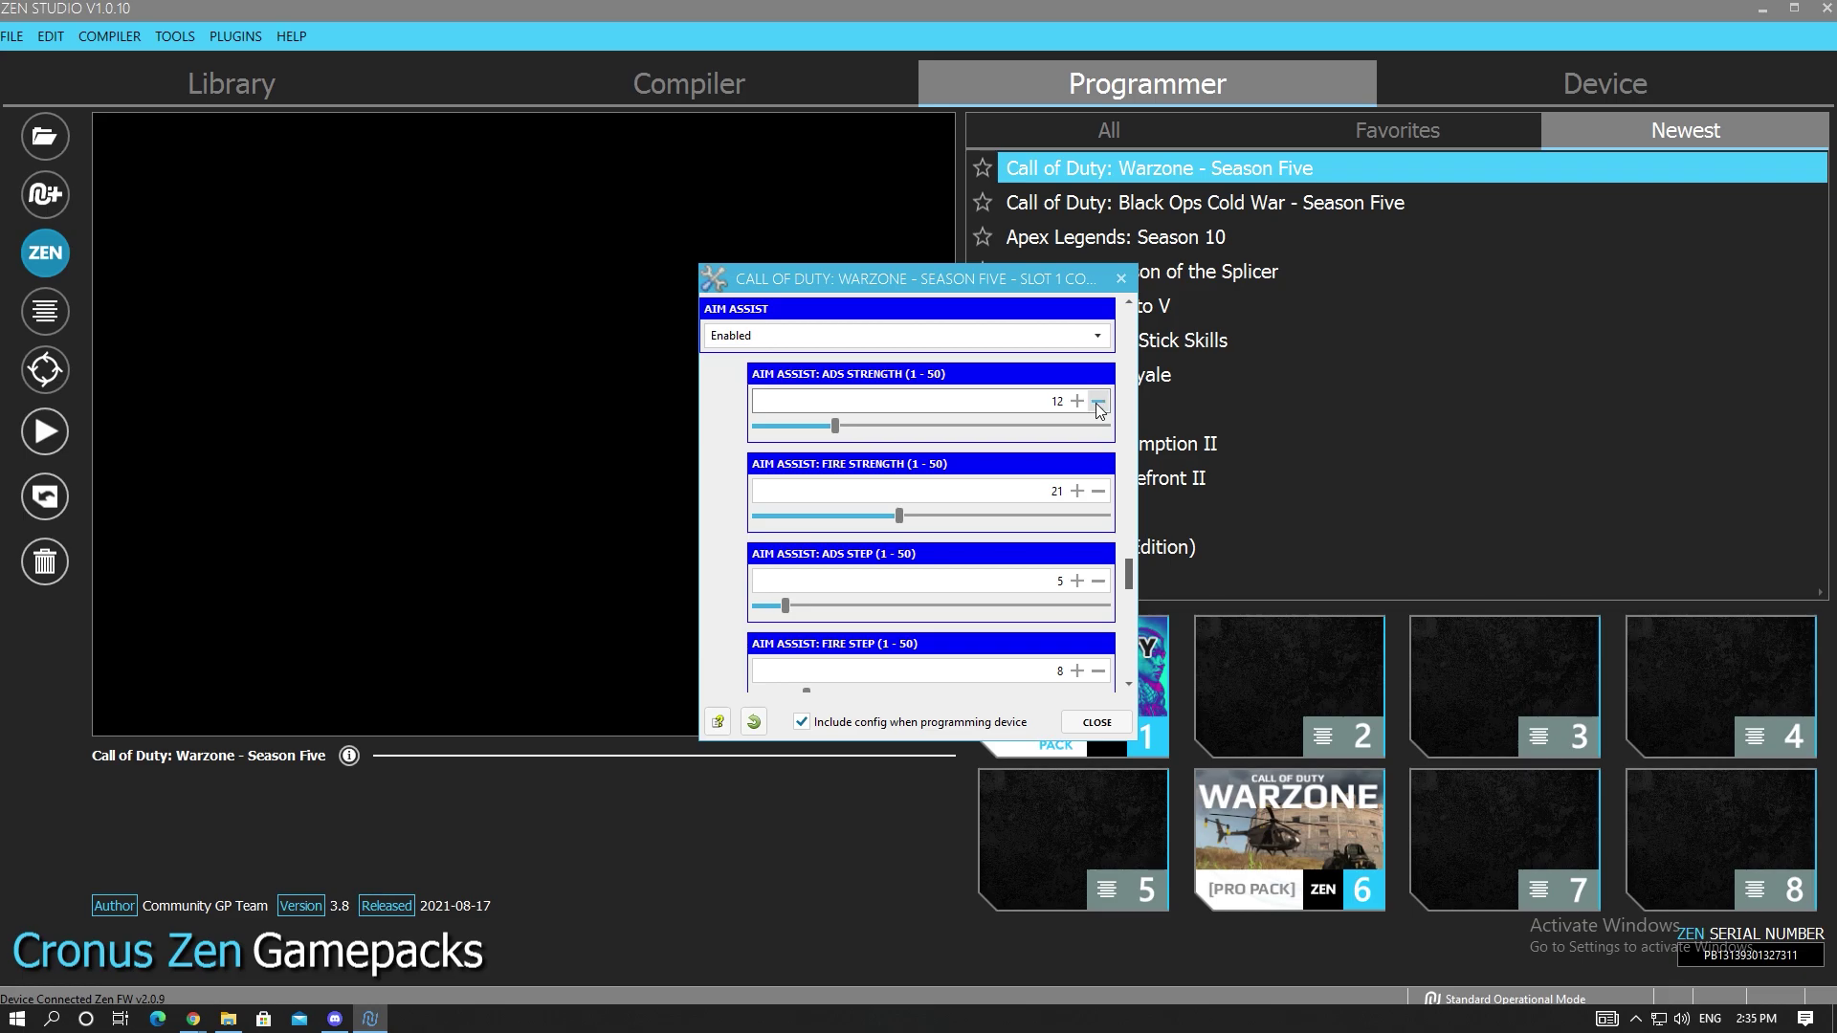
left_click(1097, 403)
left_click(1098, 403)
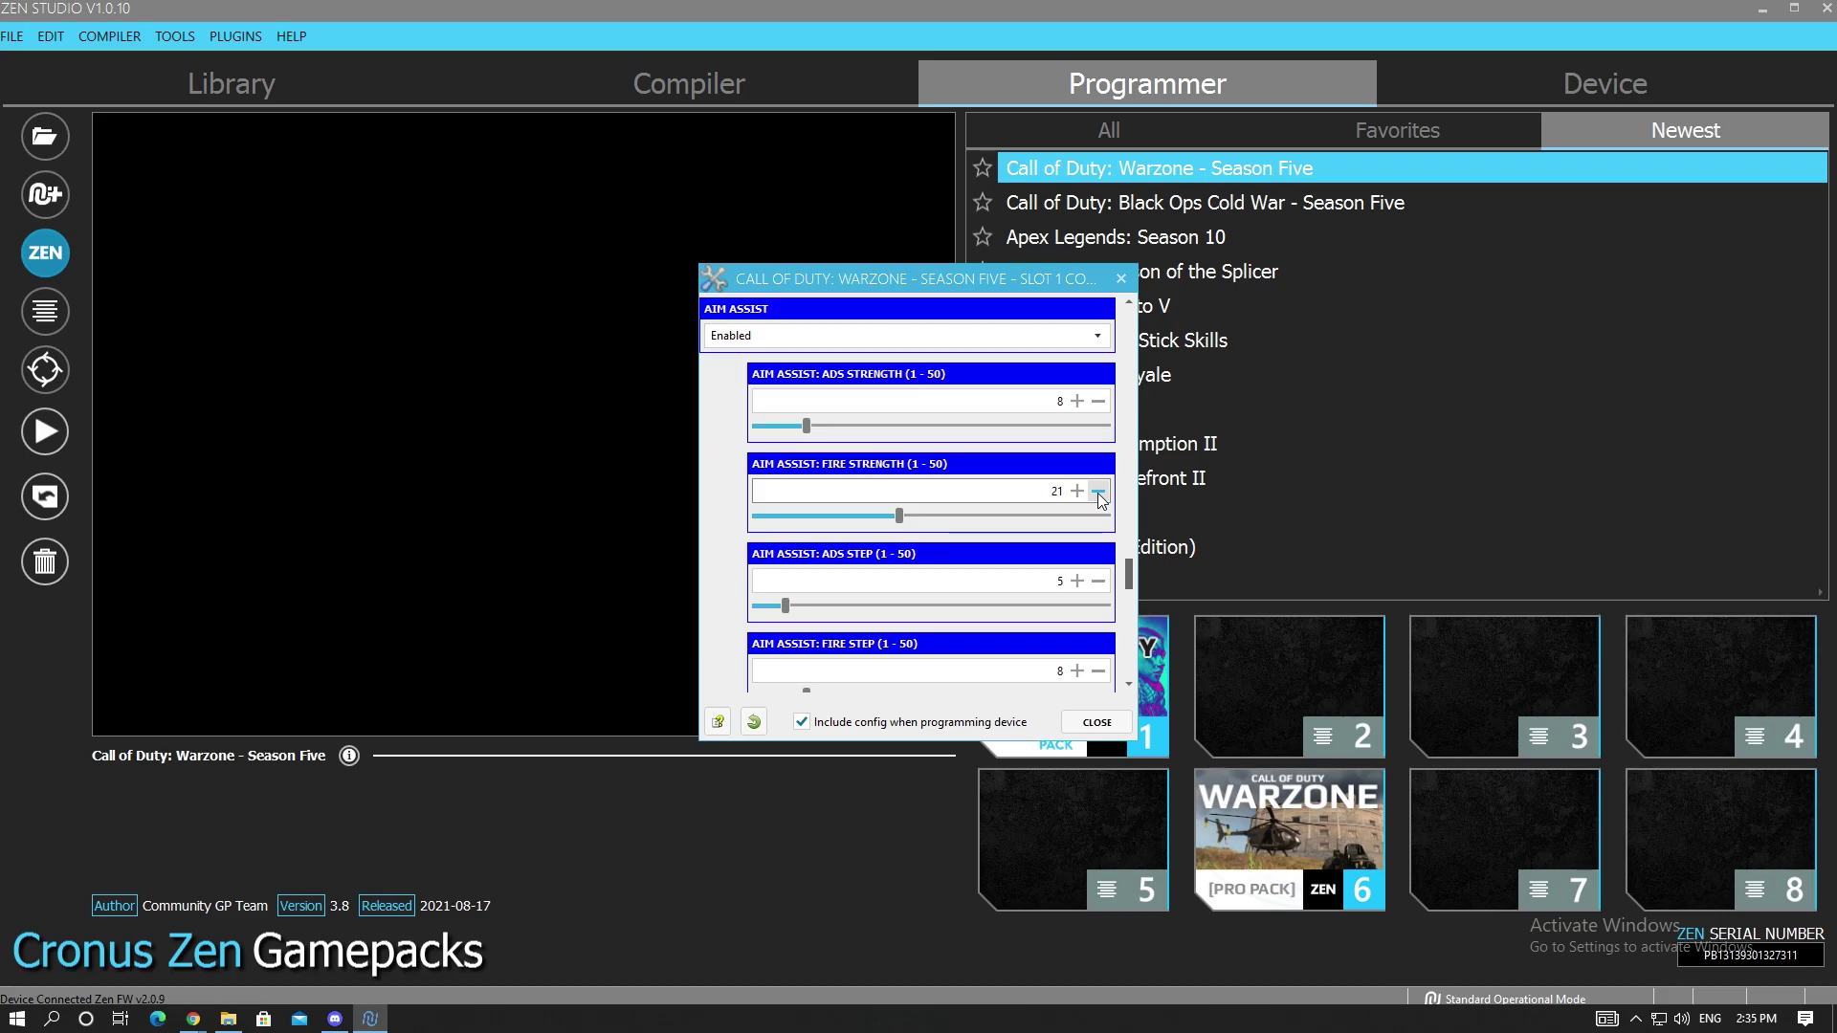
Lower the aim assist fire strength to 17
left_click(1099, 492)
left_click(1098, 492)
left_click(1099, 492)
left_click(1099, 492)
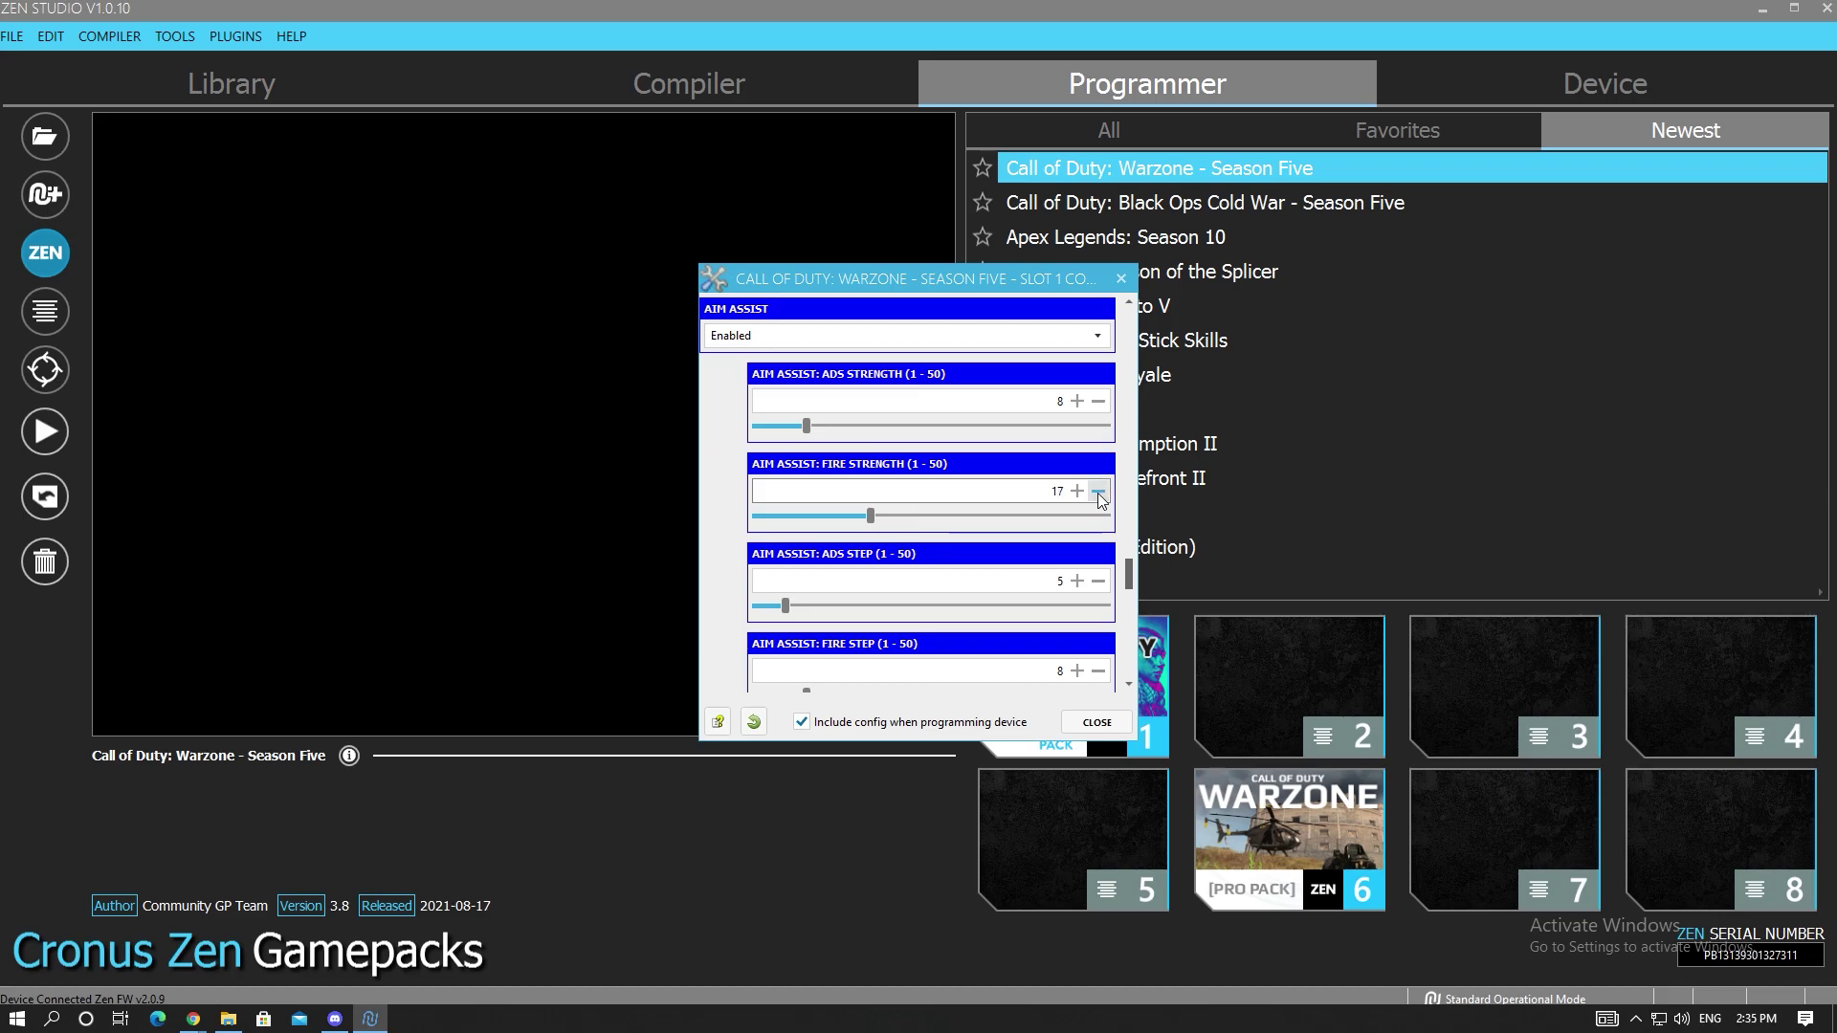
Raise the aim assist ADS step to 8
left_click(1078, 581)
left_click(1078, 581)
left_click(1078, 581)
Raise the aim assist fire step to 17
scroll(1058, 607, "down", 1)
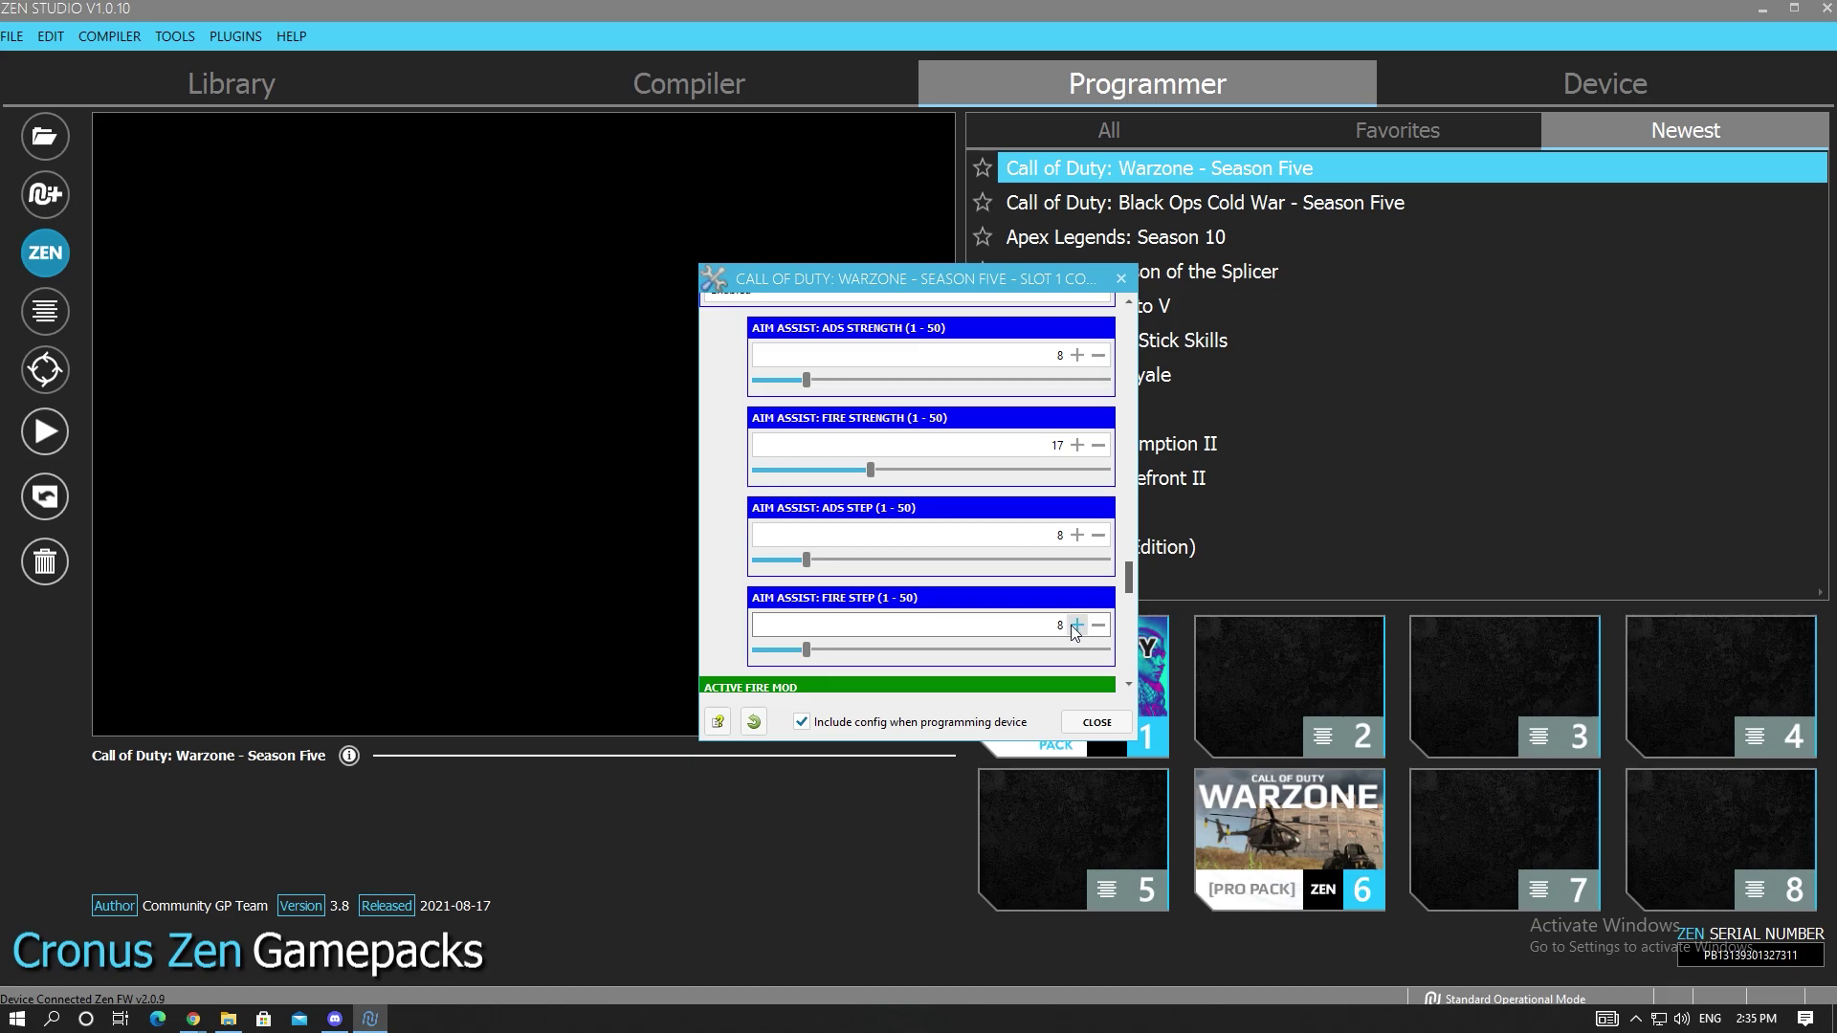
left_click(1077, 625)
left_click(1076, 625)
left_click(1076, 625)
left_click(1076, 625)
left_click(1077, 625)
left_click(1077, 625)
left_click(1077, 625)
left_click(1077, 625)
left_click(1077, 625)
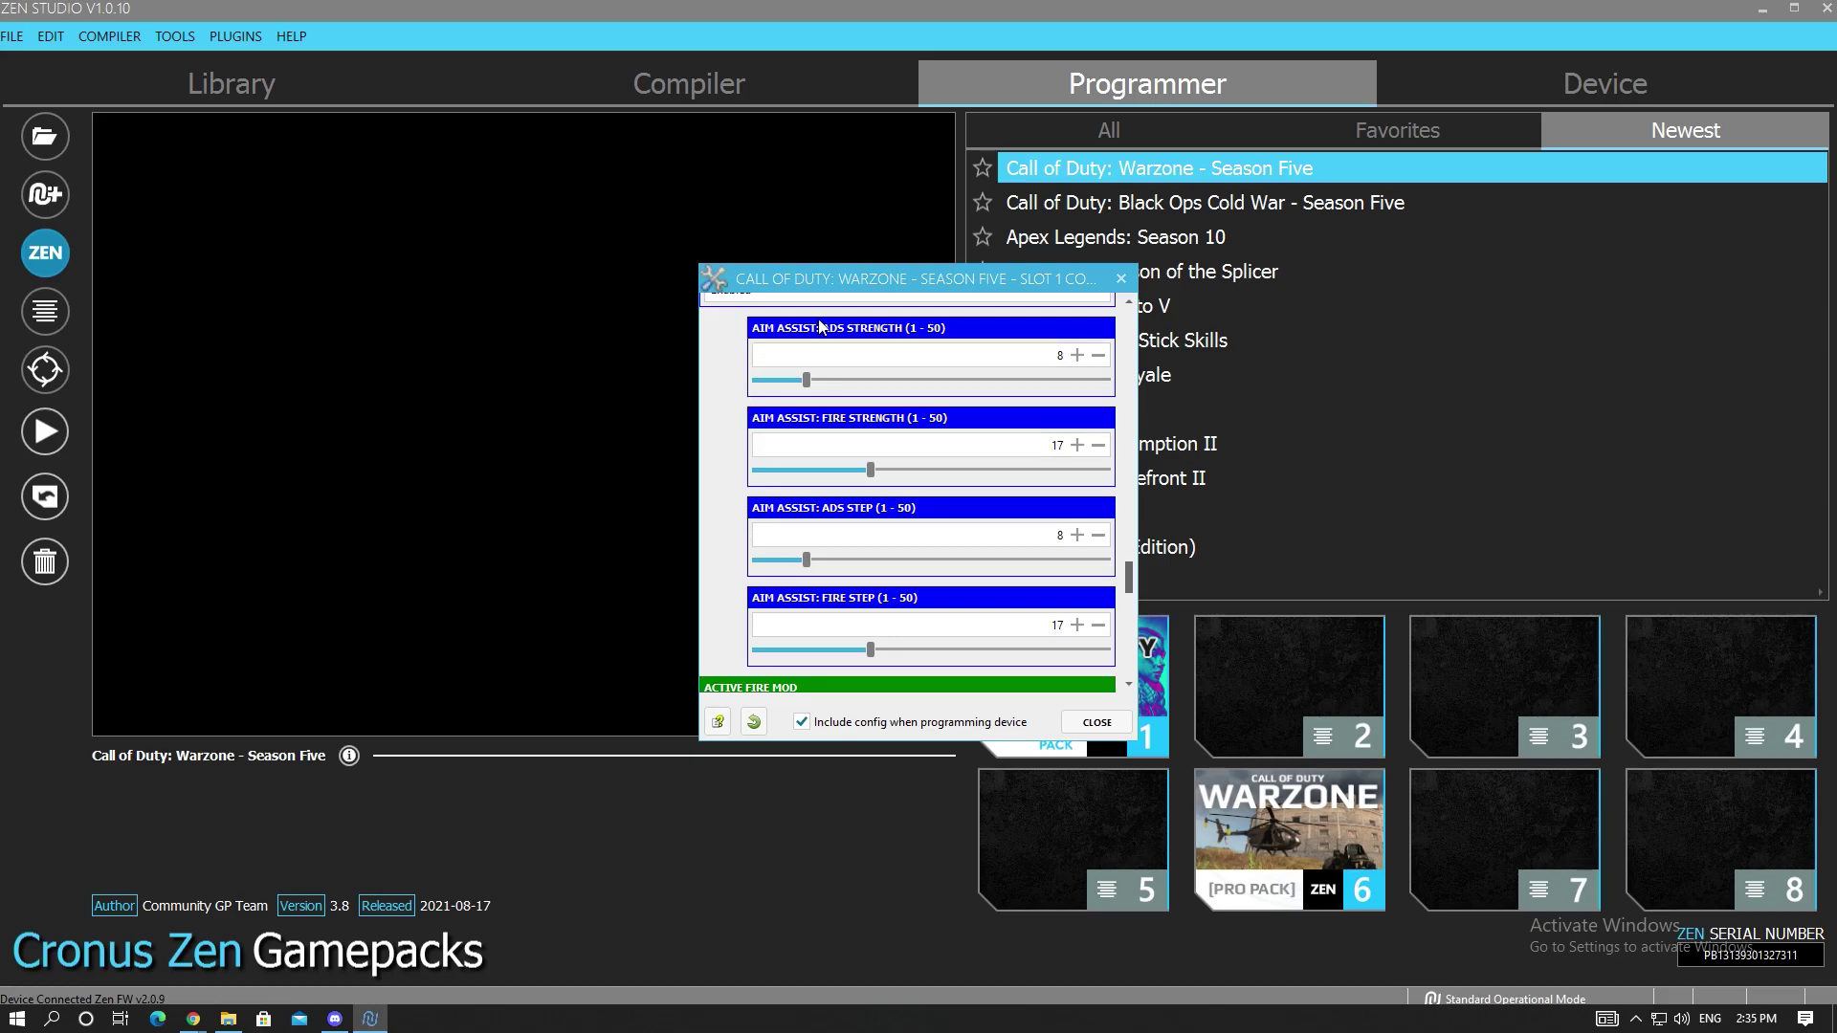
Try Rapid Fire as the active fire mod and set it back to Disabled
scroll(735, 434, "down", 5)
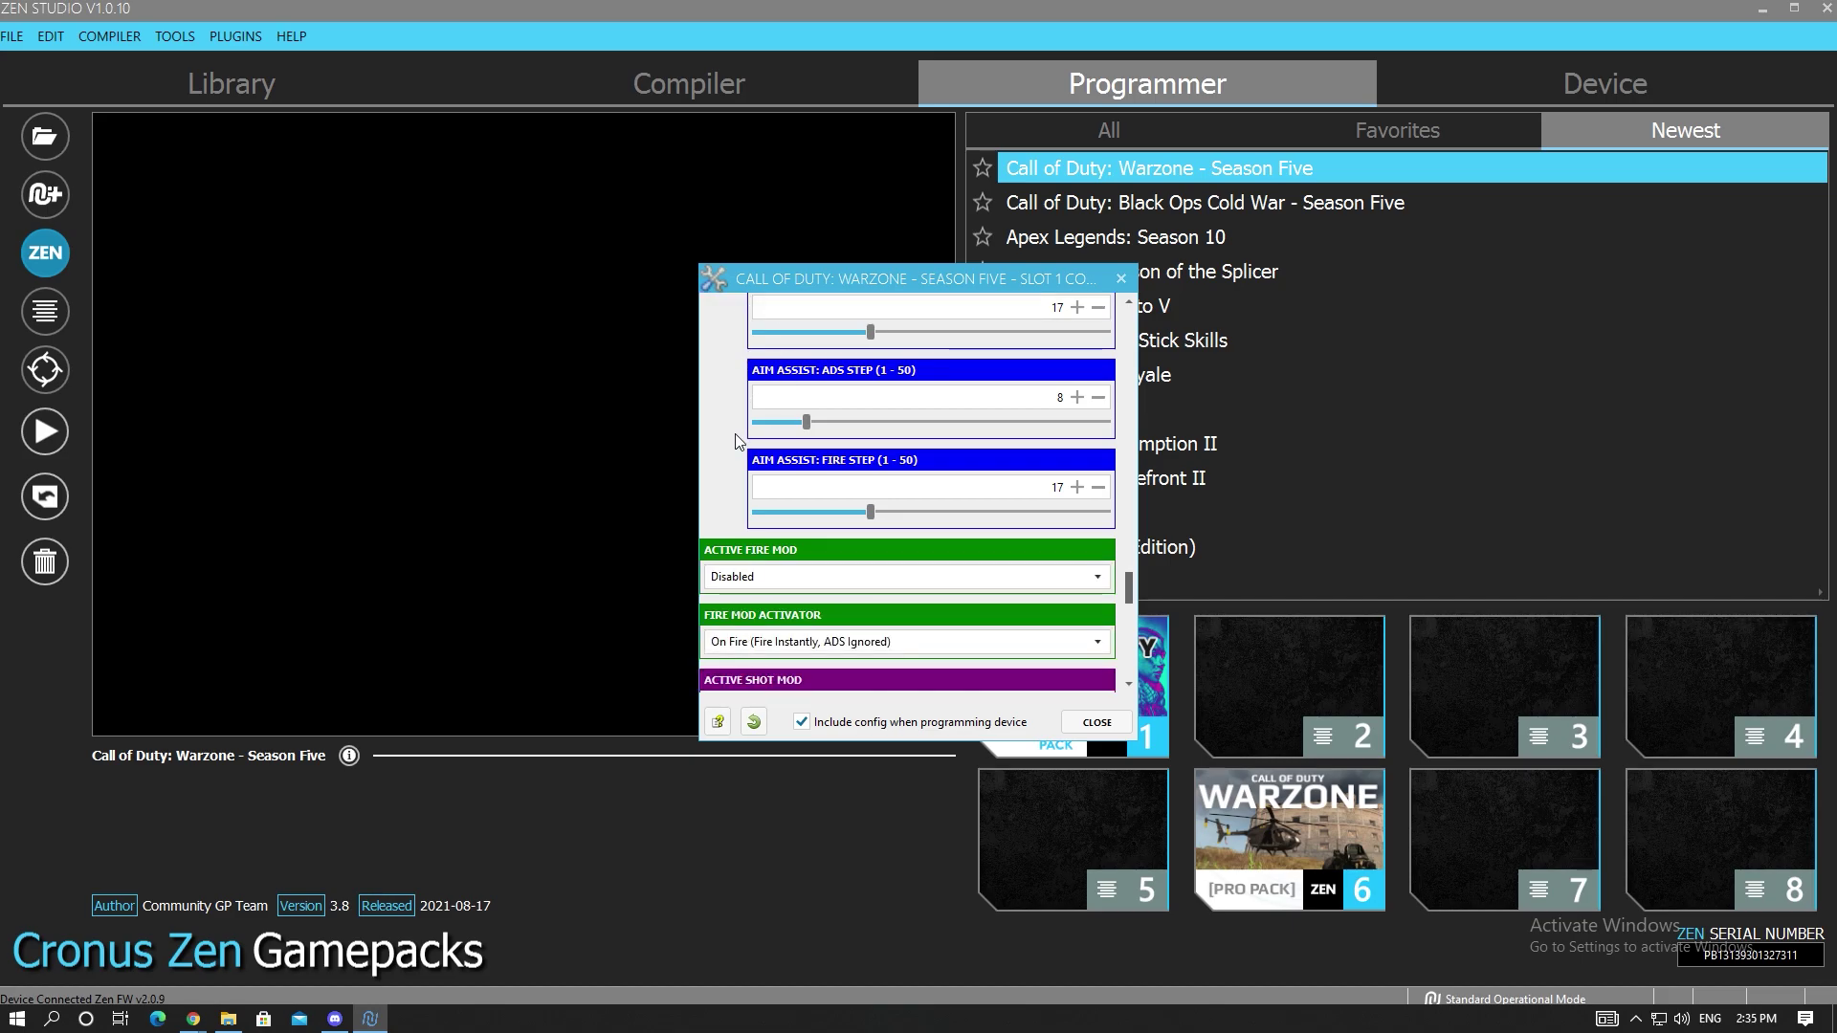
scroll(735, 433, "down", 1)
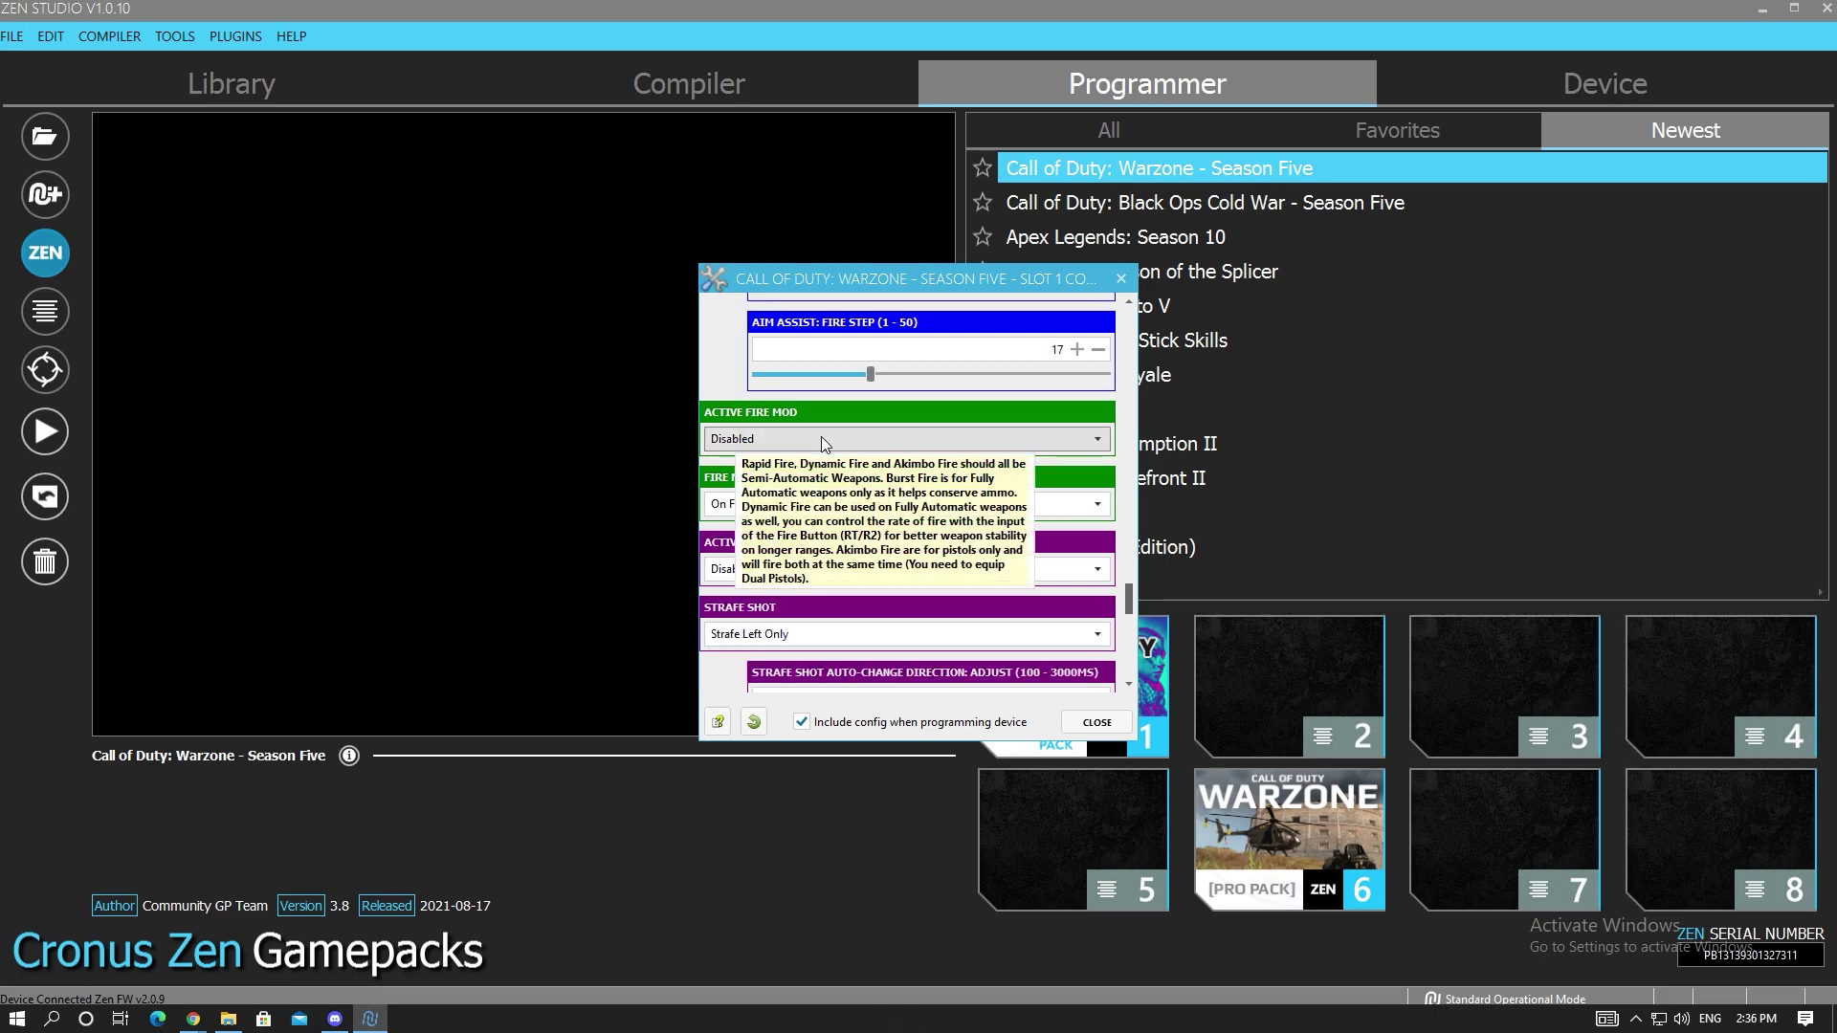
scroll(720, 388, "down", 1)
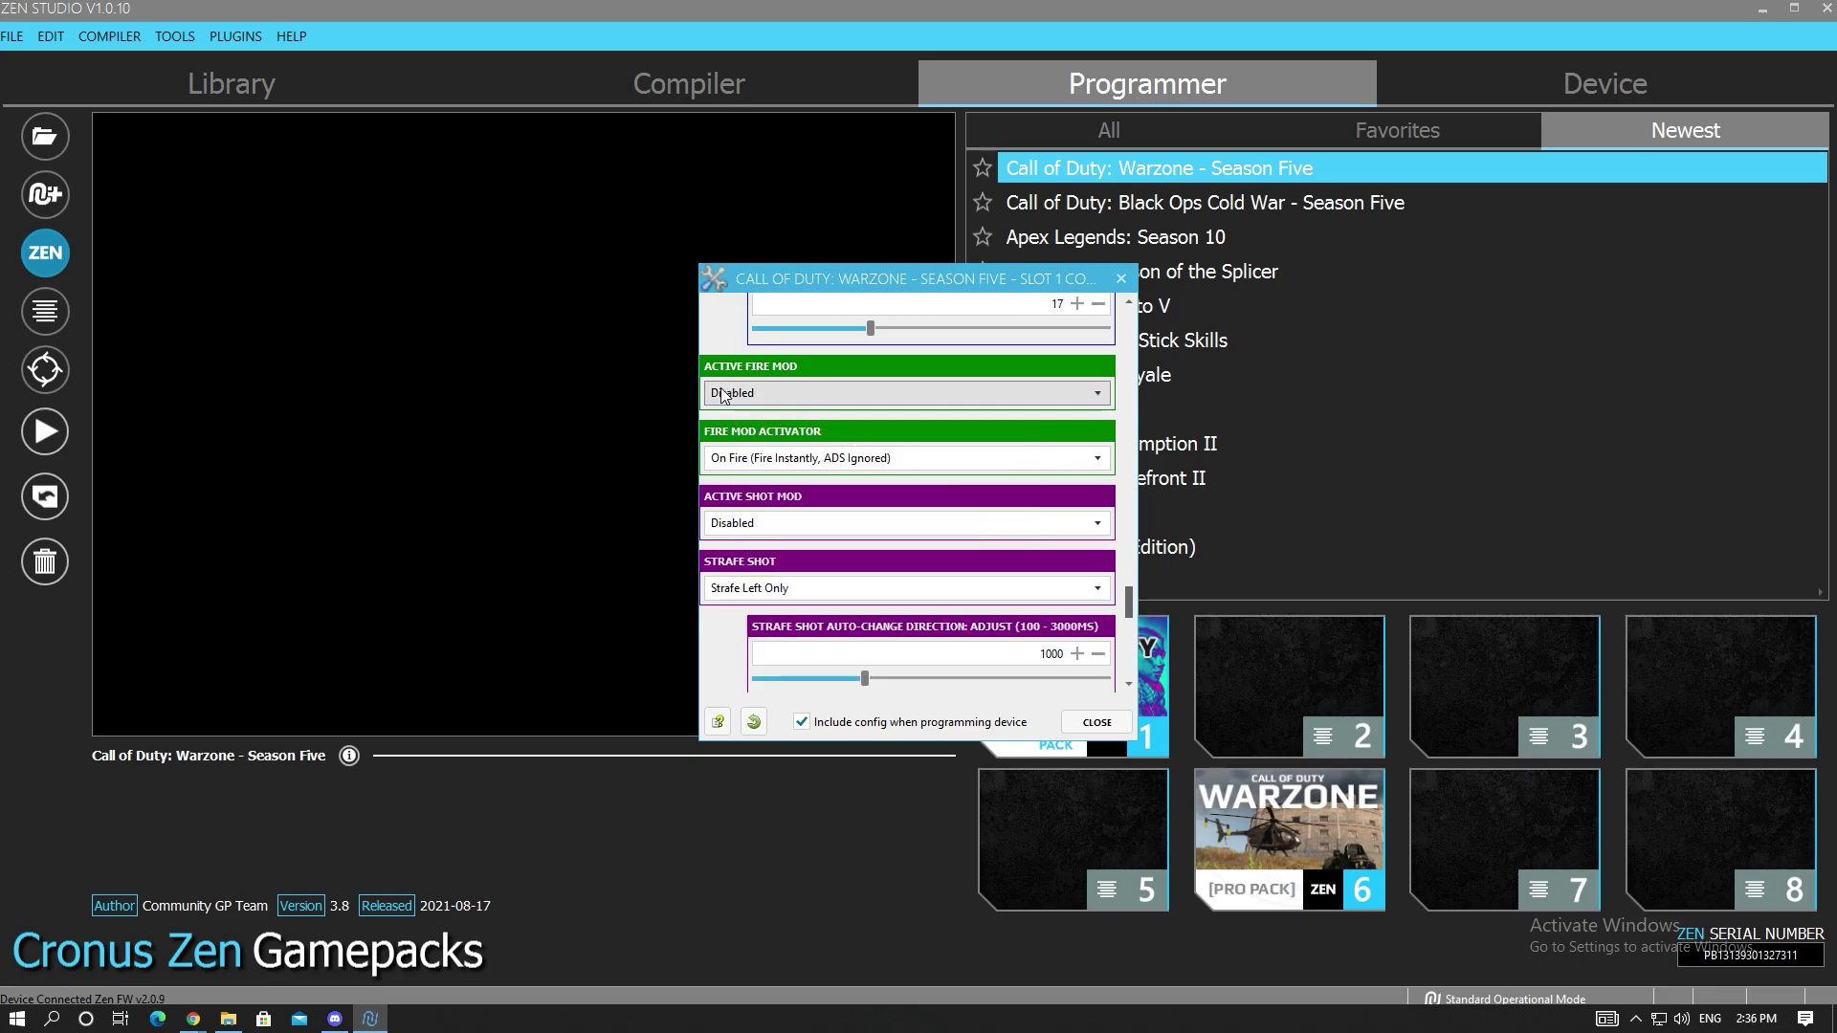
left_click(794, 392)
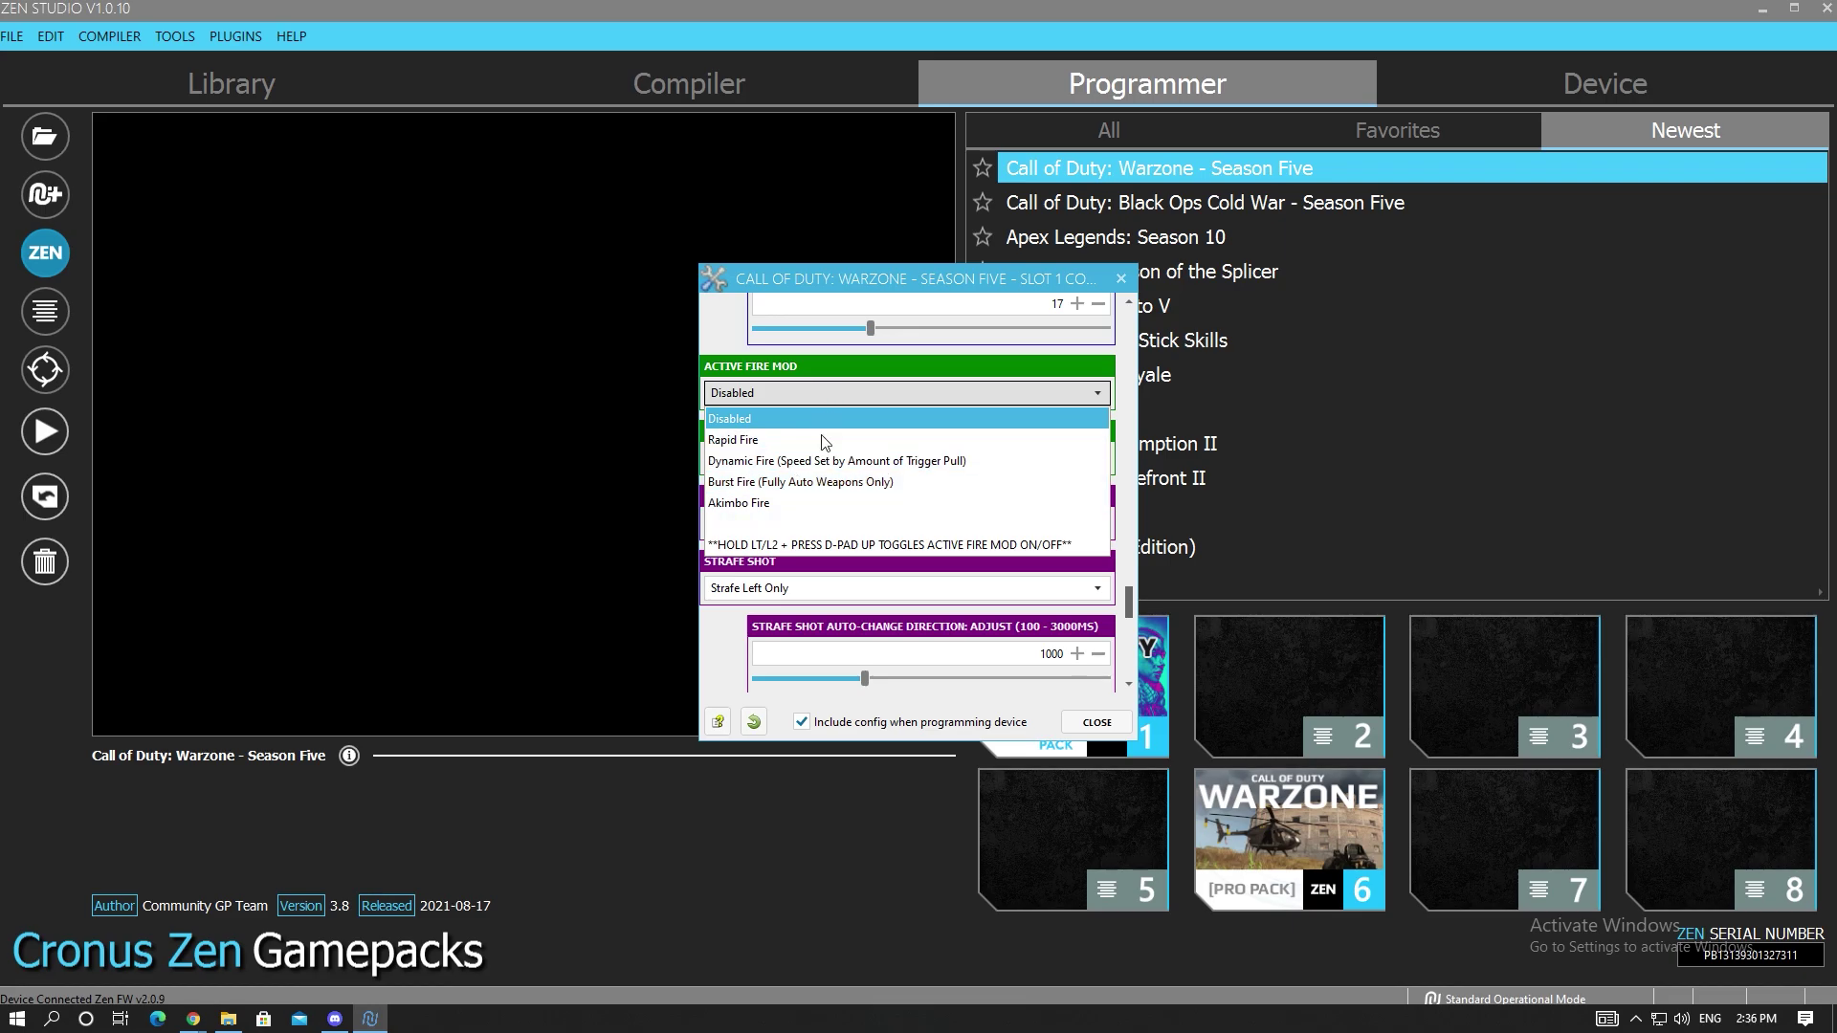
left_click(783, 439)
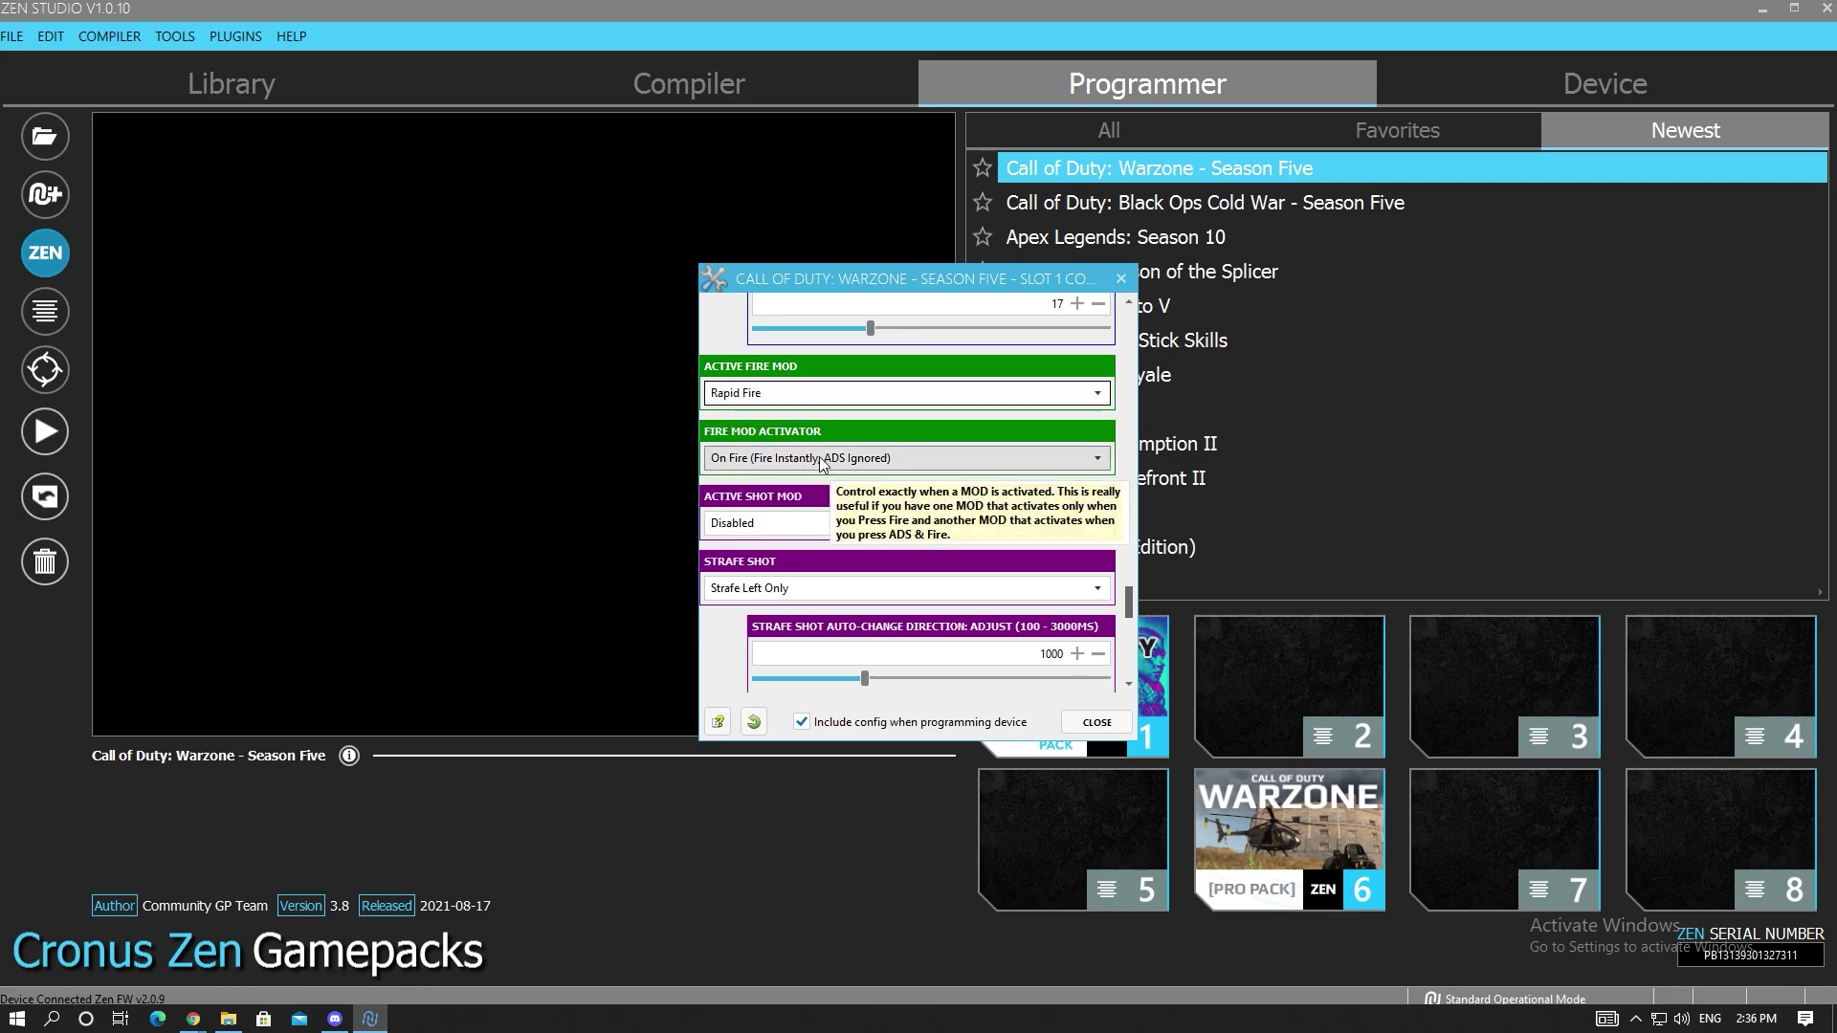
left_click(784, 391)
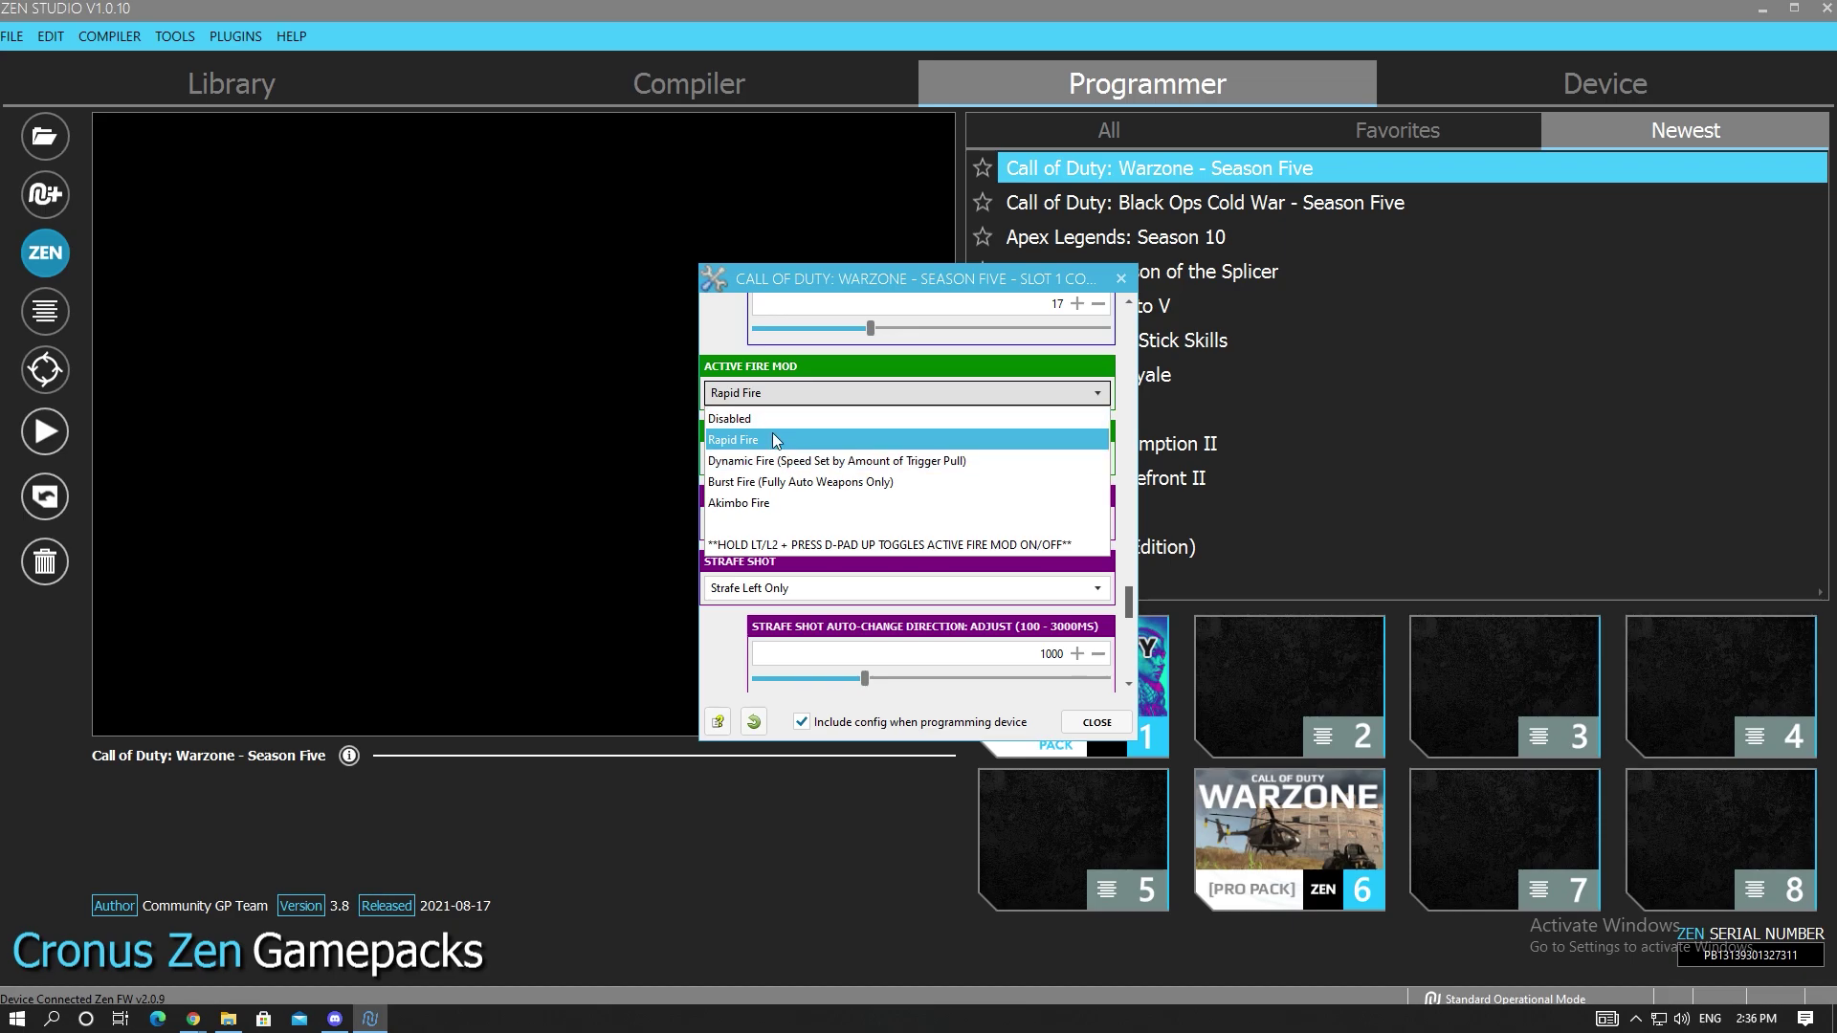
left_click(771, 422)
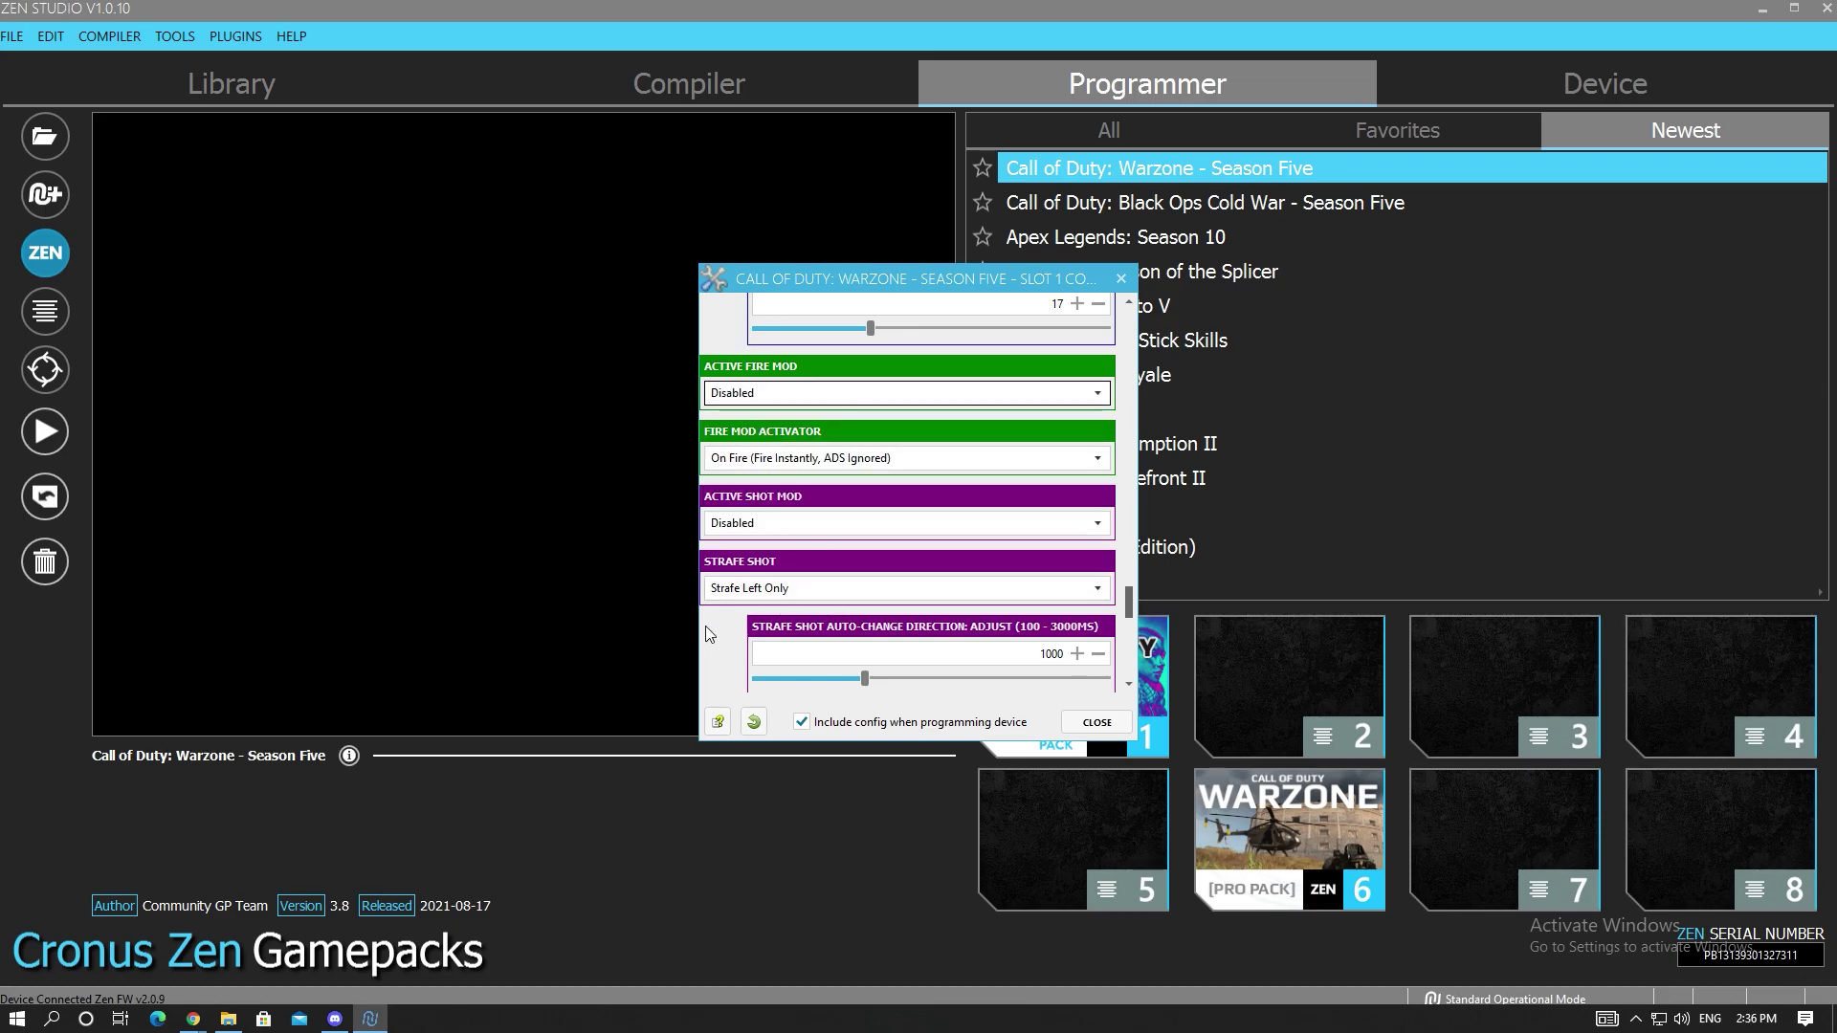
Try the Enabled option for slide cancel and set it back to Disabled
scroll(708, 635, "down", 3)
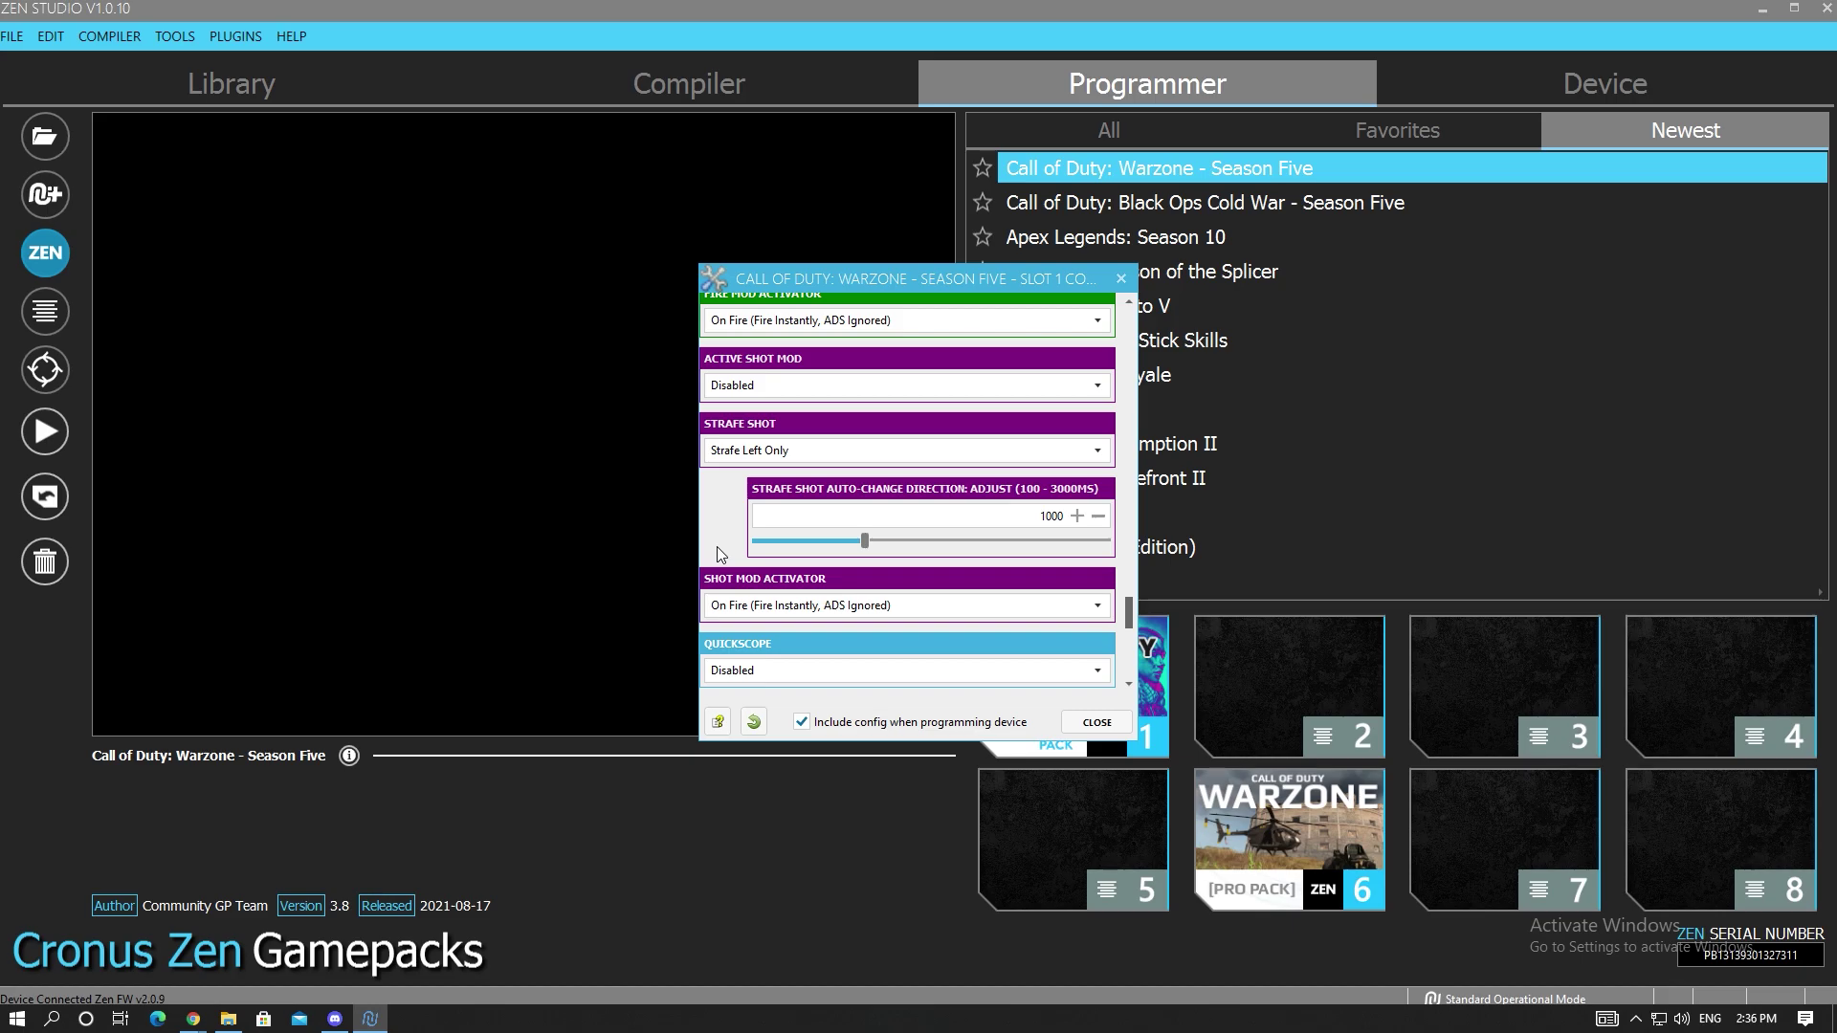
scroll(717, 532, "down", 4)
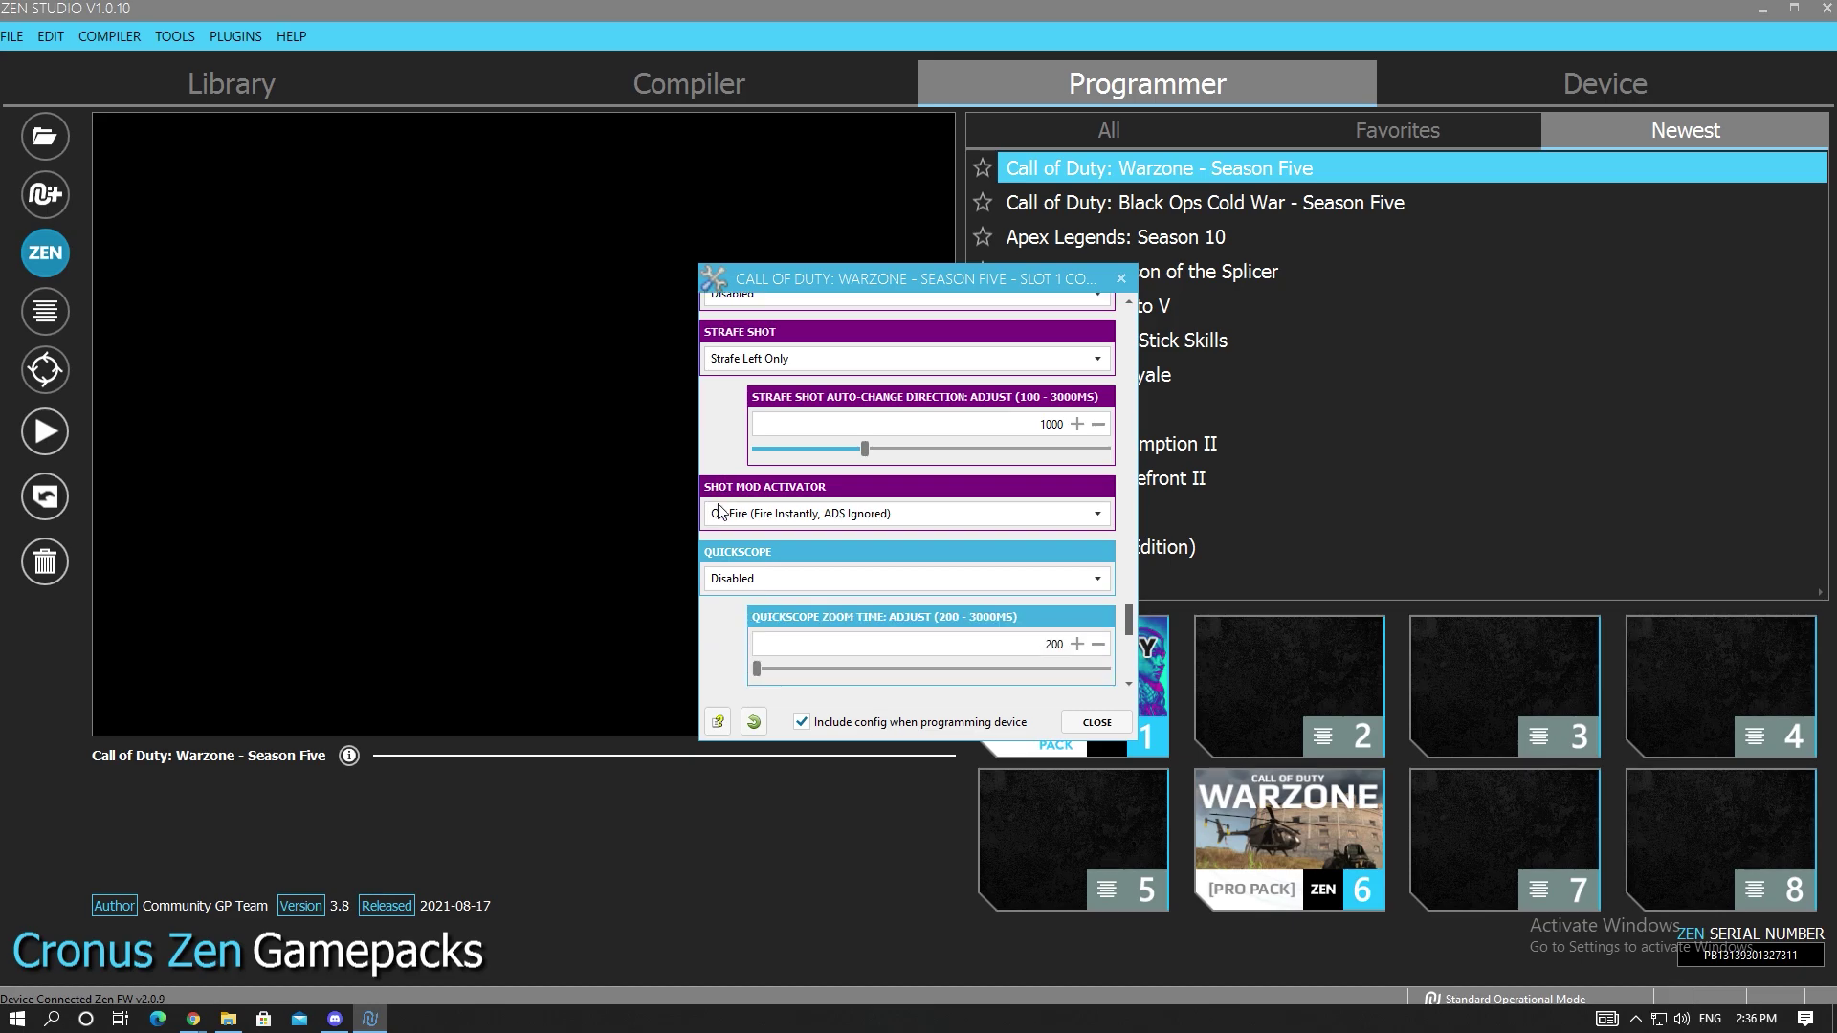
scroll(710, 556, "down", 1)
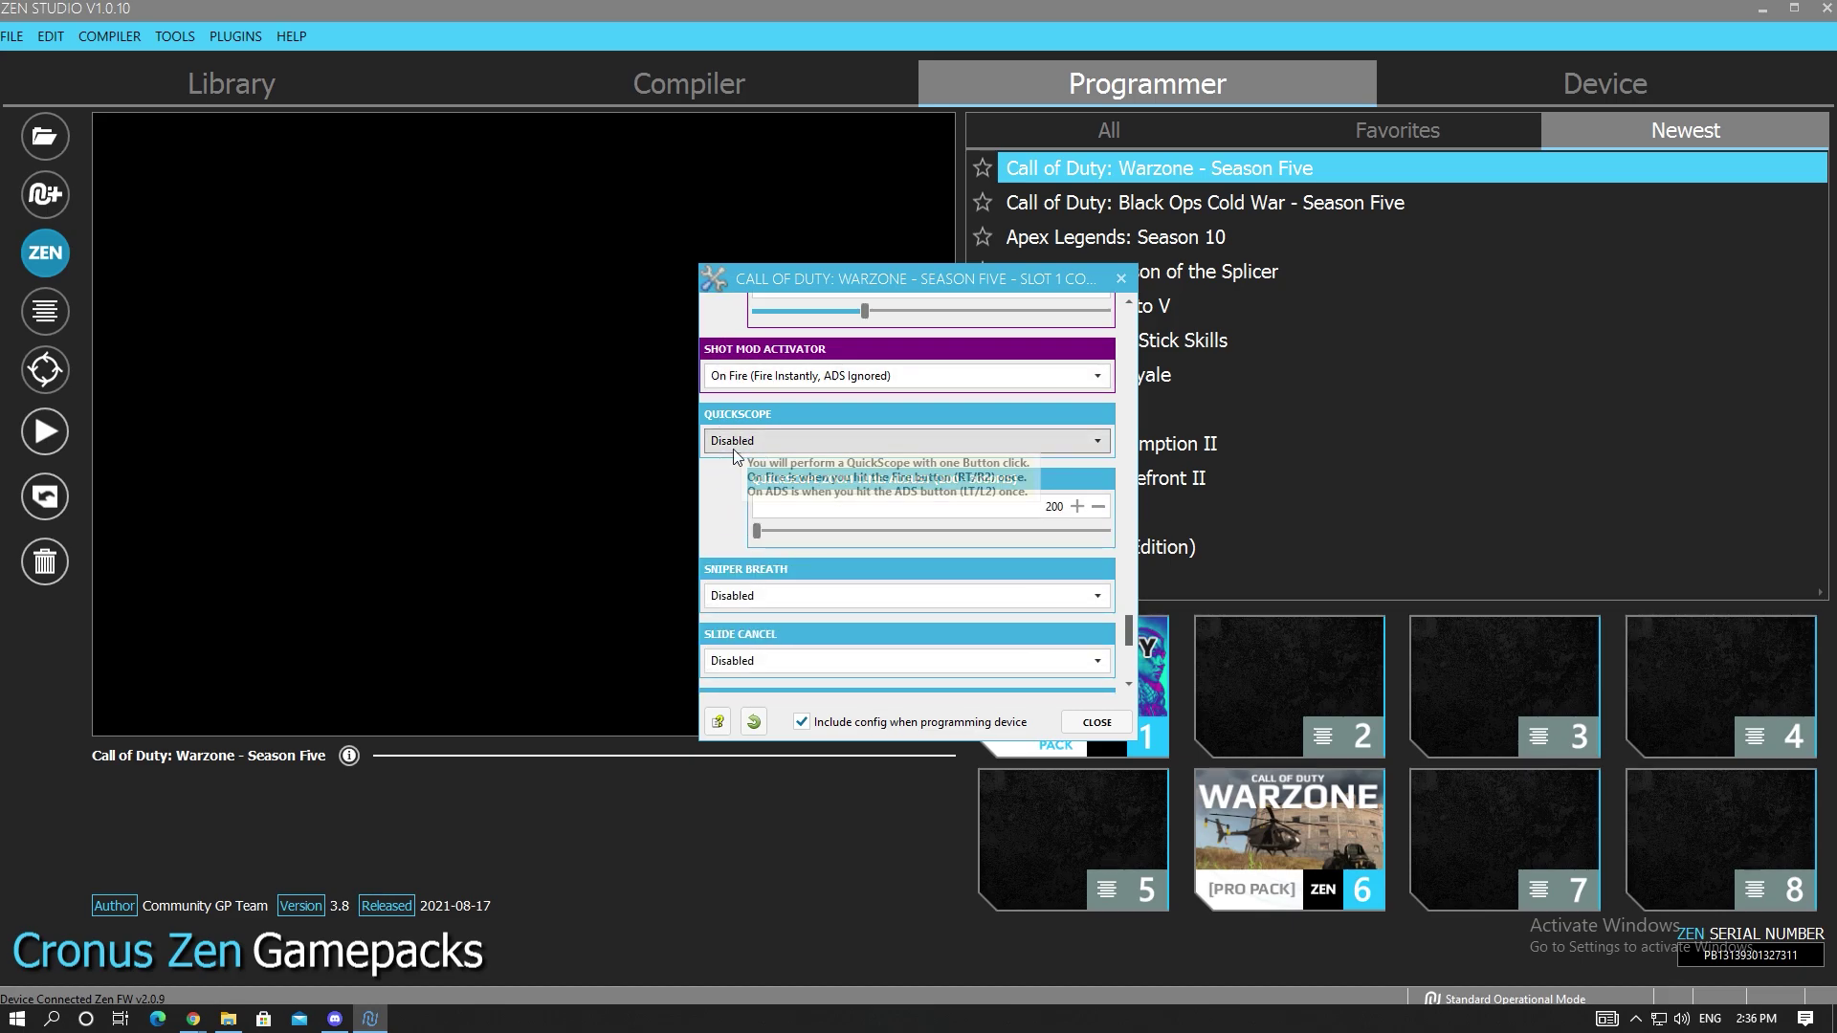
scroll(710, 511, "down", 4)
scroll(756, 535, "down", 4)
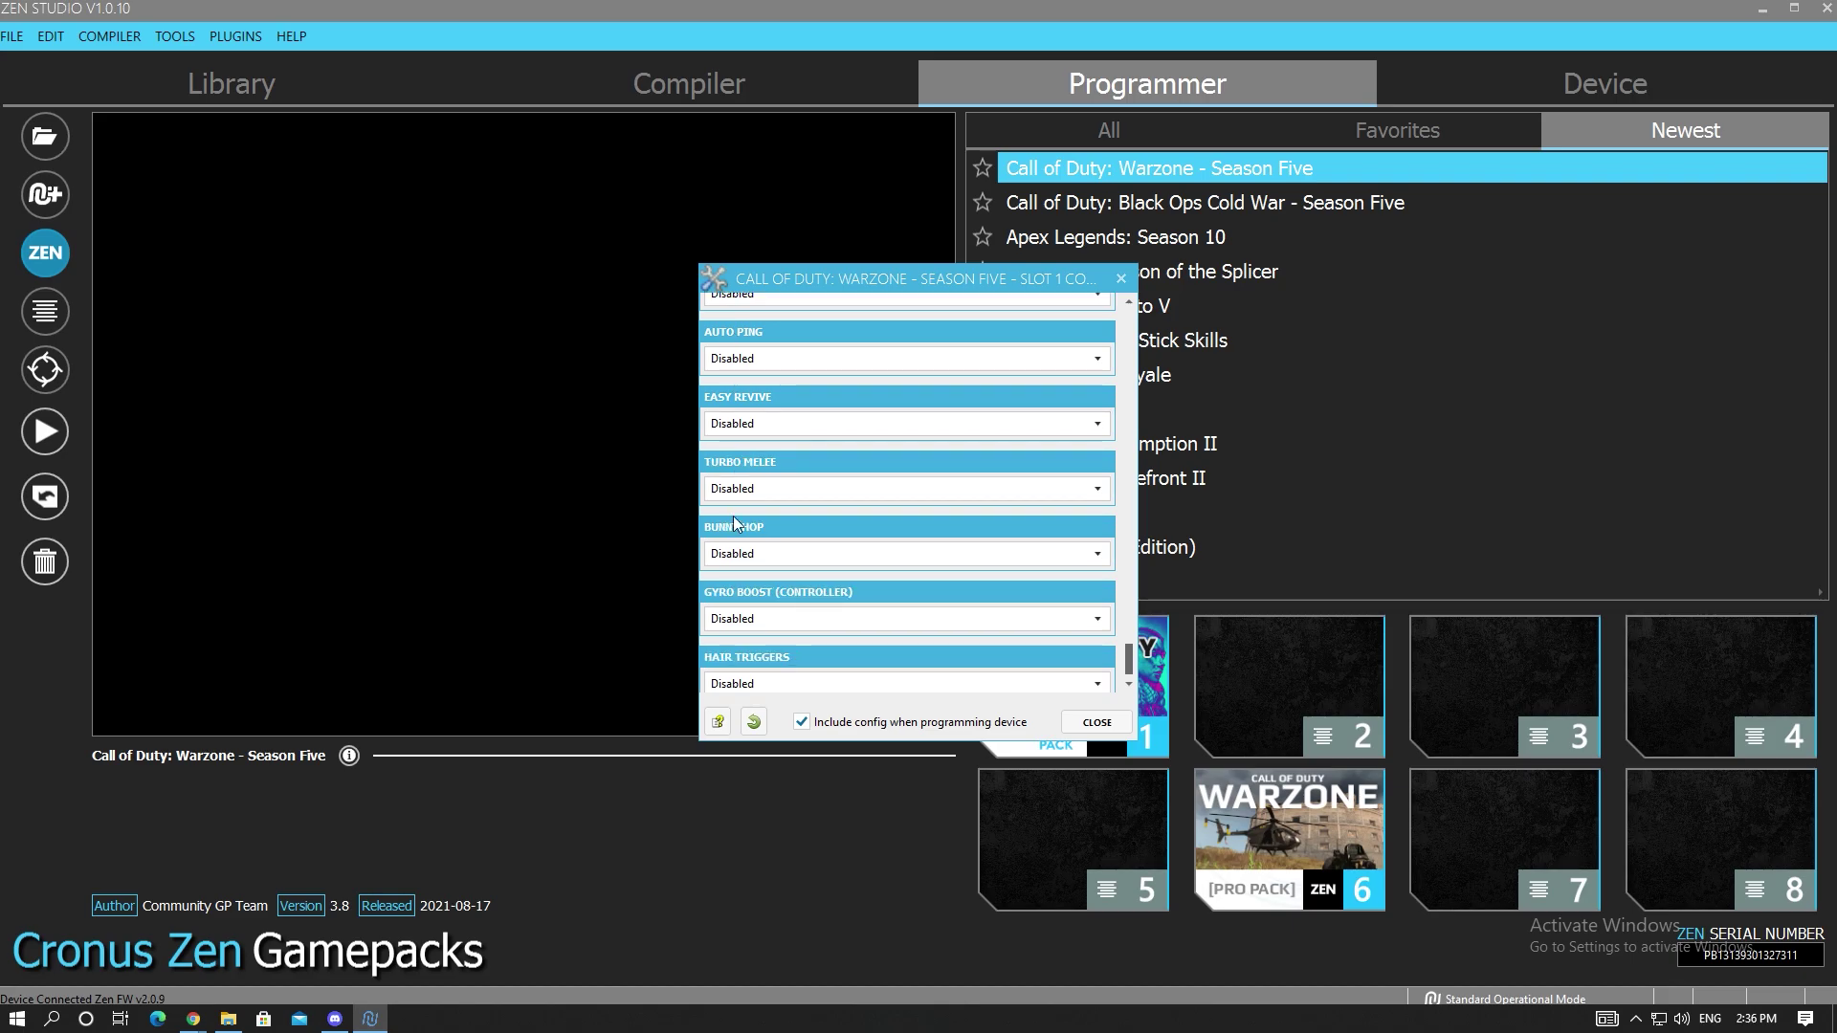
scroll(777, 454, "up", 2)
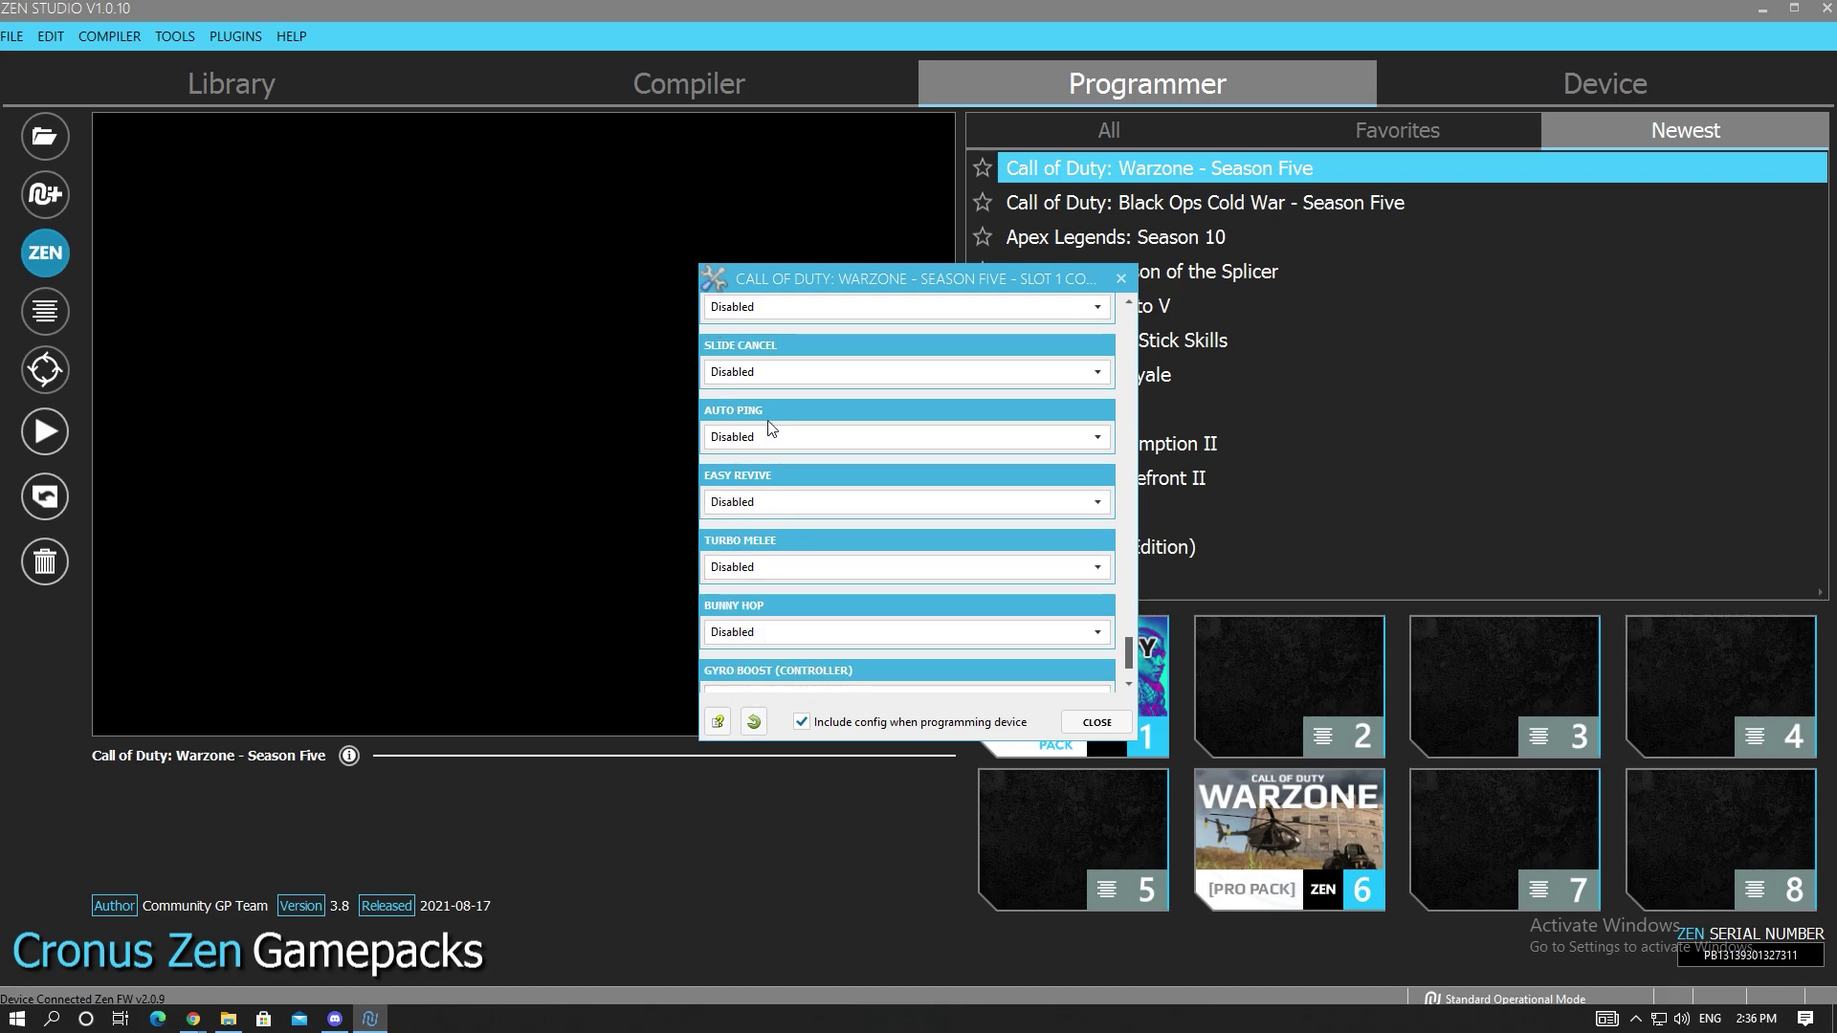
scroll(768, 421, "up", 2)
left_click(766, 464)
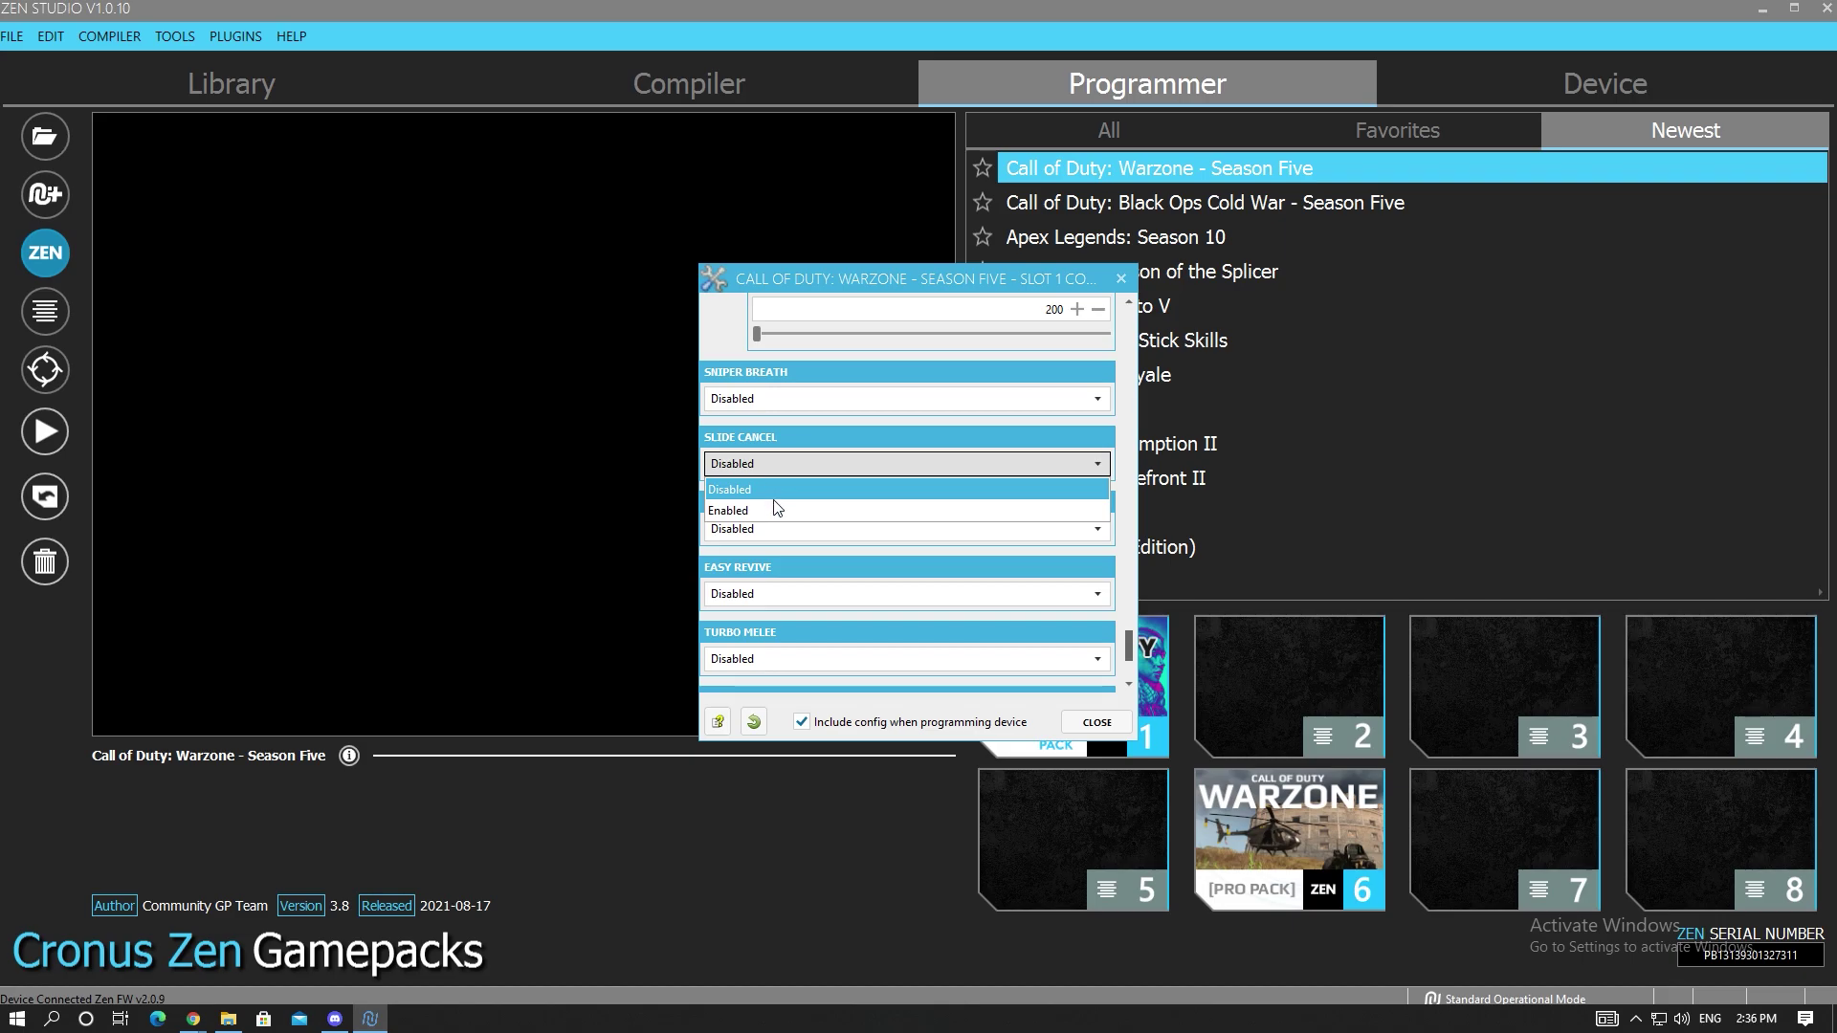
left_click(777, 511)
left_click(803, 473)
left_click(801, 485)
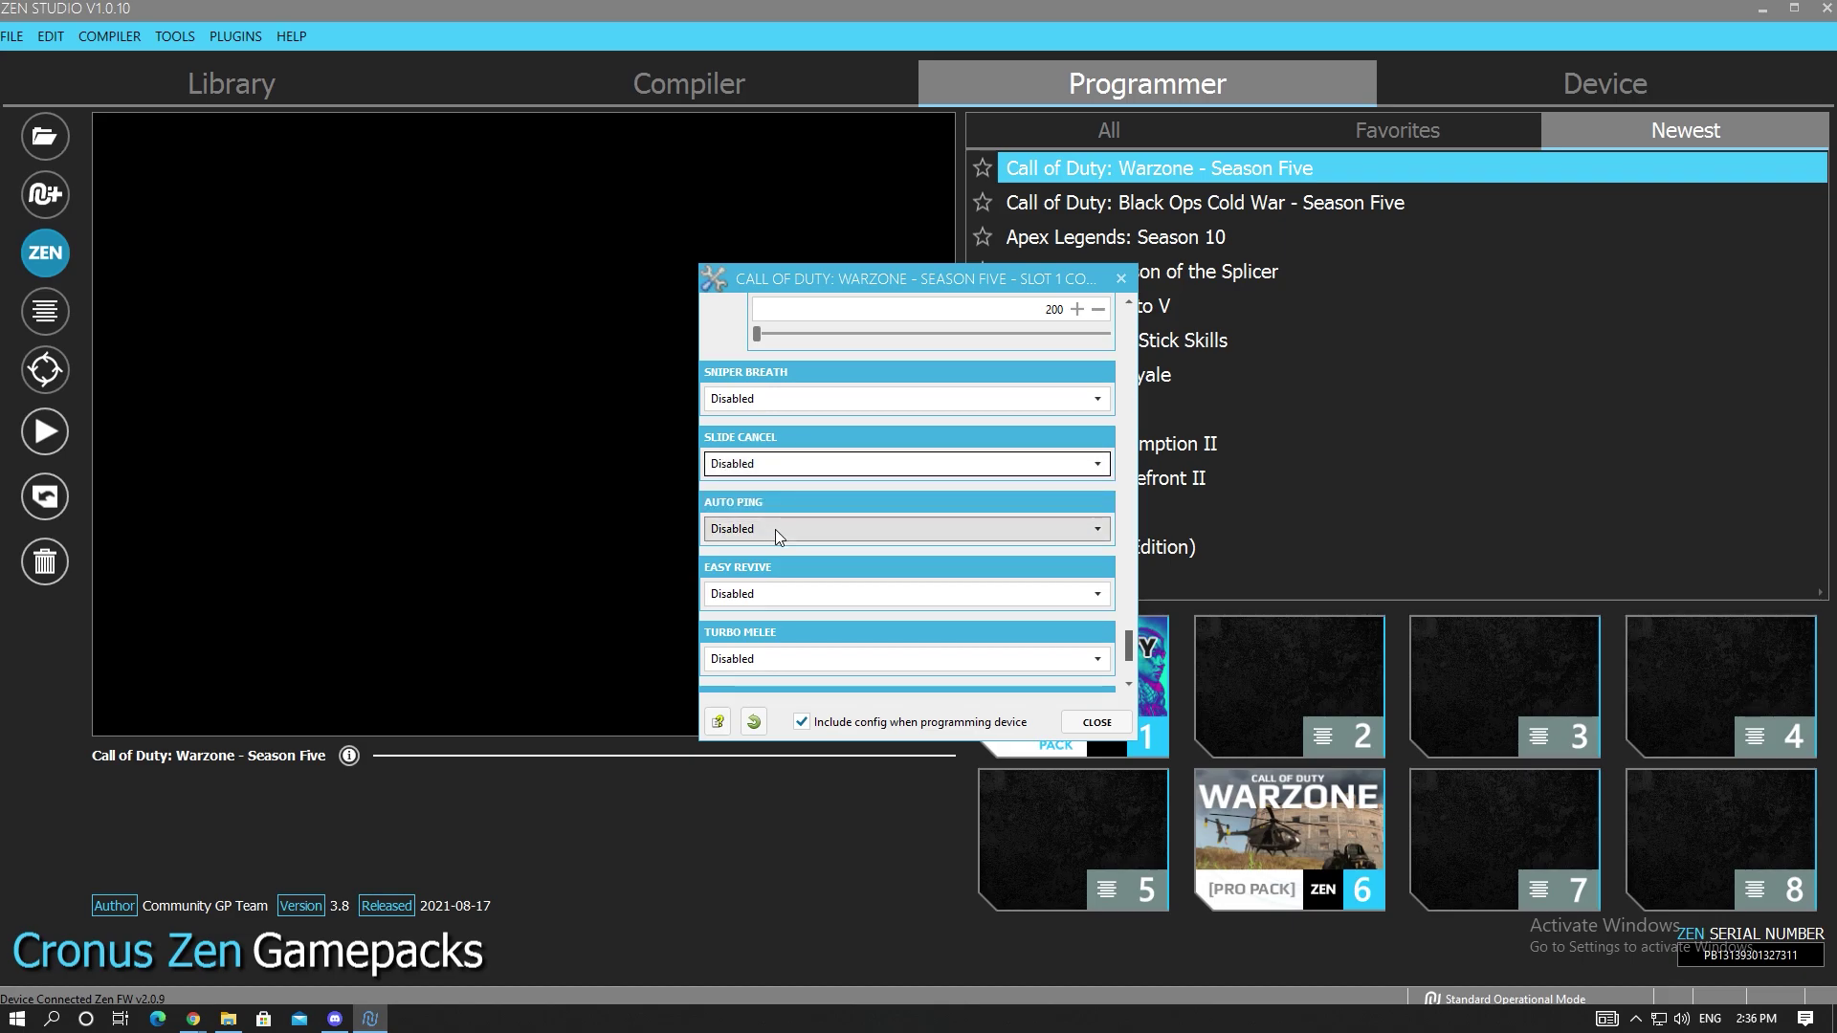
Set auto ping to On ADS (Repeat) and close the slot 1 gamepack configuration
left_click(776, 531)
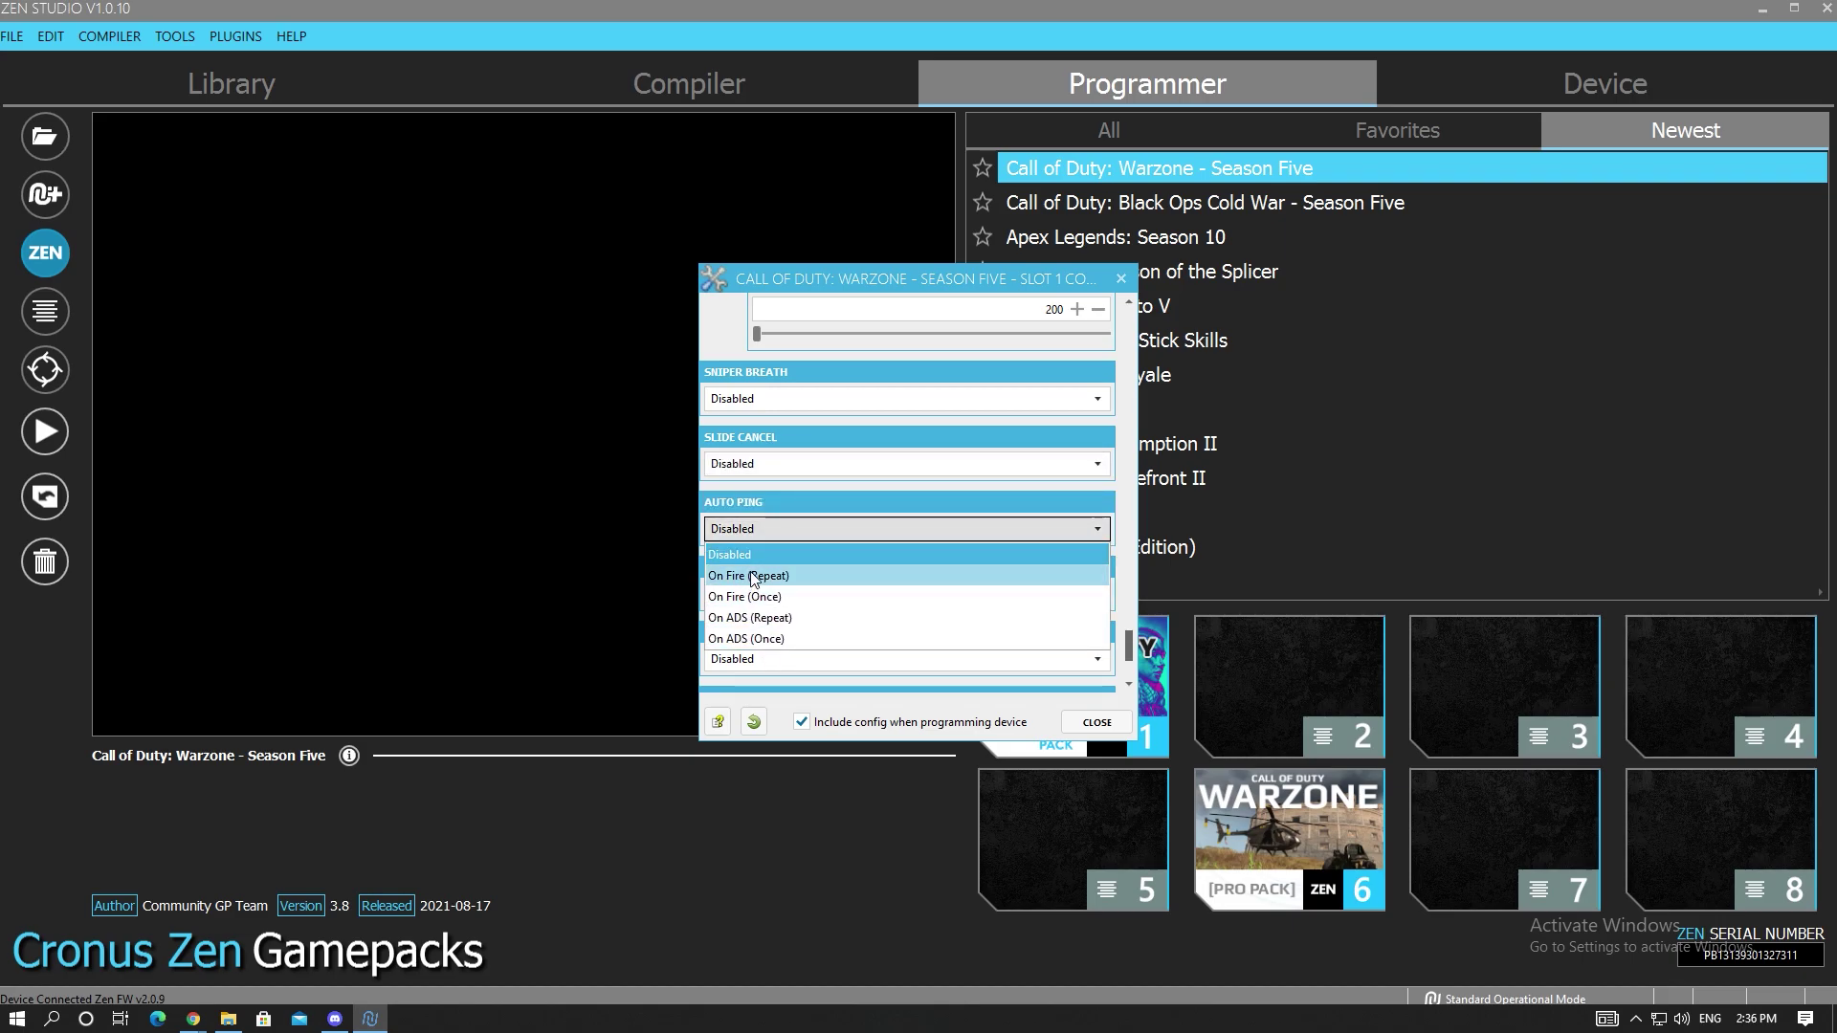
left_click(789, 533)
scroll(784, 532, "down", 5)
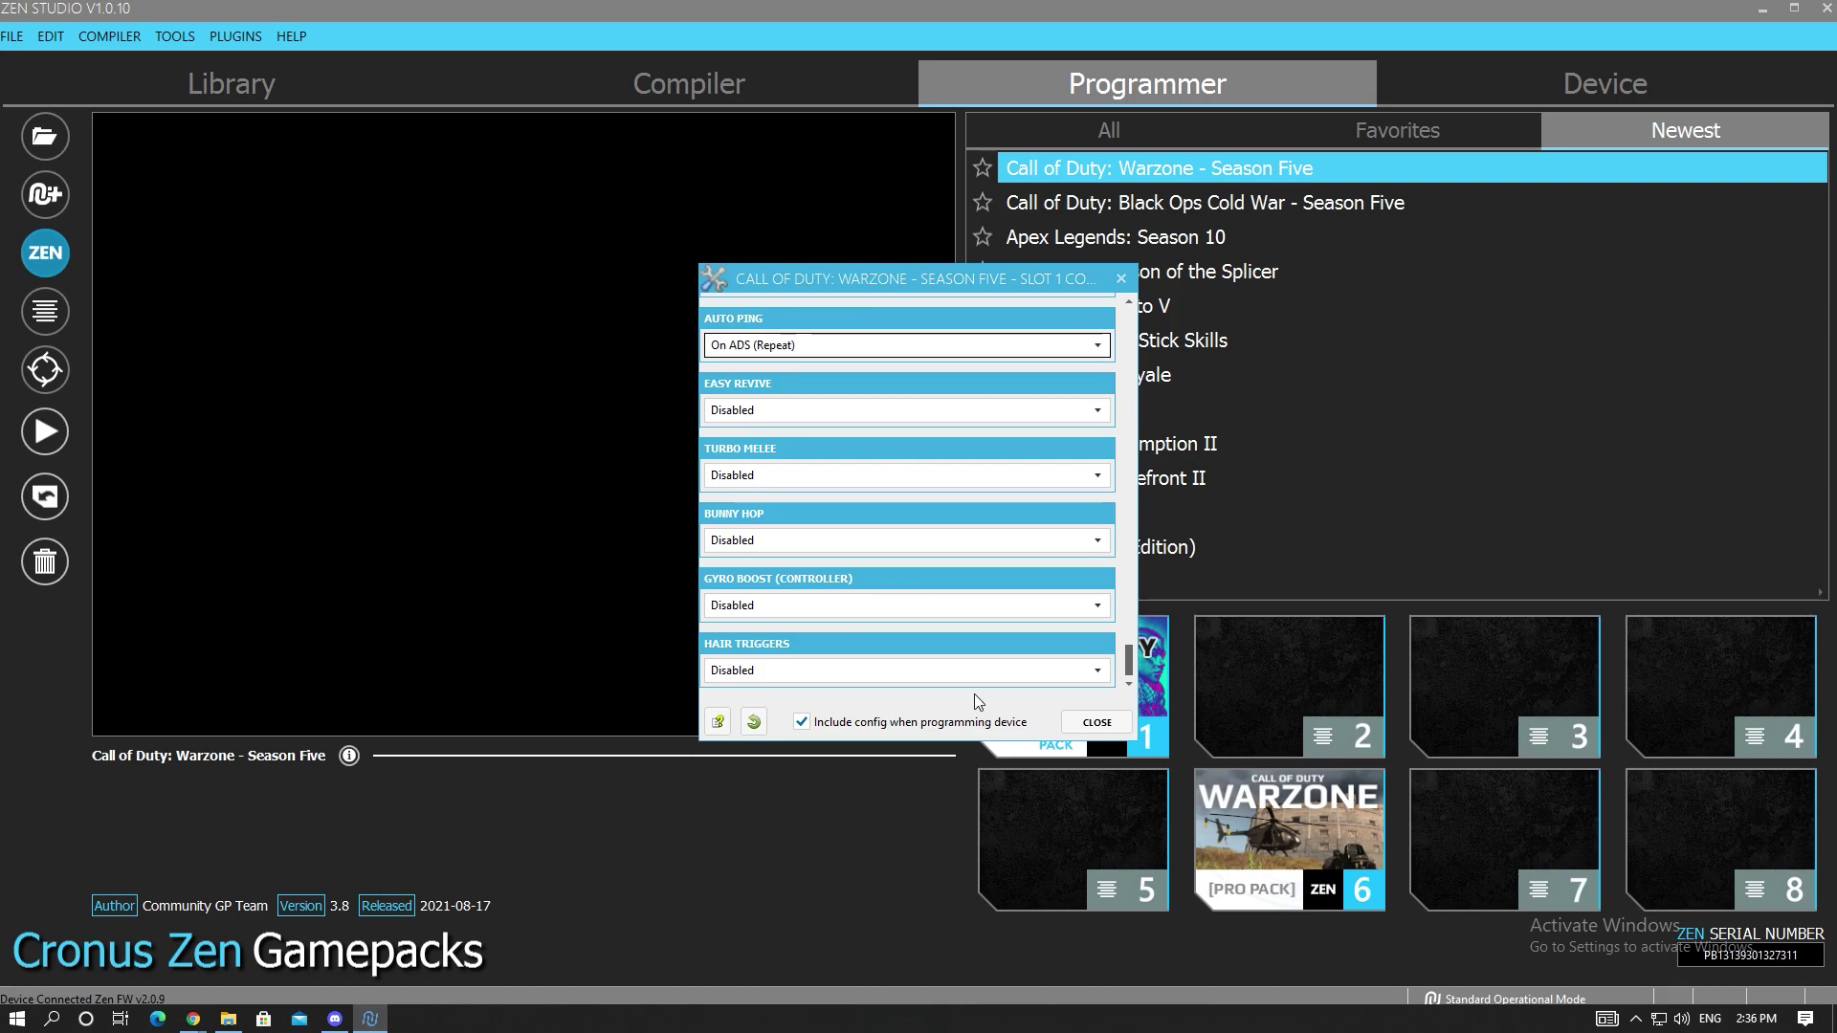
left_click(1086, 725)
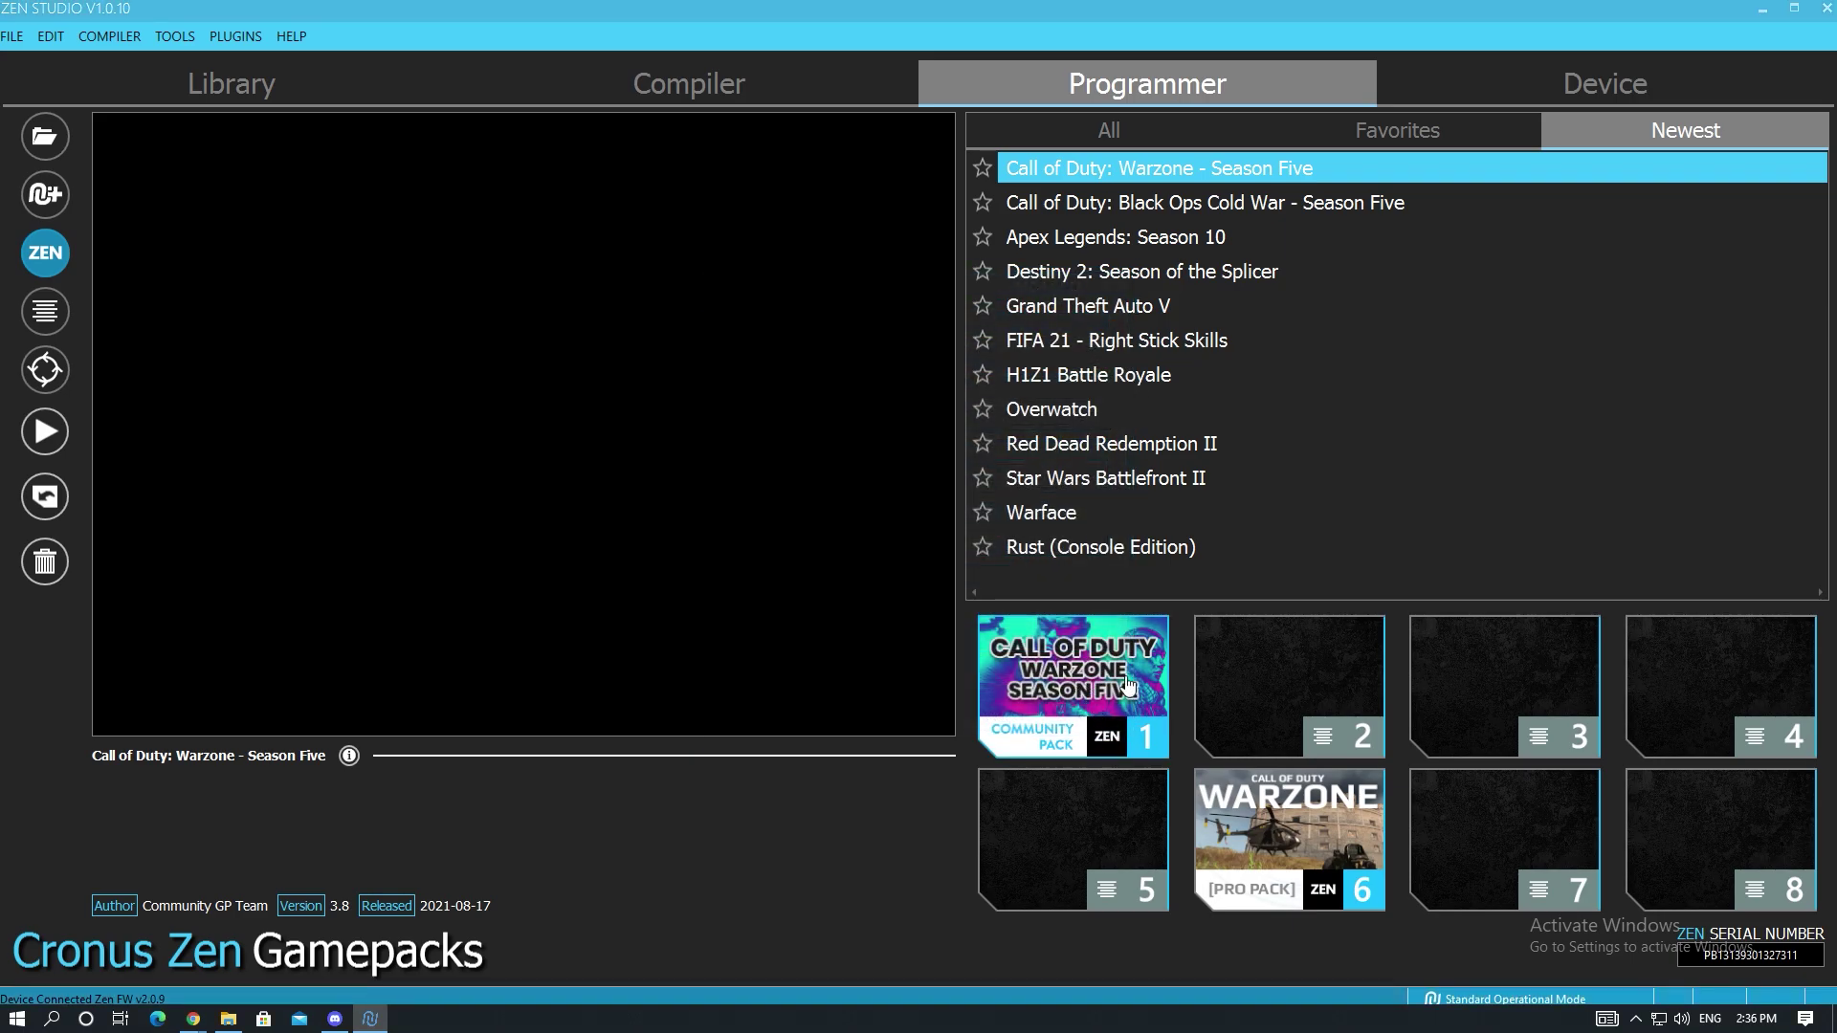